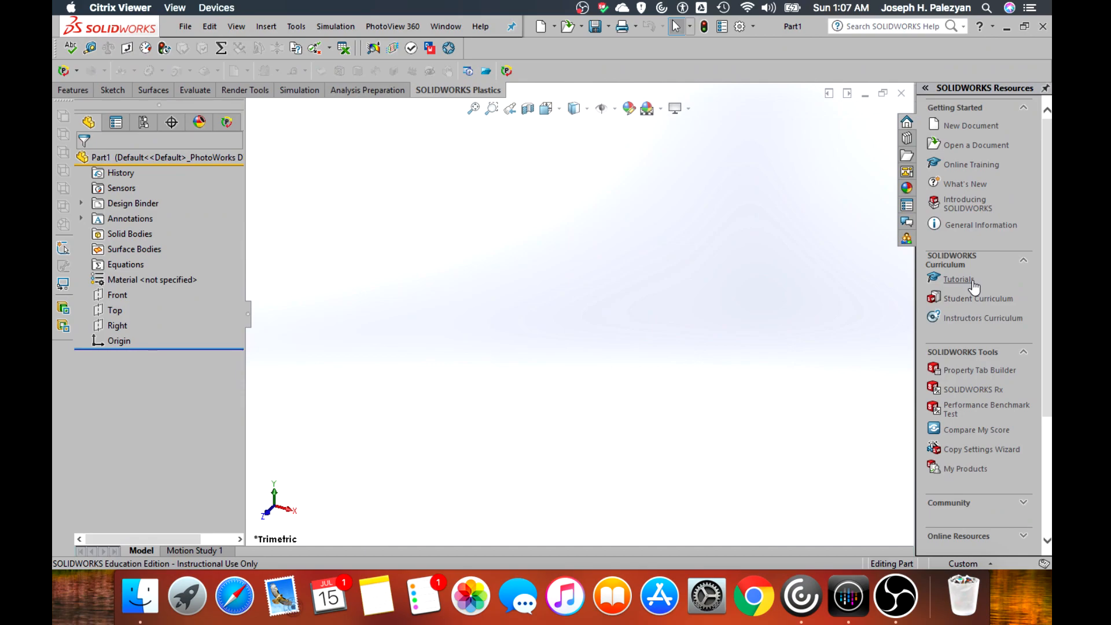
# Open the Lesson 2: Assemblies tutorial from the CSWP/CSWA Preparation set of the SOLIDWORKS tutorials
pyautogui.click(972, 280)
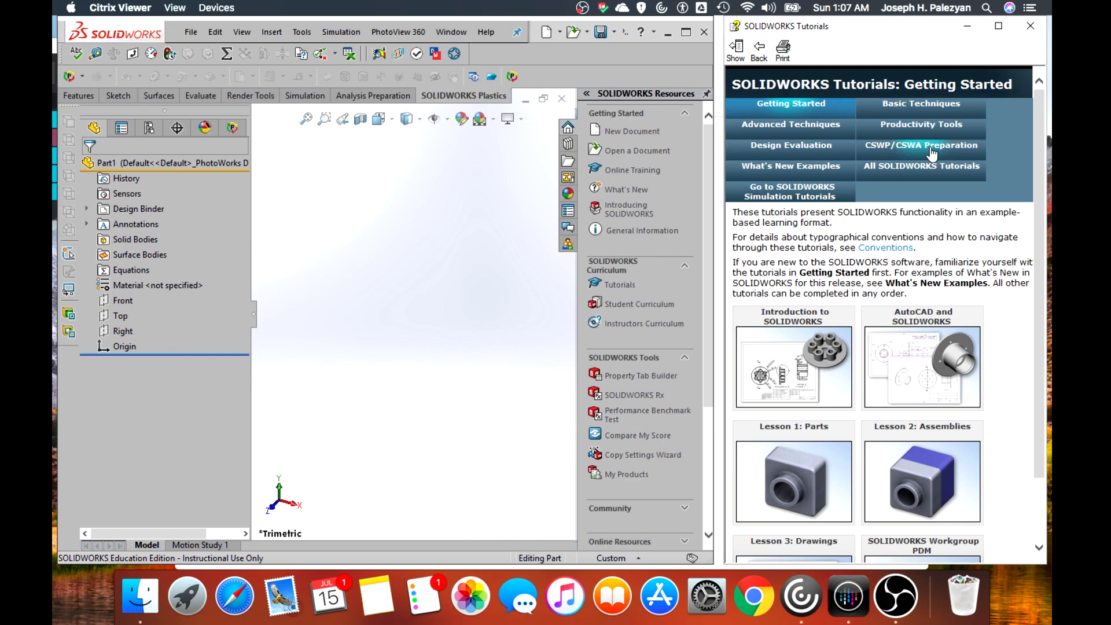
pyautogui.click(926, 149)
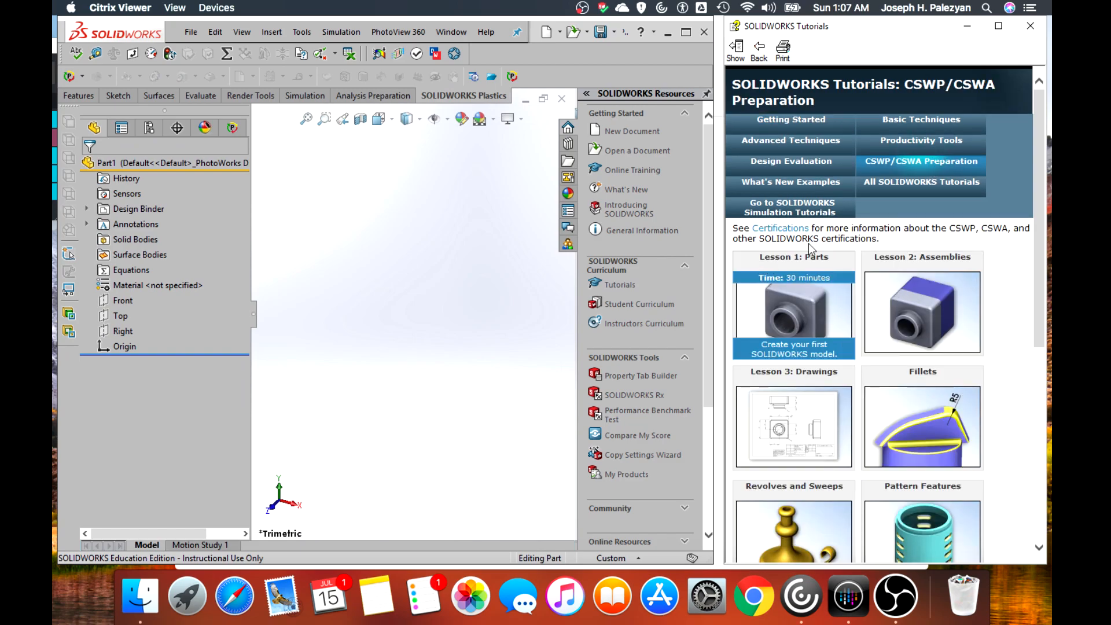
pyautogui.click(944, 304)
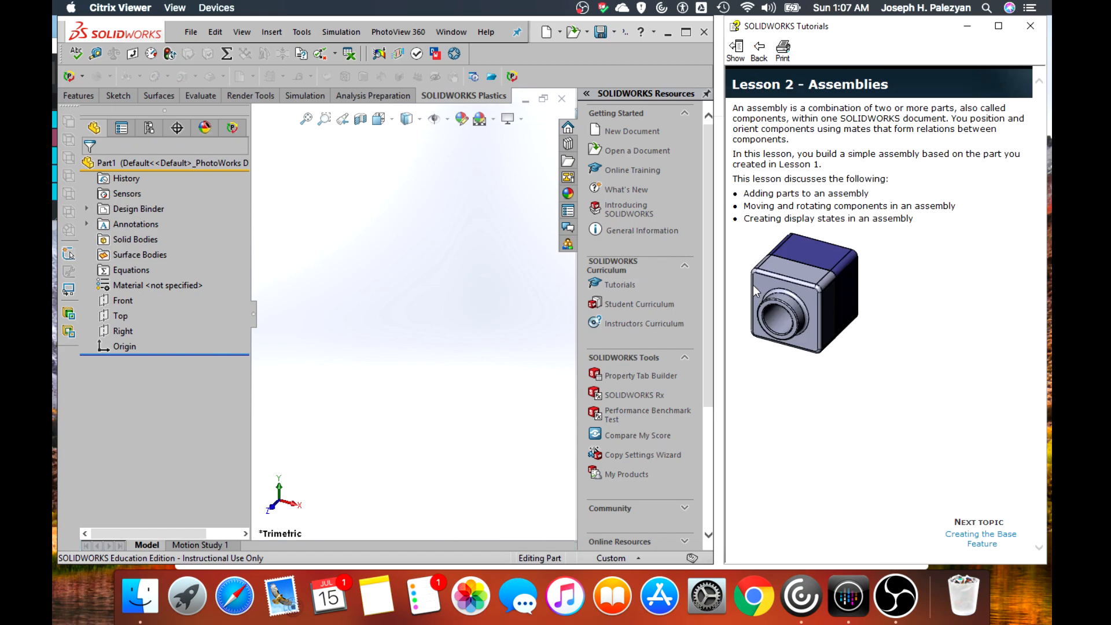
# Narrow the tutorial window, close the Citrix Receiver window behind it, and widen the modelling window up to the tutorial
pyautogui.moveTo(724, 255); pyautogui.dragTo(858, 266)
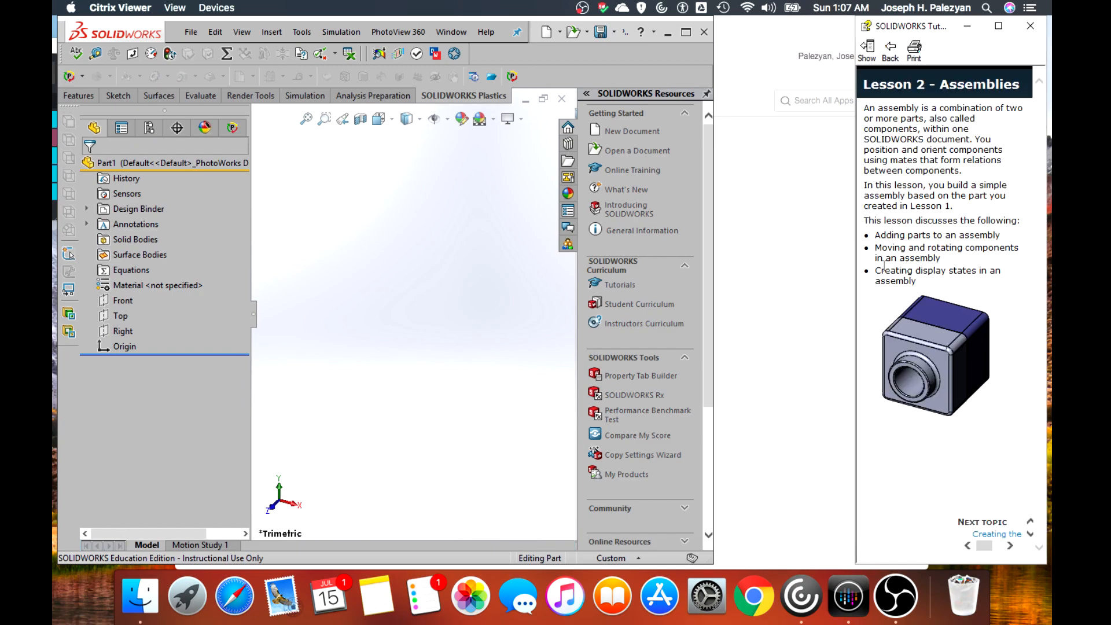
pyautogui.click(712, 299)
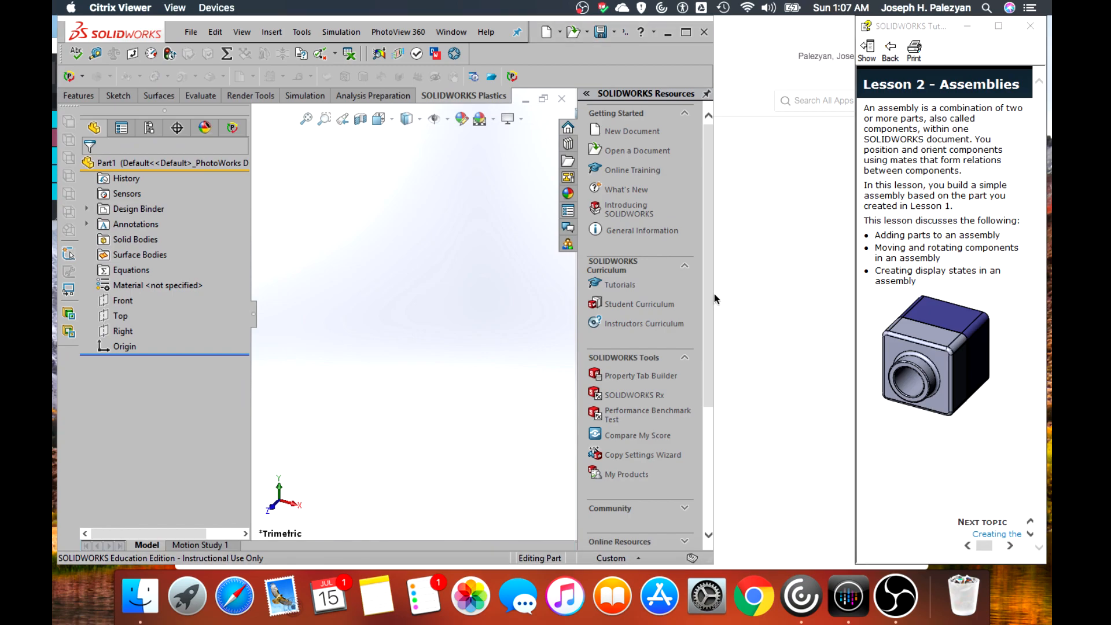
pyautogui.click(714, 246)
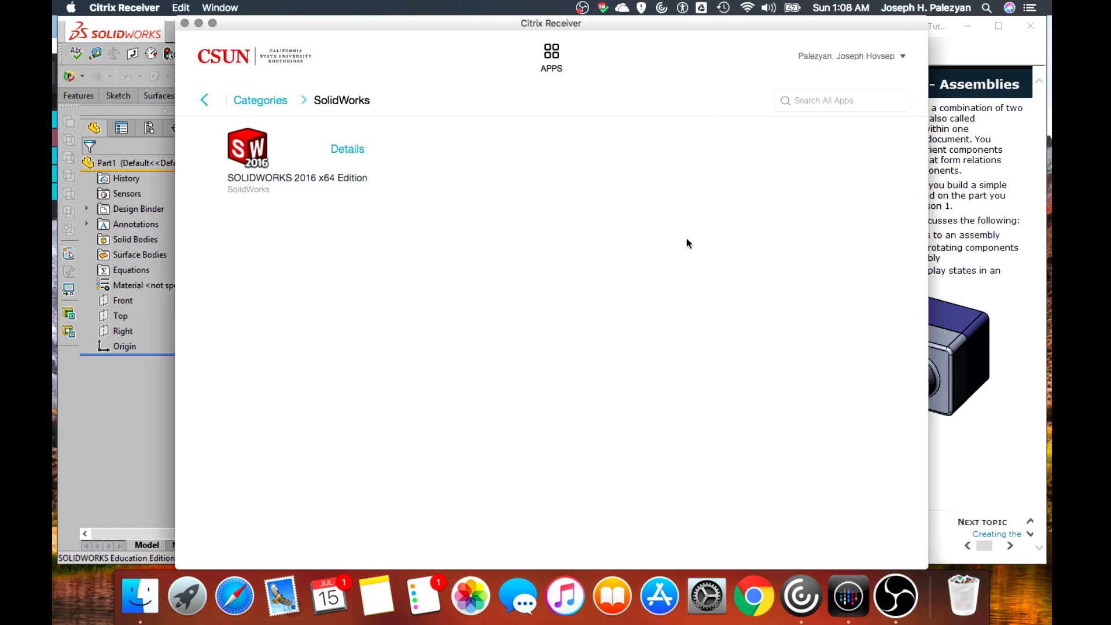
pyautogui.click(184, 23)
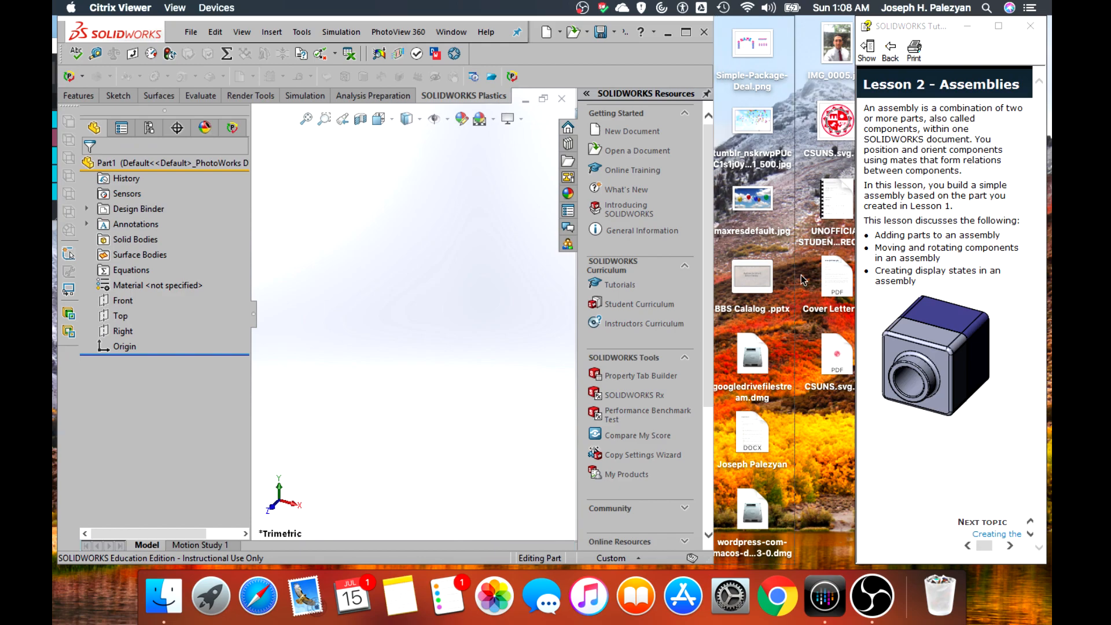
pyautogui.moveTo(714, 280); pyautogui.dragTo(851, 280)
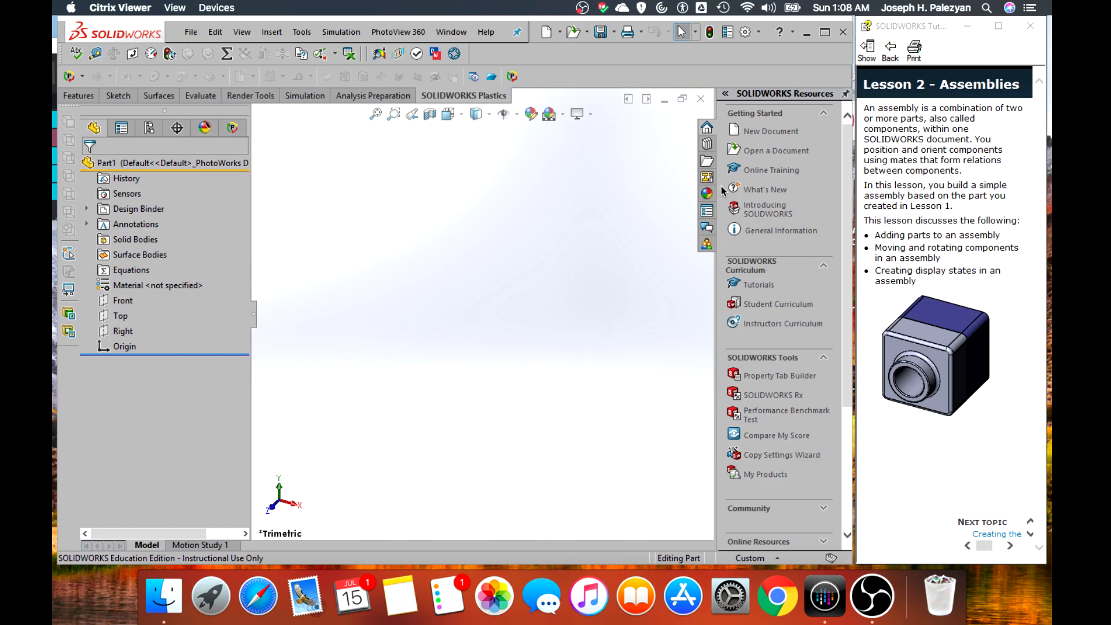
# Shrink the SOLIDWORKS Resources pane to its narrowest width to enlarge the graphics area
pyautogui.scroll(-3, 724, 193)
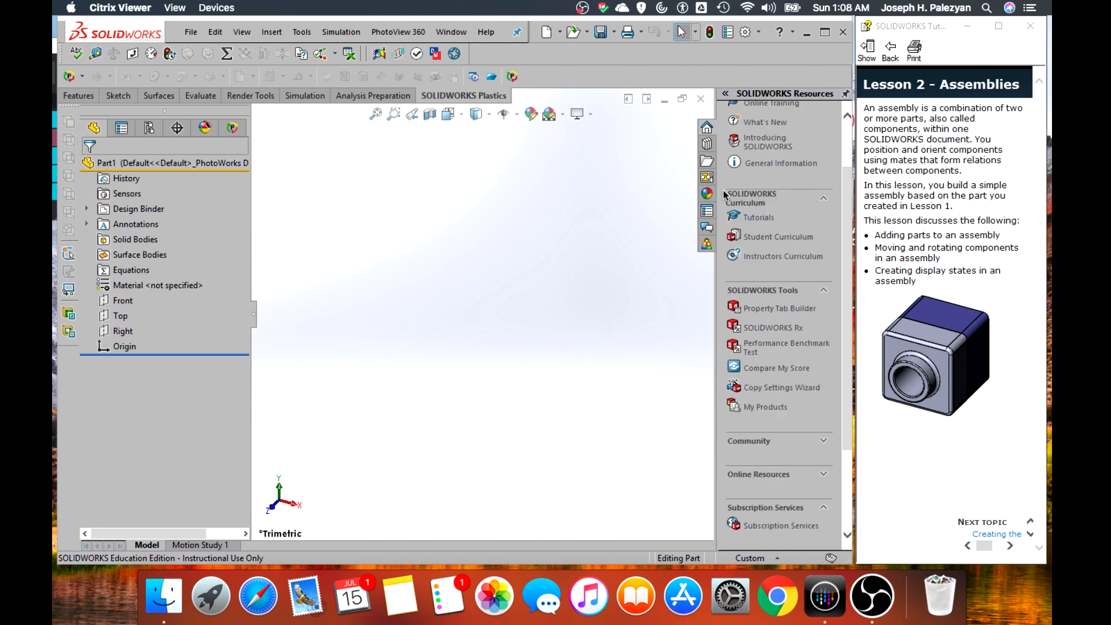
pyautogui.click(728, 92)
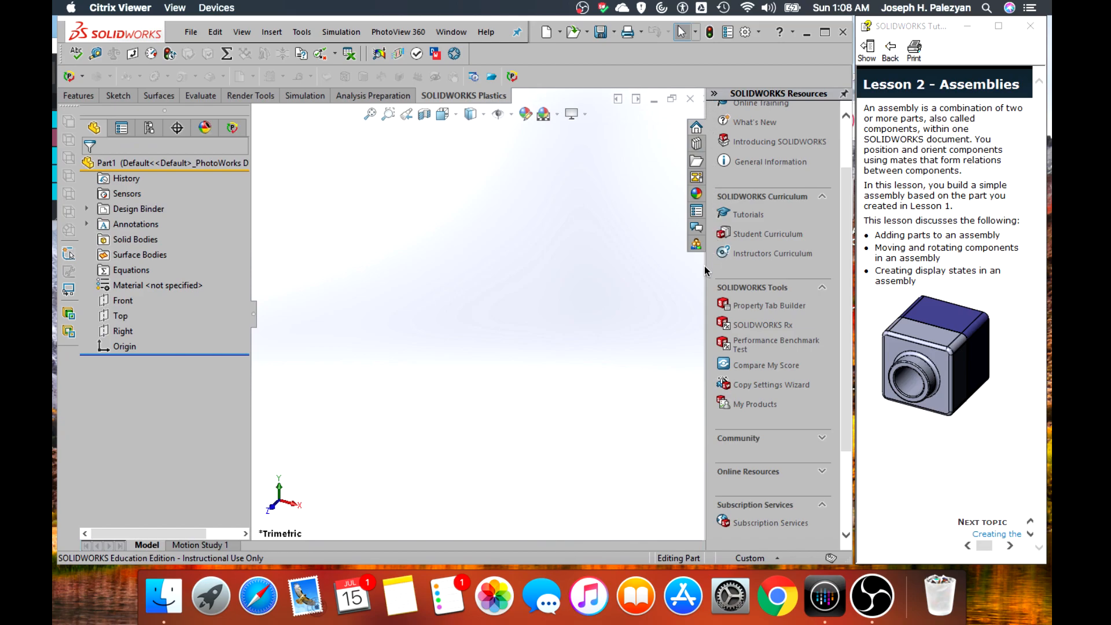
pyautogui.moveTo(709, 270); pyautogui.dragTo(830, 271)
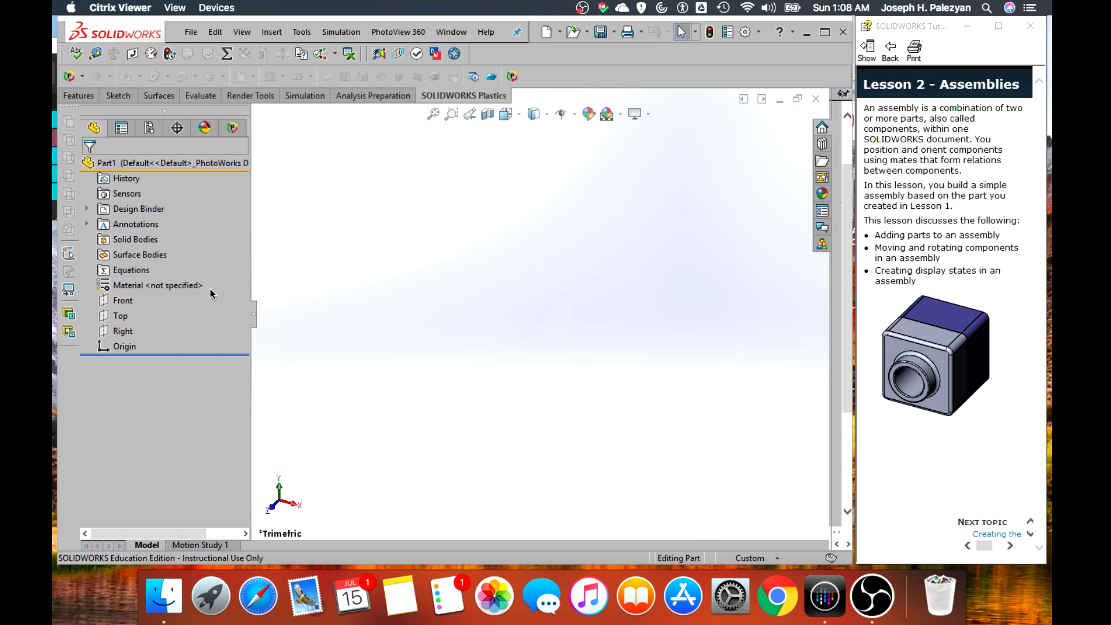
# Sketch a corner rectangle about 53 mm wide and 65 mm high on the Front plane, starting at the origin
pyautogui.click(122, 301)
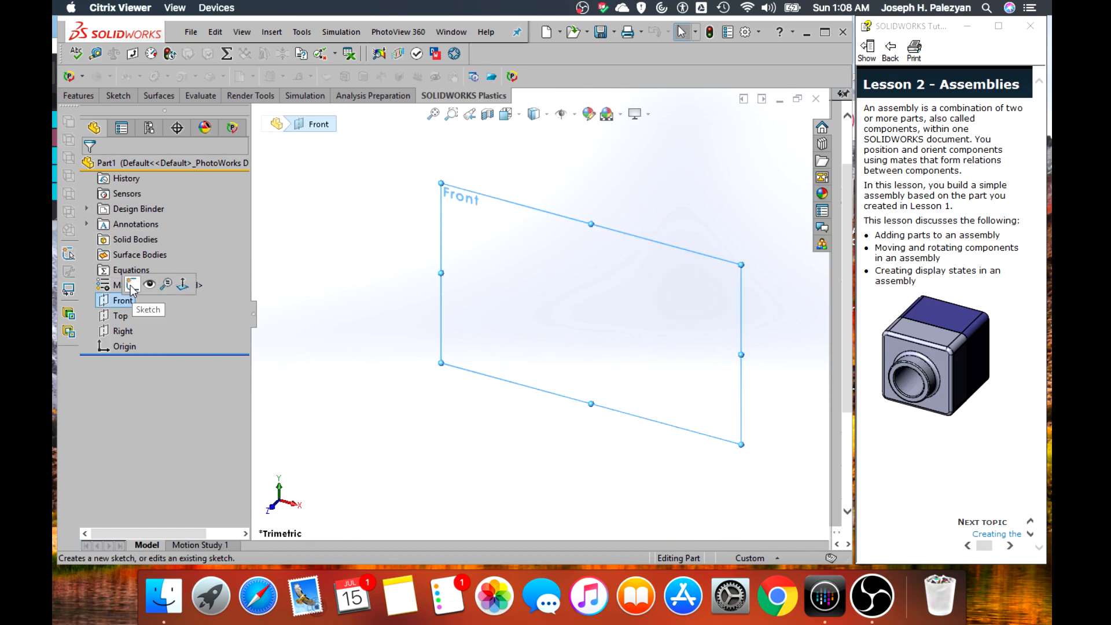
pyautogui.click(129, 283)
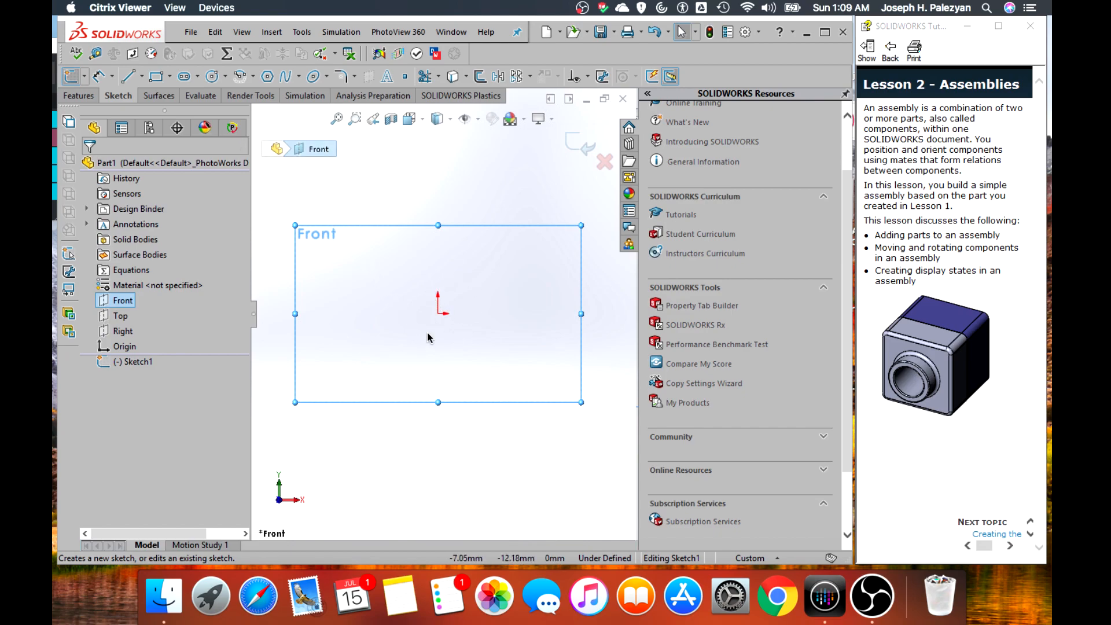
pyautogui.click(170, 76)
pyautogui.click(178, 94)
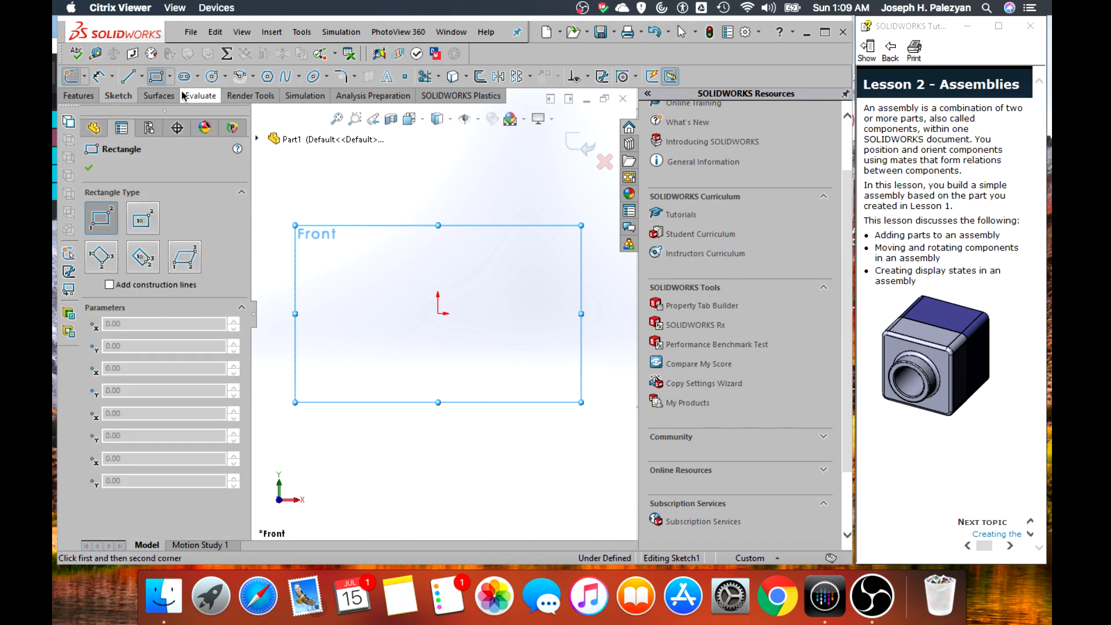
pyautogui.click(438, 314)
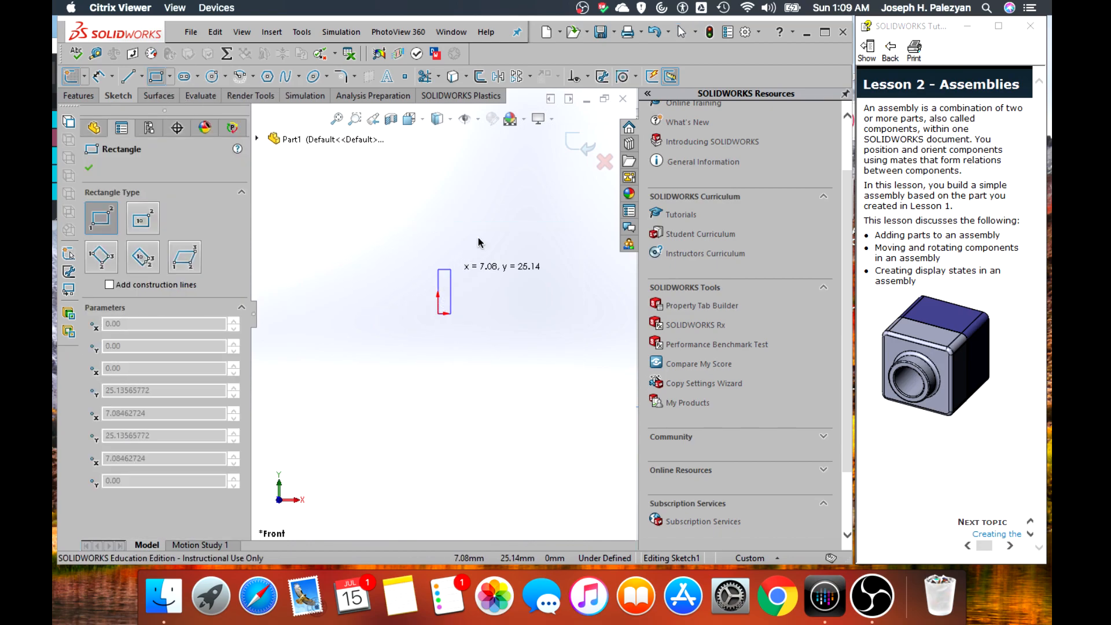
pyautogui.click(531, 199)
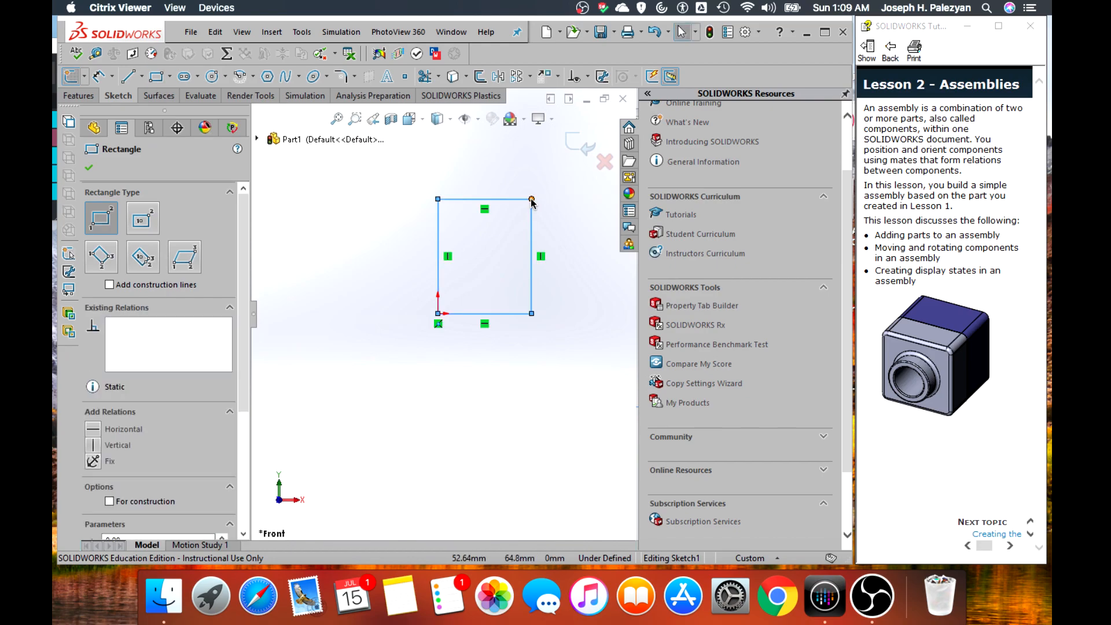
pyautogui.press('Escape')
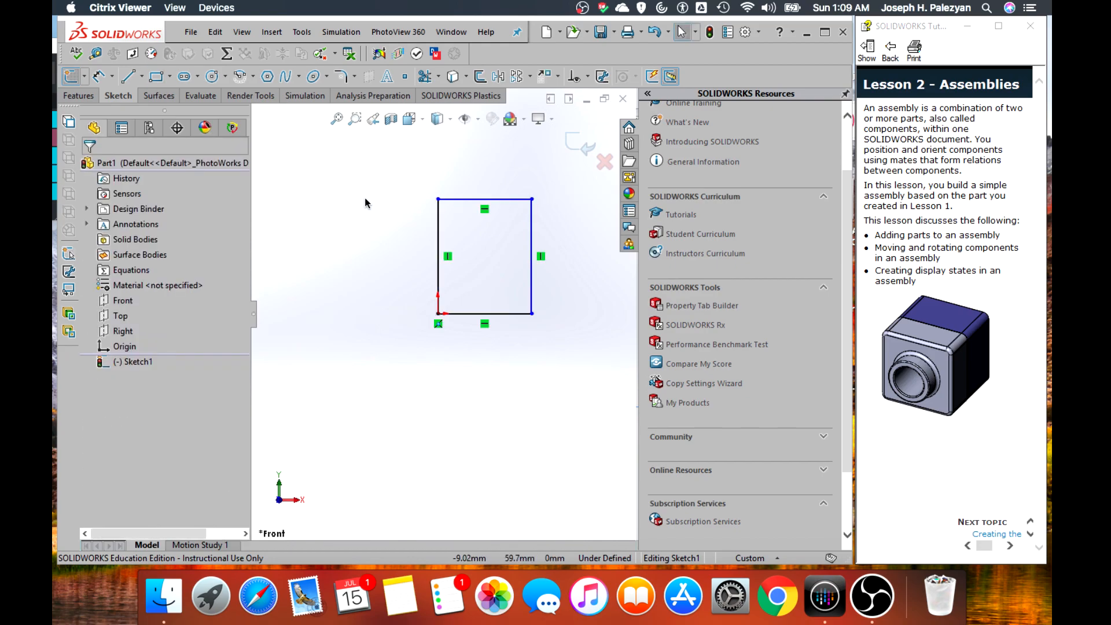
# Set the document's basic length unit to three decimal places (.123) in the document properties
pyautogui.click(745, 33)
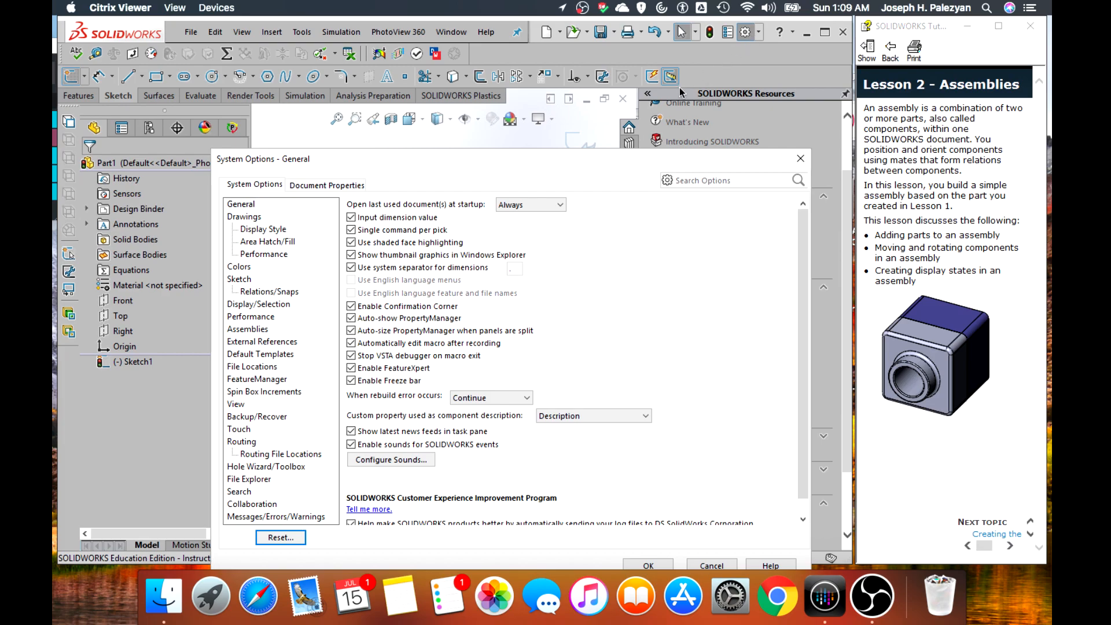
pyautogui.click(347, 187)
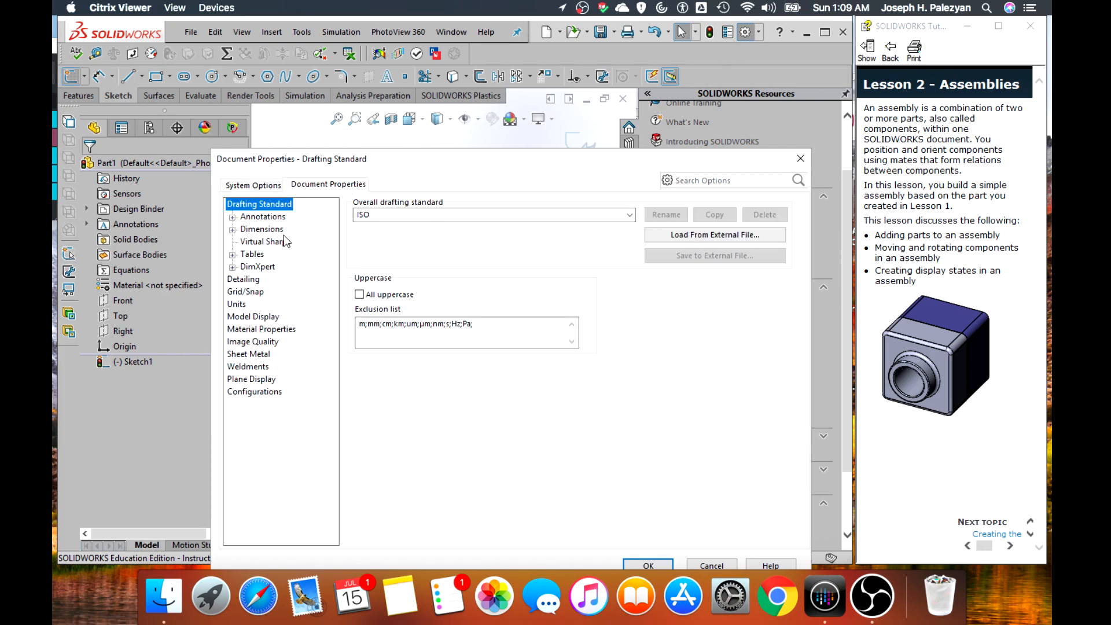
pyautogui.click(629, 215)
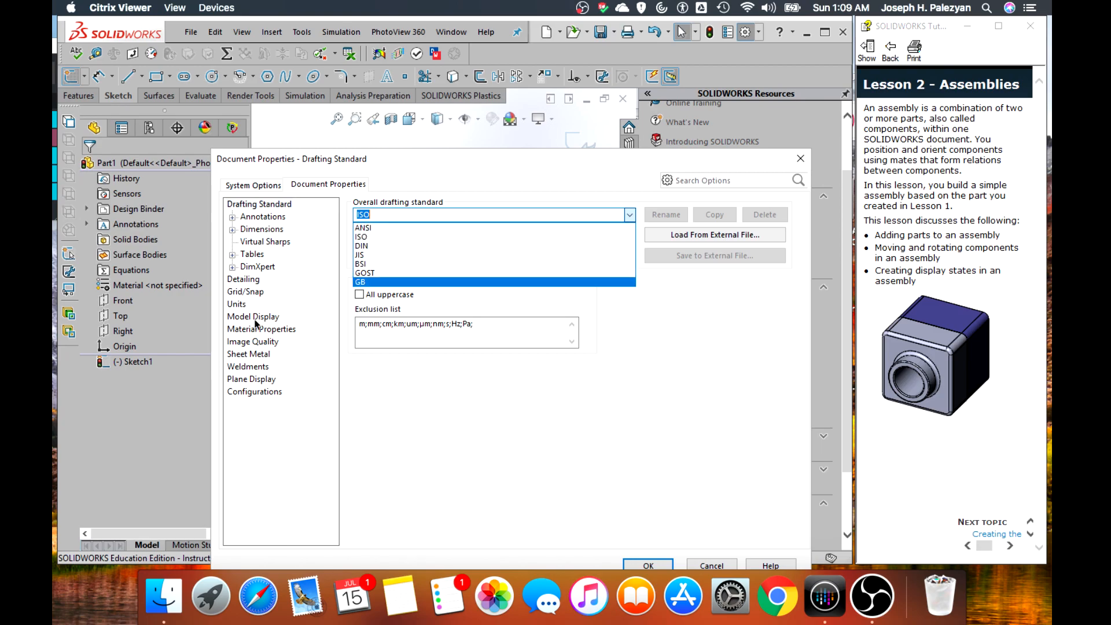
pyautogui.click(236, 307)
pyautogui.click(234, 306)
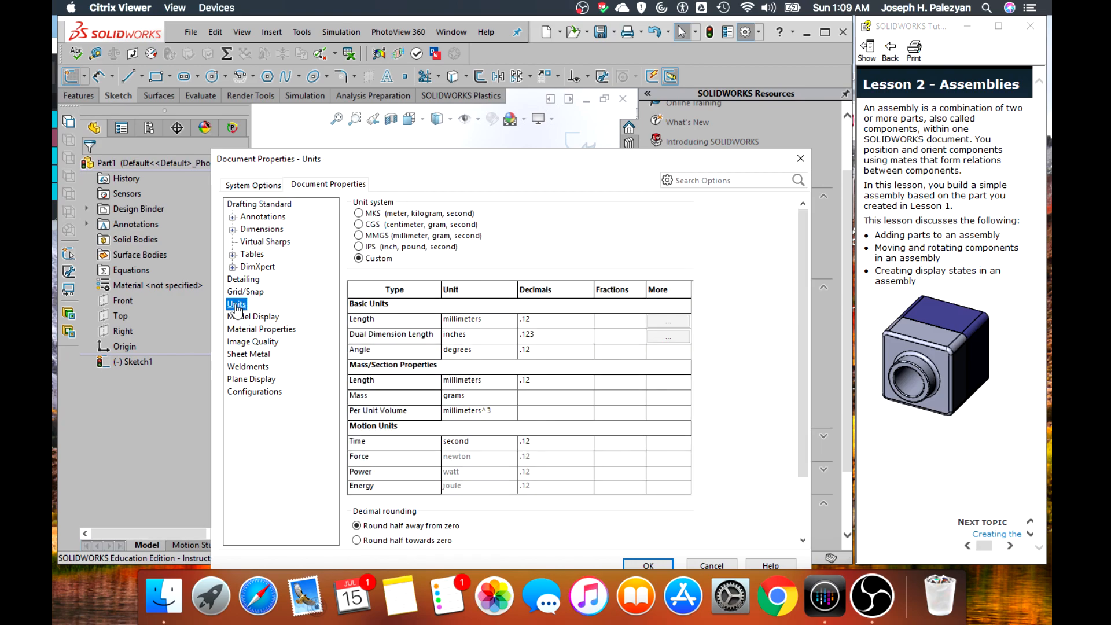
pyautogui.click(586, 320)
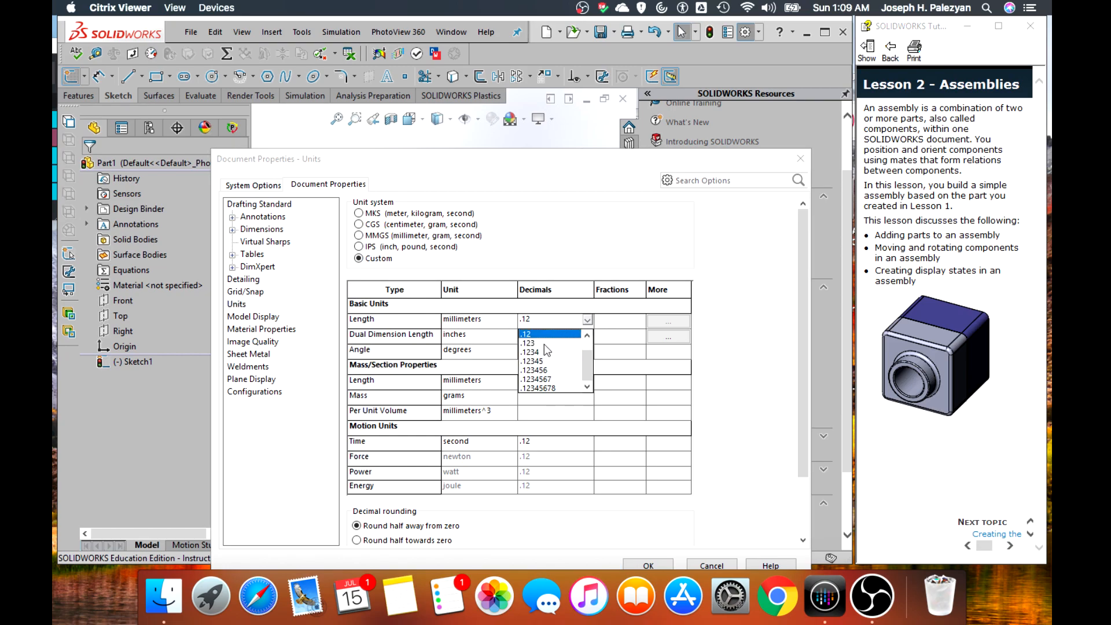
pyautogui.click(543, 344)
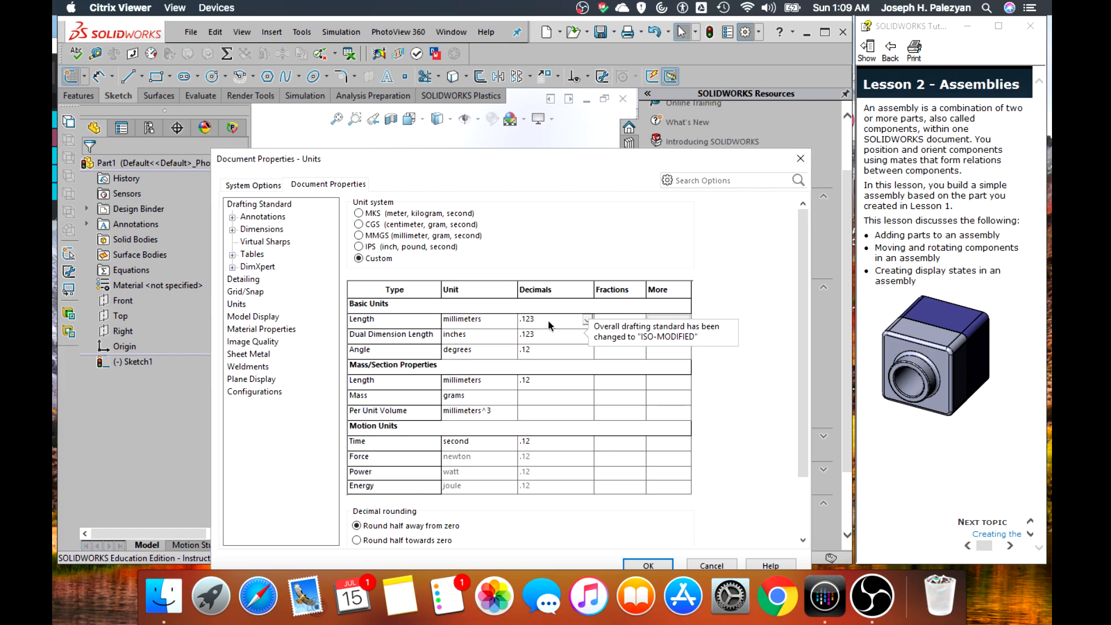
pyautogui.click(648, 565)
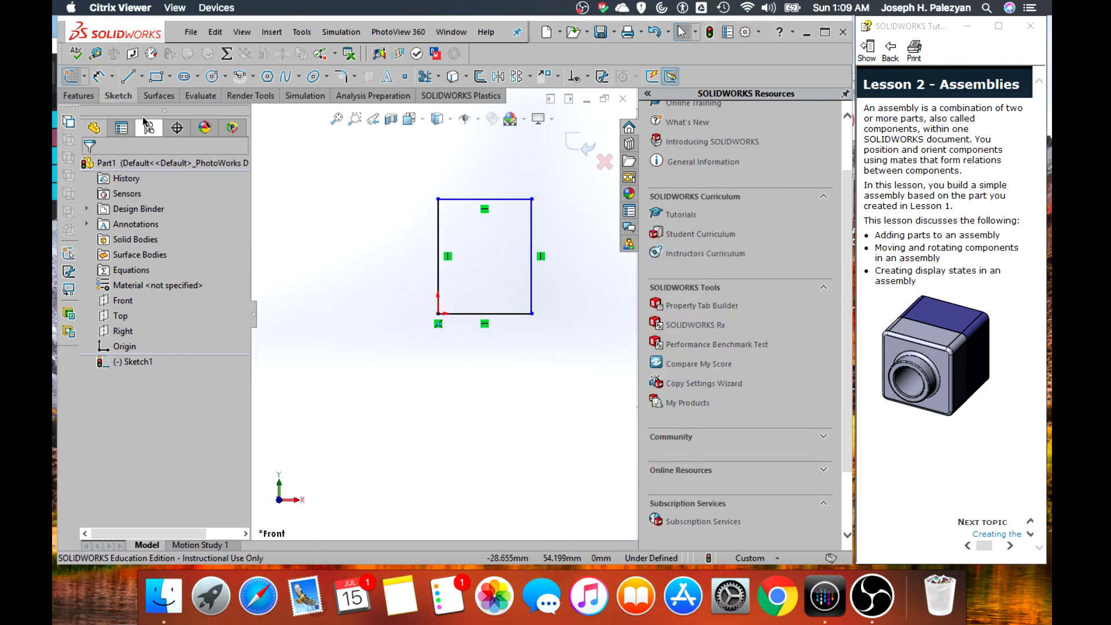
# Dimension the rectangle's left vertical side to 120 mm
pyautogui.click(100, 77)
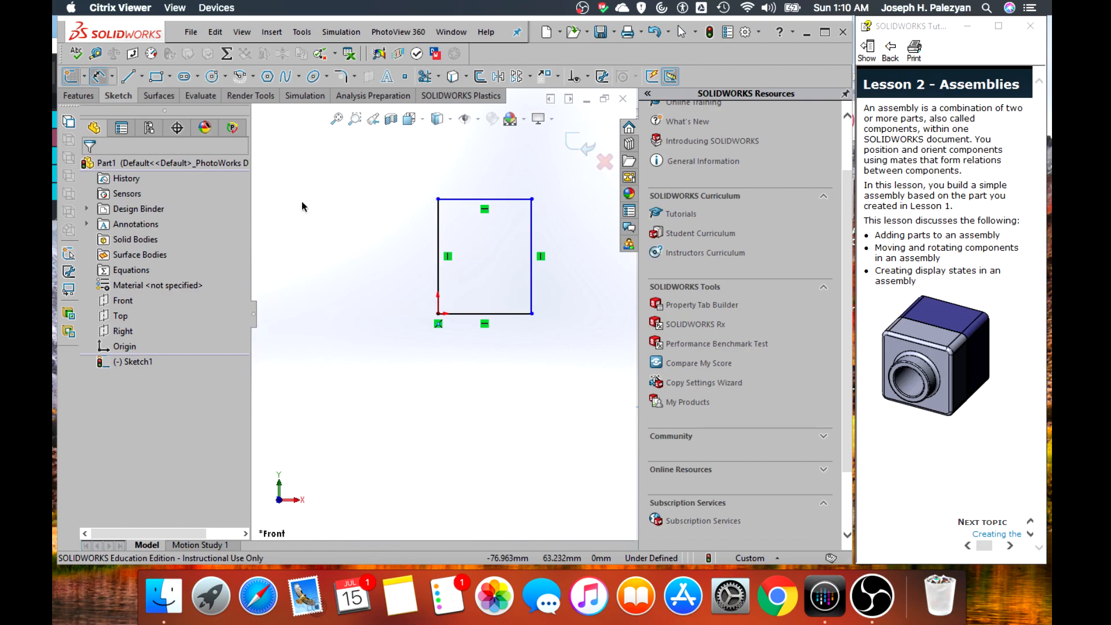
pyautogui.click(96, 76)
pyautogui.click(438, 232)
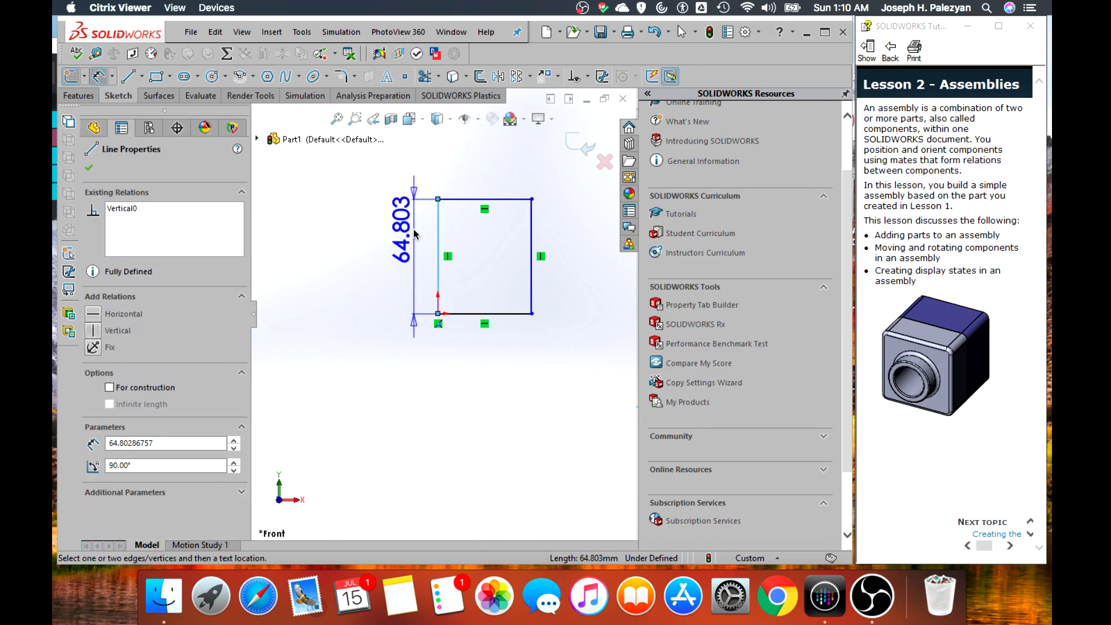
pyautogui.click(414, 234)
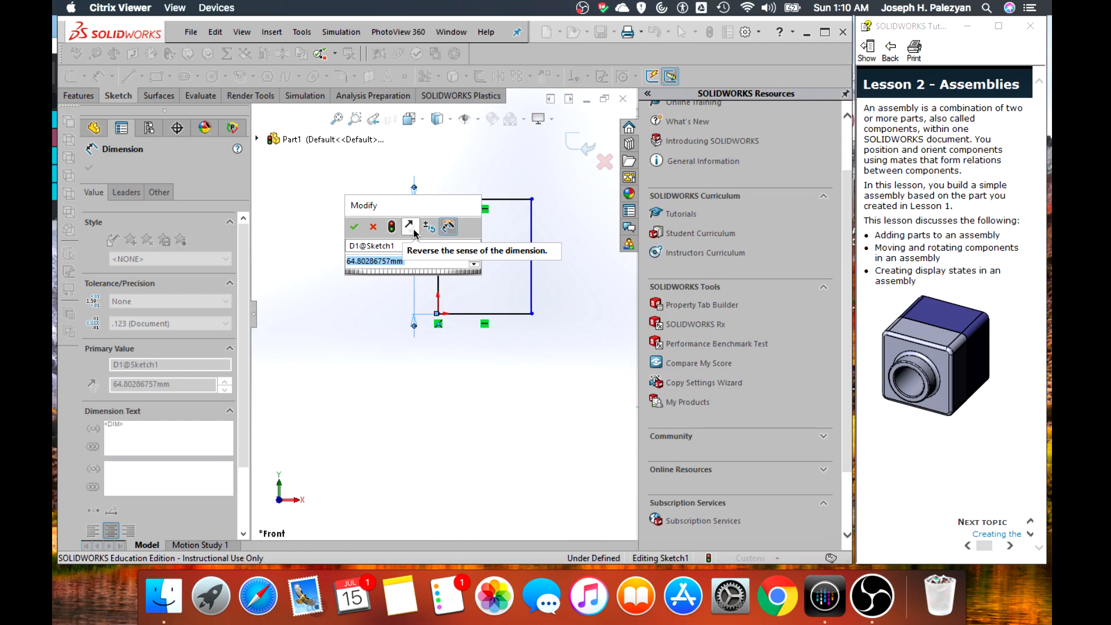
pyautogui.write('120')
pyautogui.press('Return')
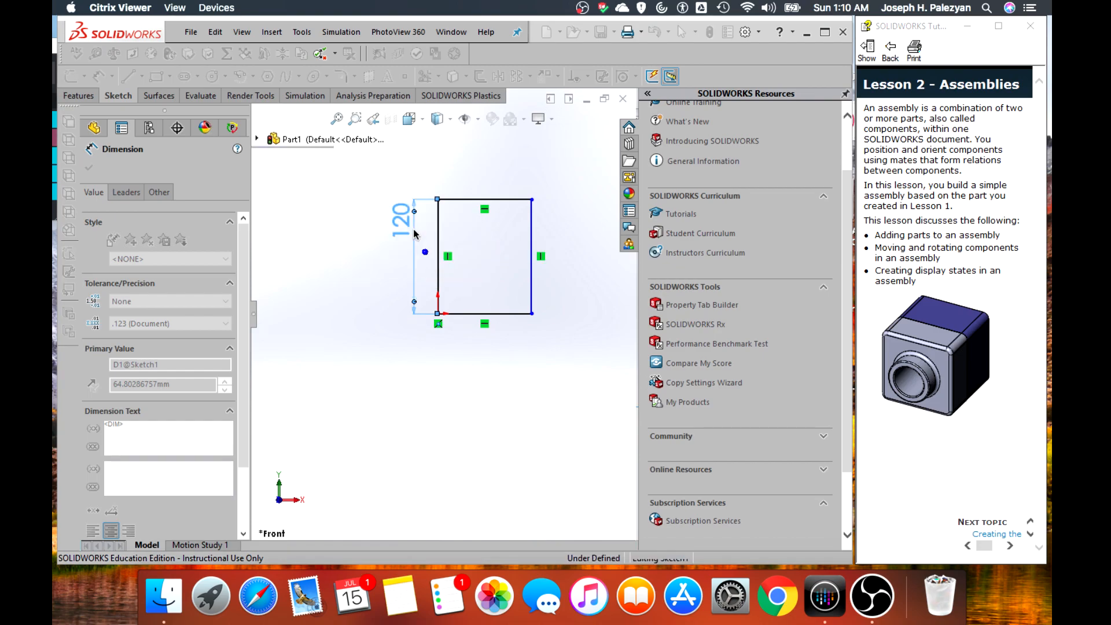
pyautogui.click(89, 168)
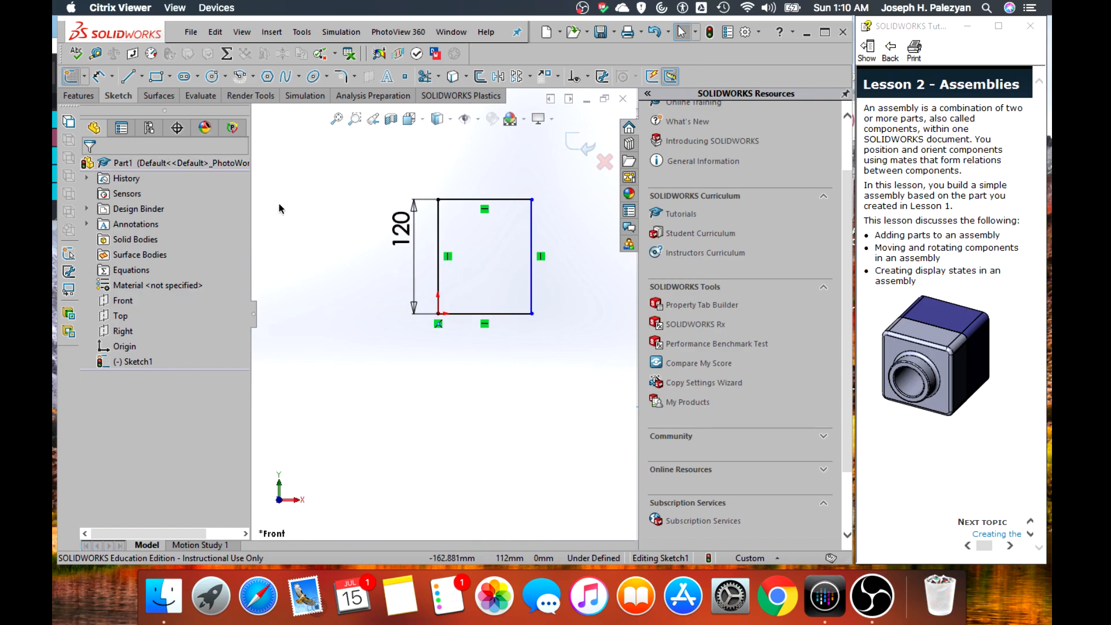
# Add an Equal relation between the rectangle's left vertical side and its bottom side
pyautogui.click(437, 276)
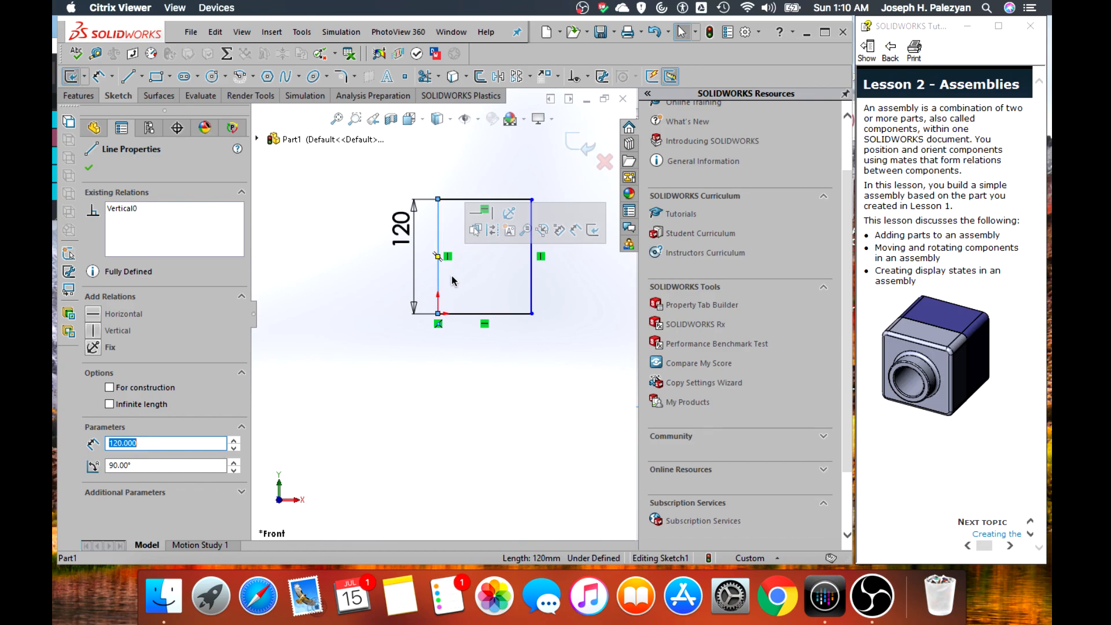
pyautogui.keyDown('ctrl'); pyautogui.click(511, 317); pyautogui.keyUp('ctrl')
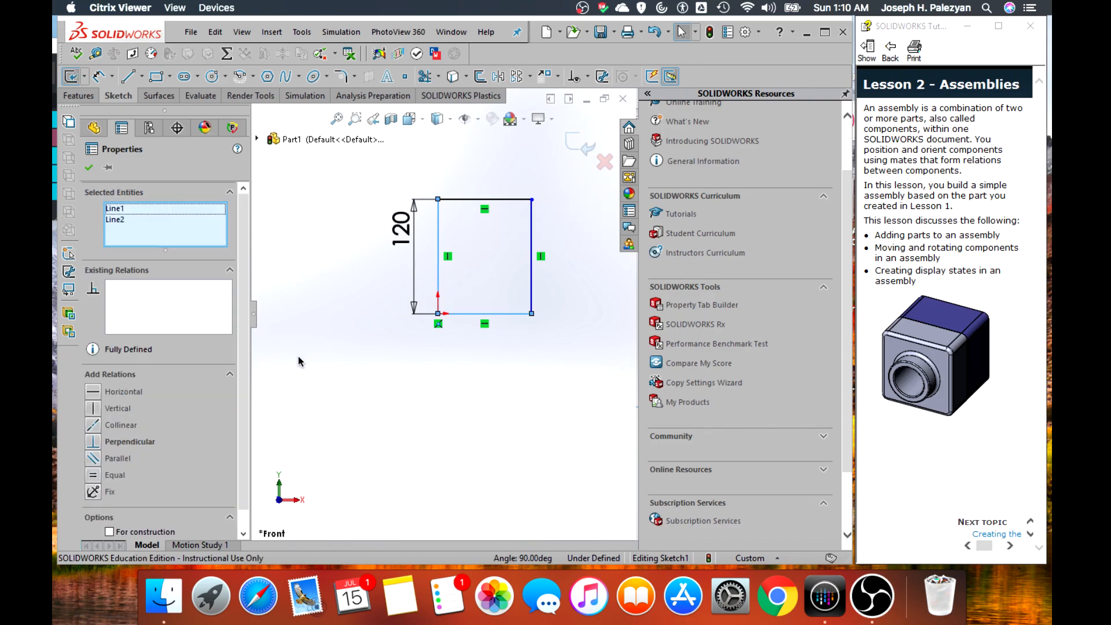
pyautogui.click(93, 475)
pyautogui.click(91, 168)
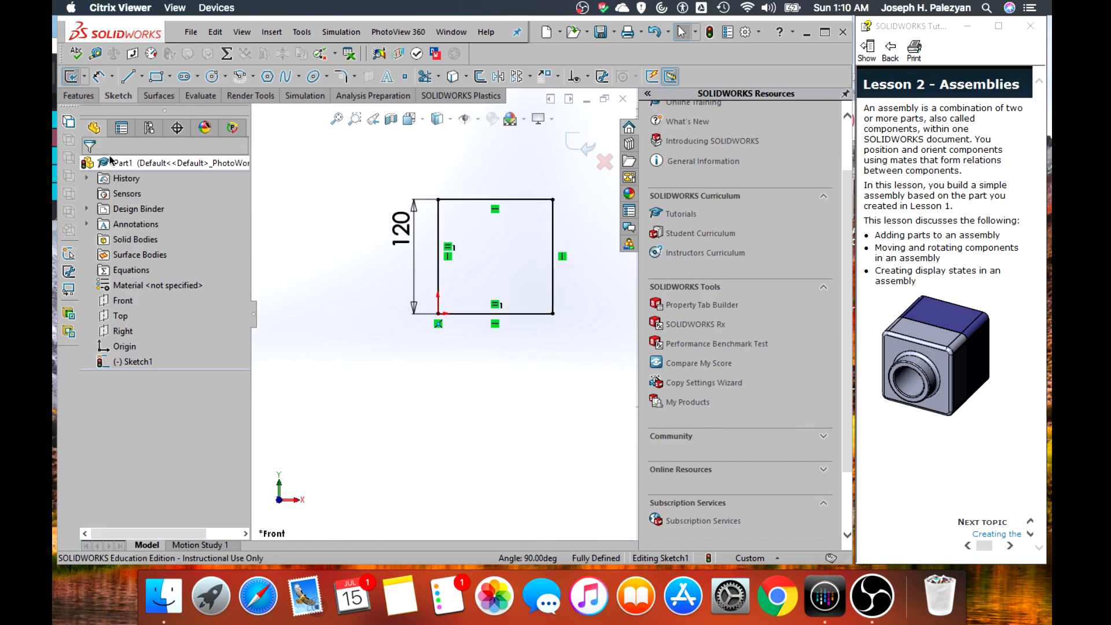
# Extrude the square sketch as a blind boss to a depth of 90 mm
pyautogui.click(84, 96)
pyautogui.click(70, 76)
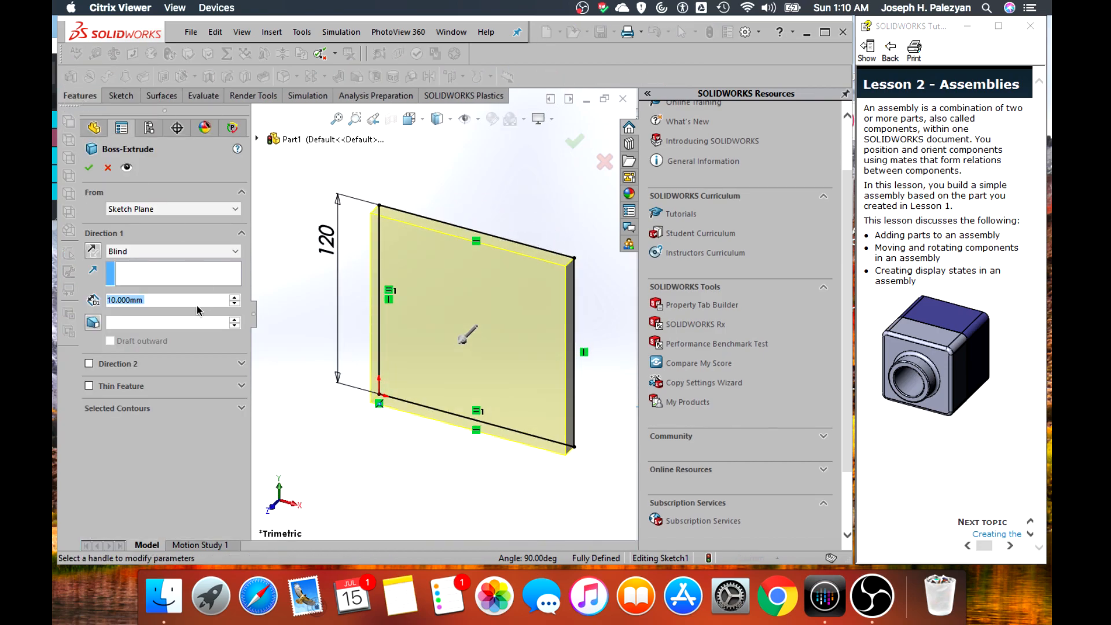
pyautogui.write('90')
pyautogui.press('Return')
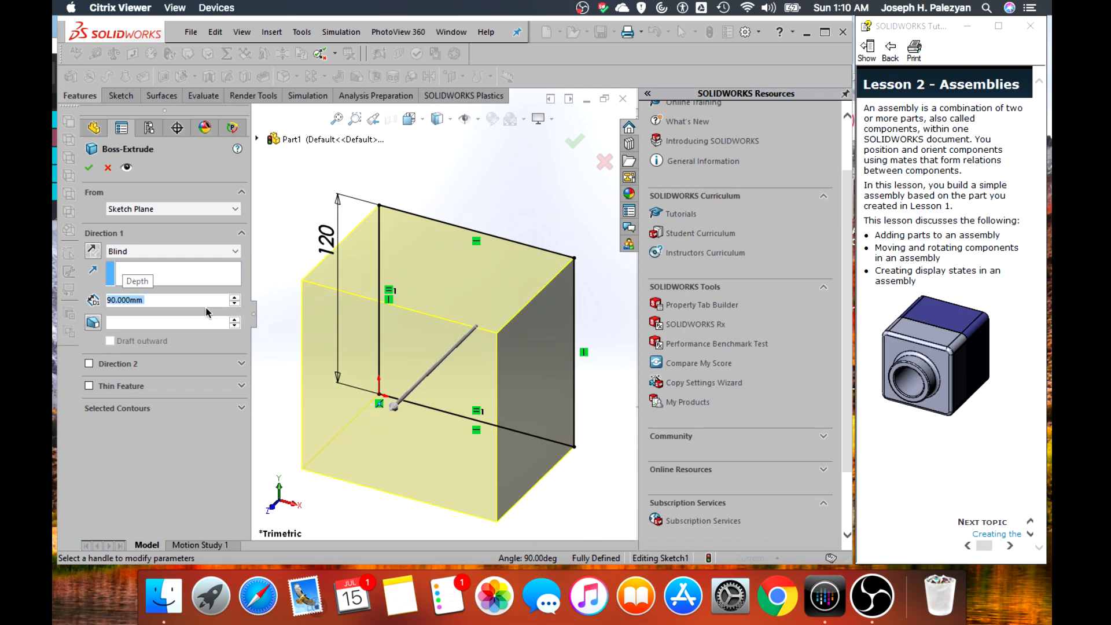
pyautogui.click(89, 167)
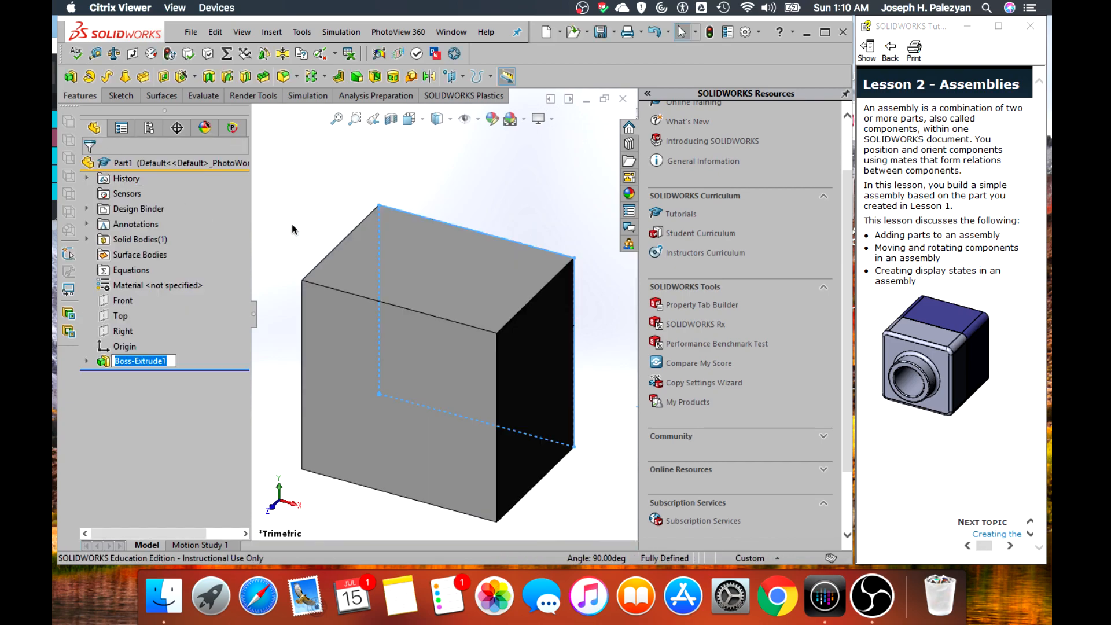
# Start a fillet on the block, pick its top face and clear that face from the fillet selection
pyautogui.click(292, 223)
pyautogui.click(284, 77)
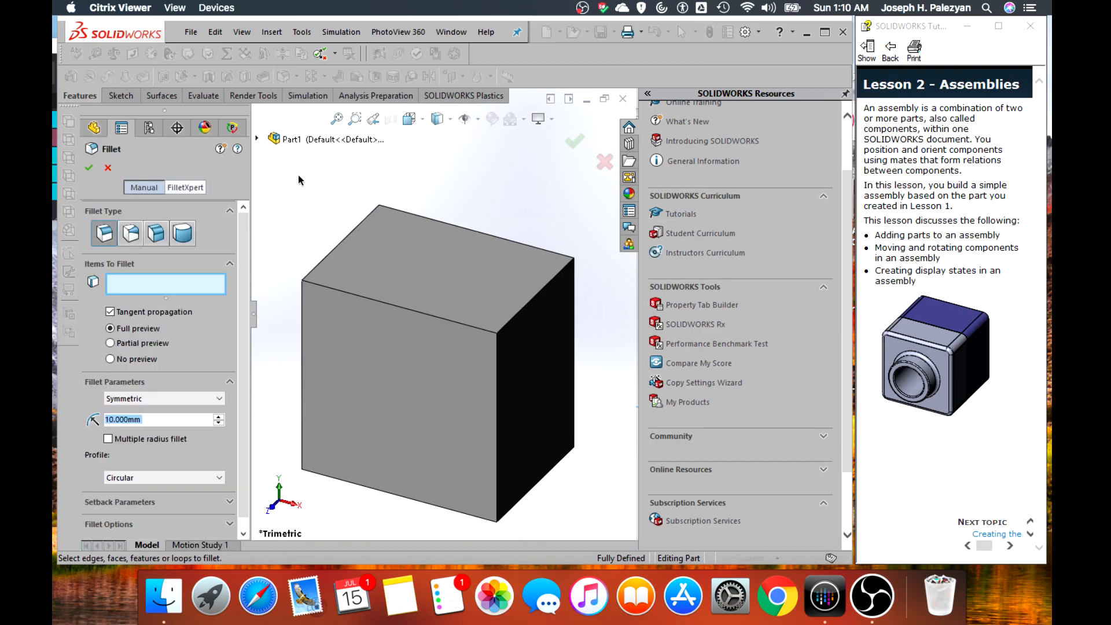
pyautogui.scroll(1, 262, 359)
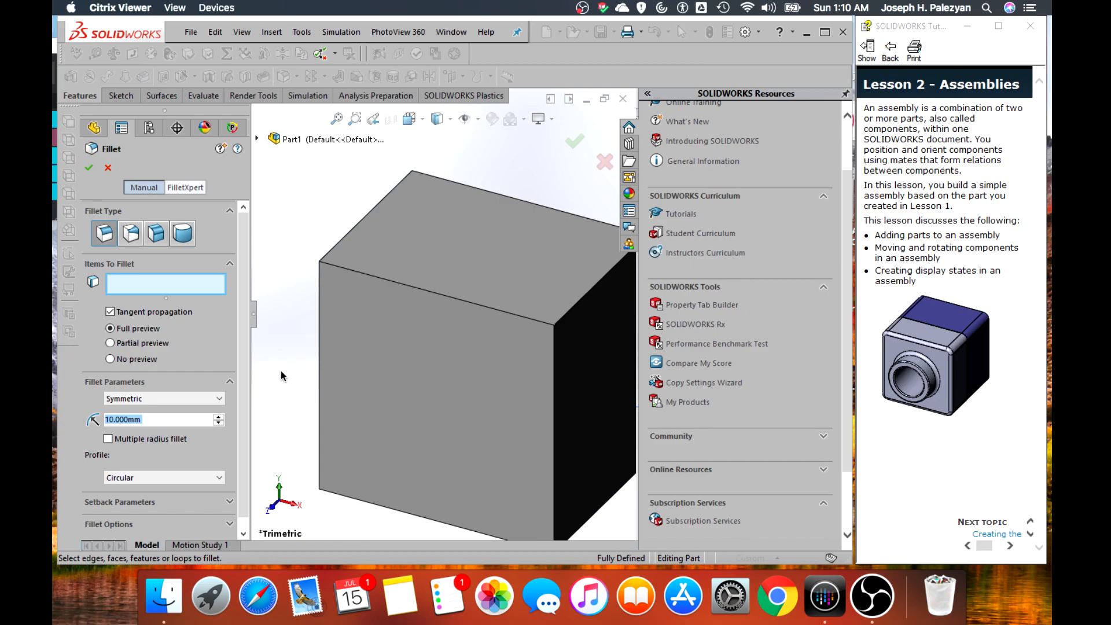
pyautogui.scroll(1, 340, 236)
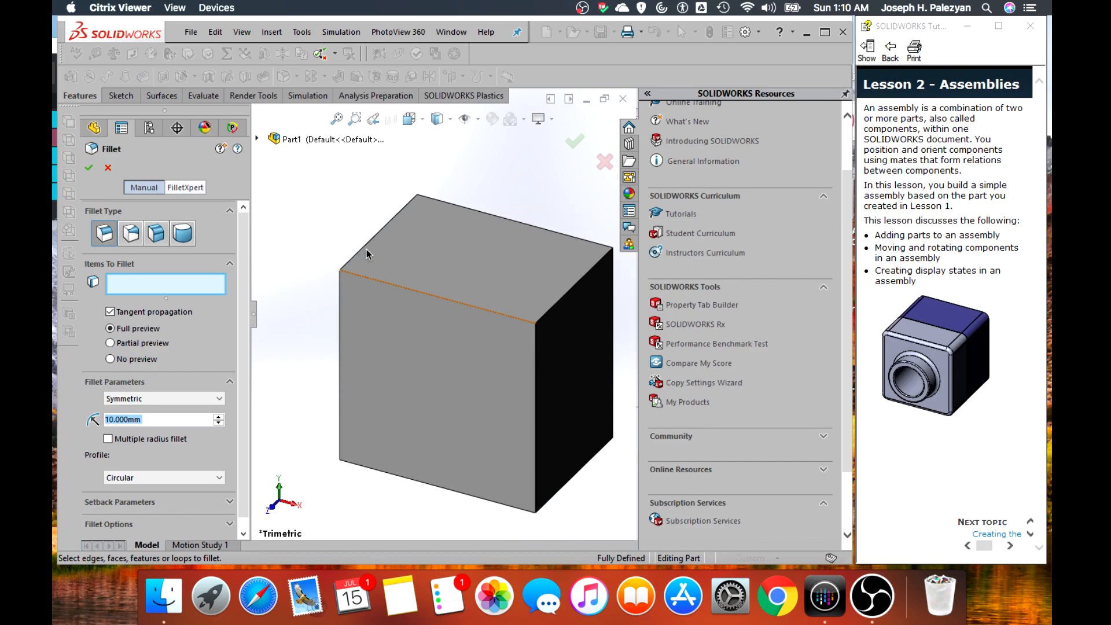
pyautogui.click(365, 247)
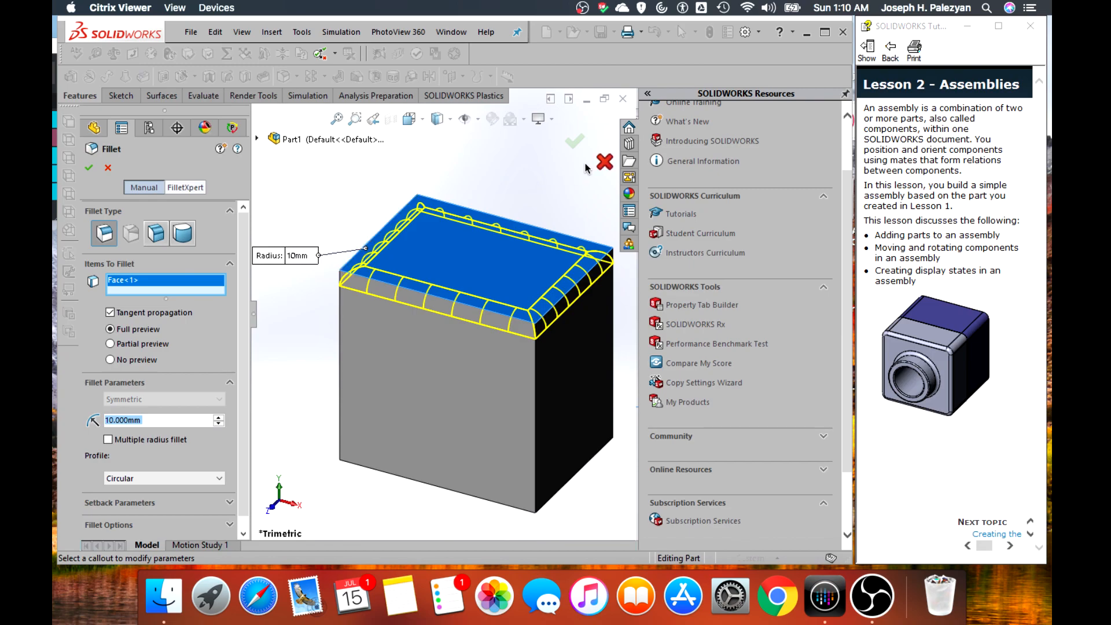
pyautogui.rightClick(152, 280)
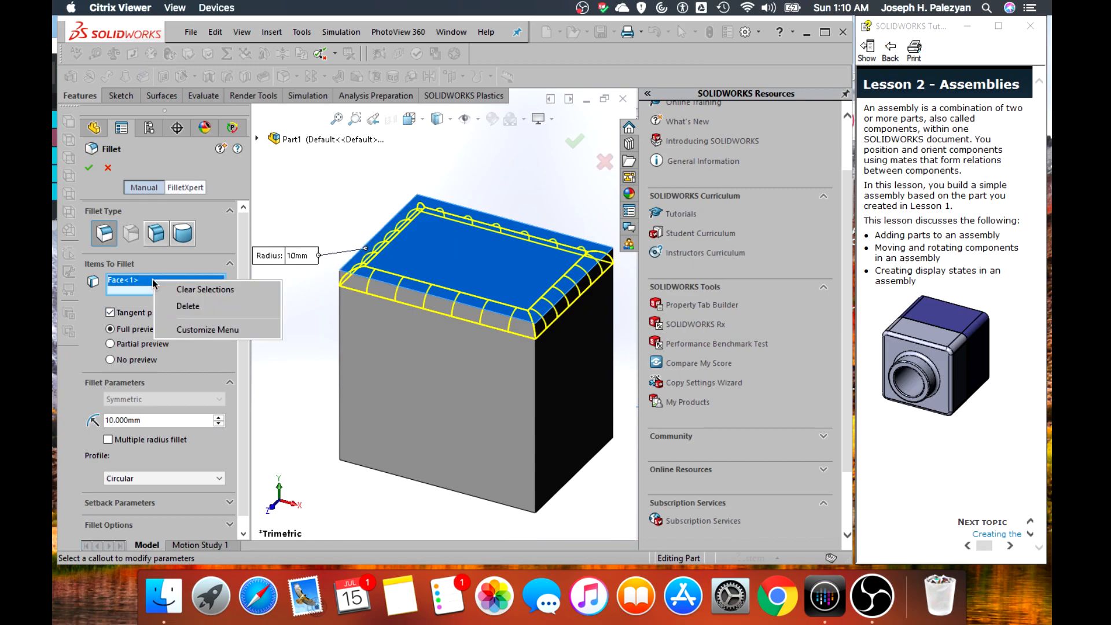
pyautogui.click(180, 291)
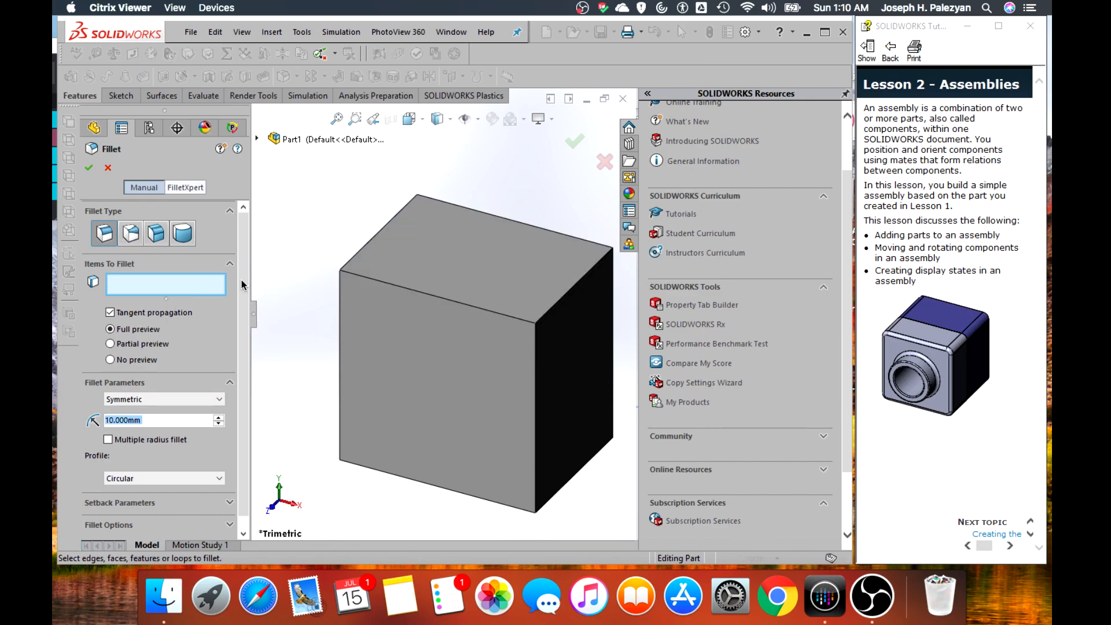
# Fillet the block's four 90 mm long depth edges with a symmetric 10 mm radius
pyautogui.click(360, 256)
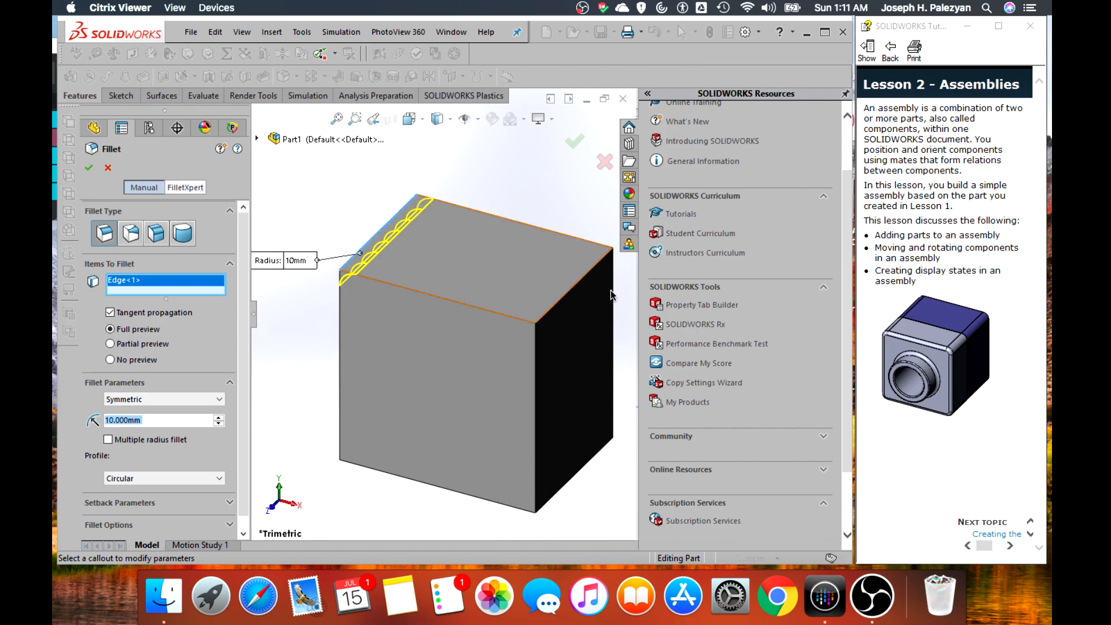
pyautogui.click(582, 283)
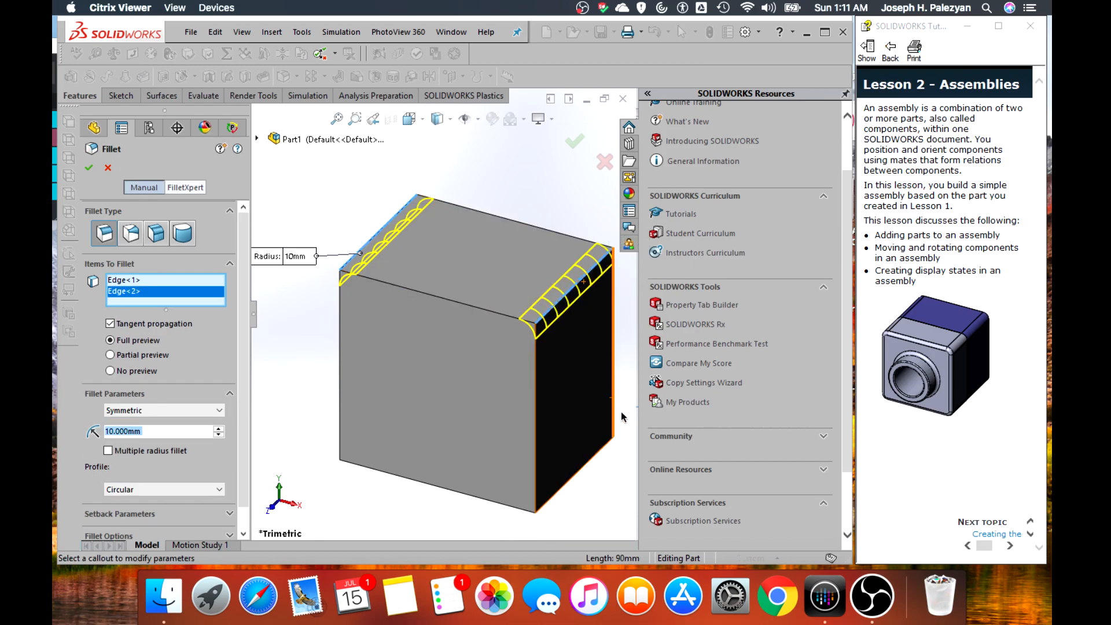
pyautogui.moveTo(623, 411); pyautogui.dragTo(573, 382, button='middle')
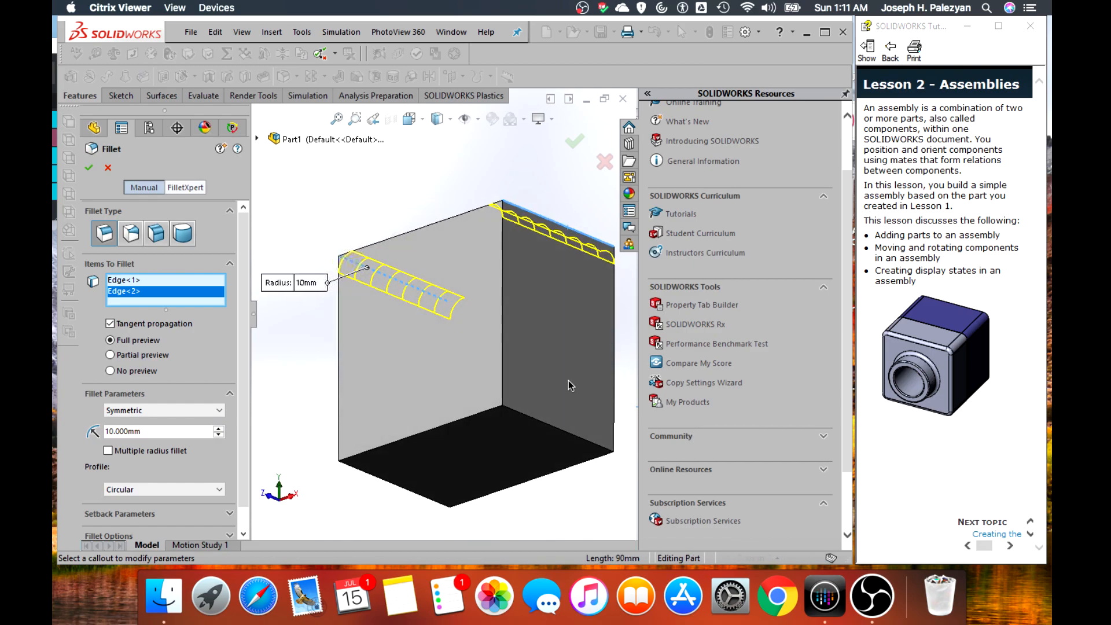
pyautogui.click(549, 421)
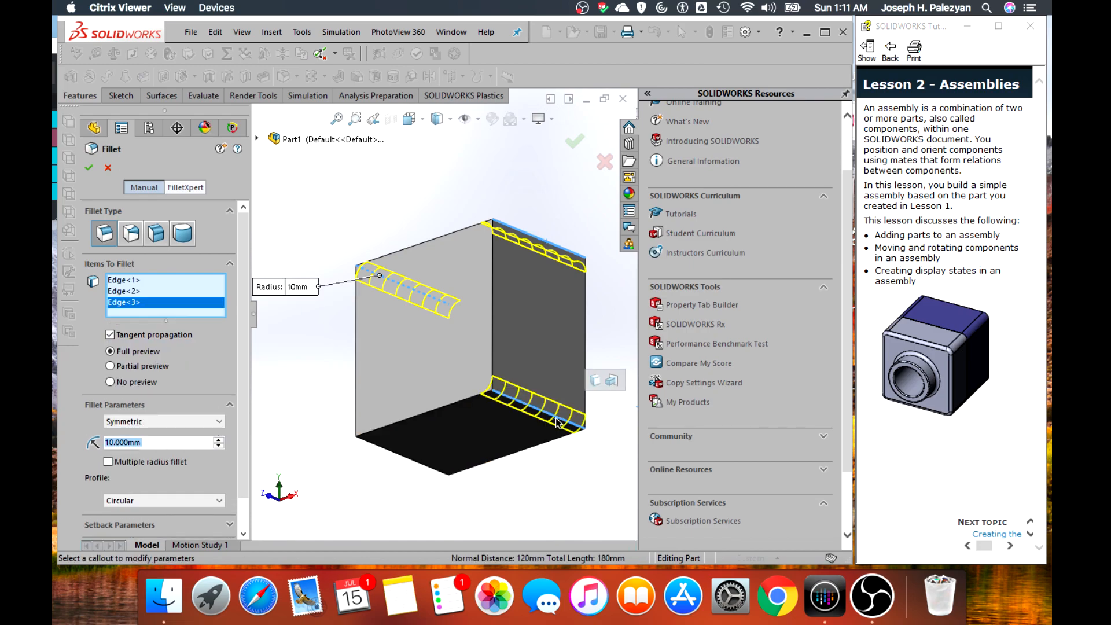
pyautogui.moveTo(333, 391); pyautogui.dragTo(438, 449, button='middle')
pyautogui.click(438, 449)
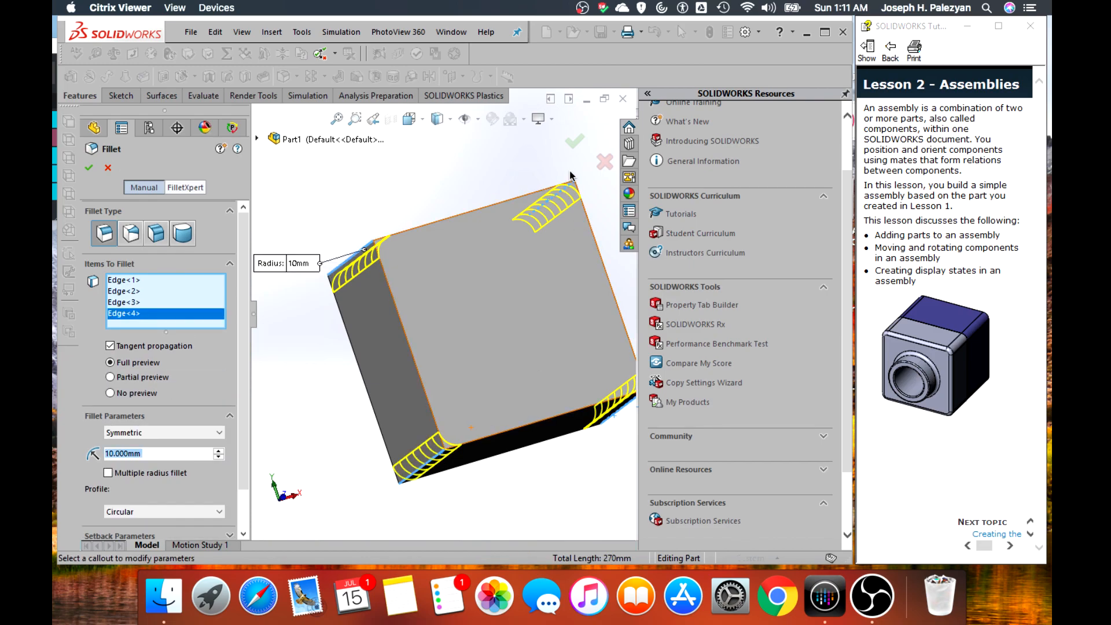
pyautogui.press('Return')
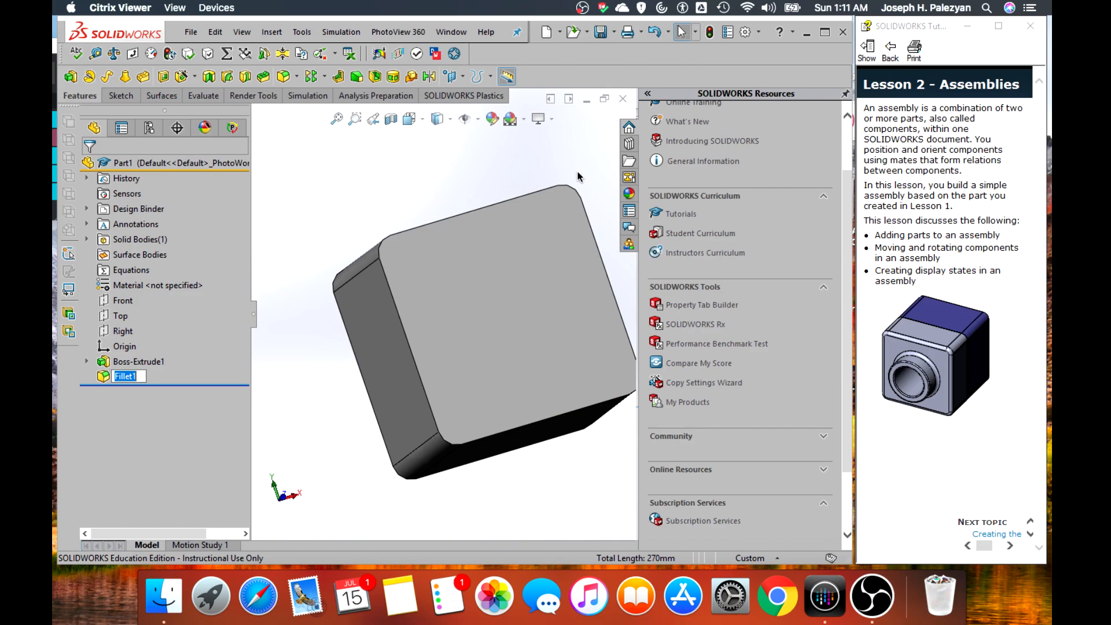
pyautogui.scroll(3, 582, 249)
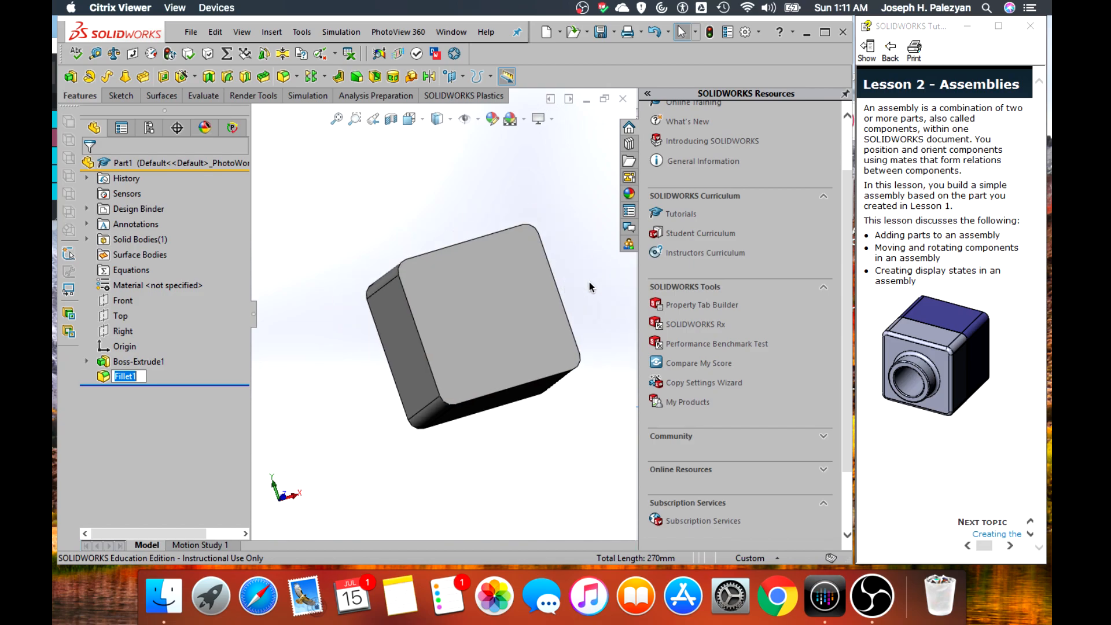
pyautogui.moveTo(590, 290); pyautogui.dragTo(526, 337, button='middle')
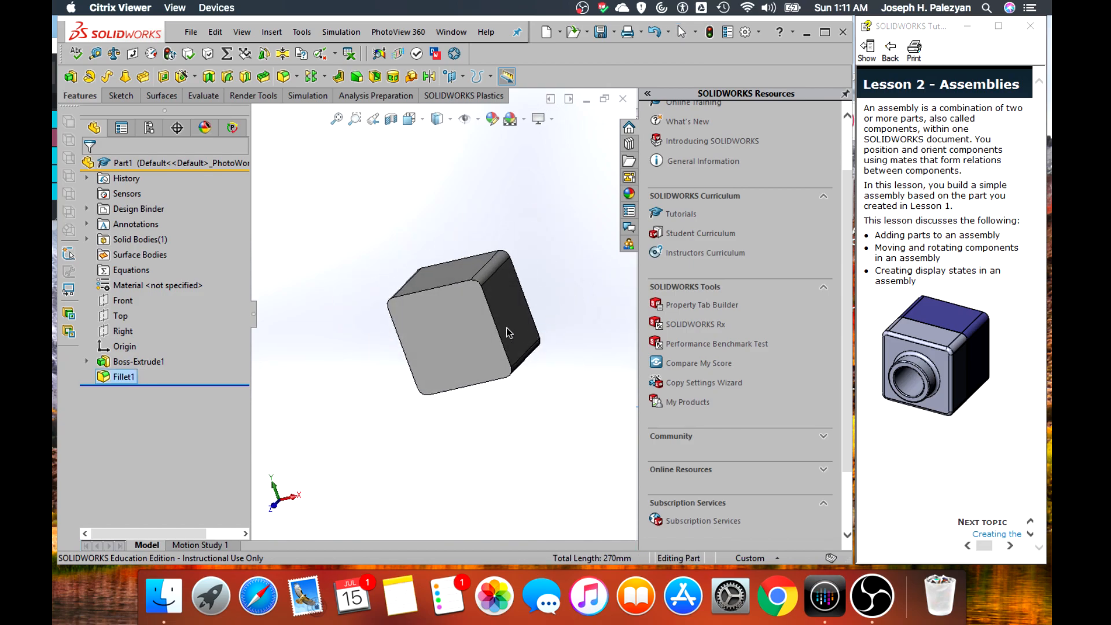
pyautogui.click(458, 321)
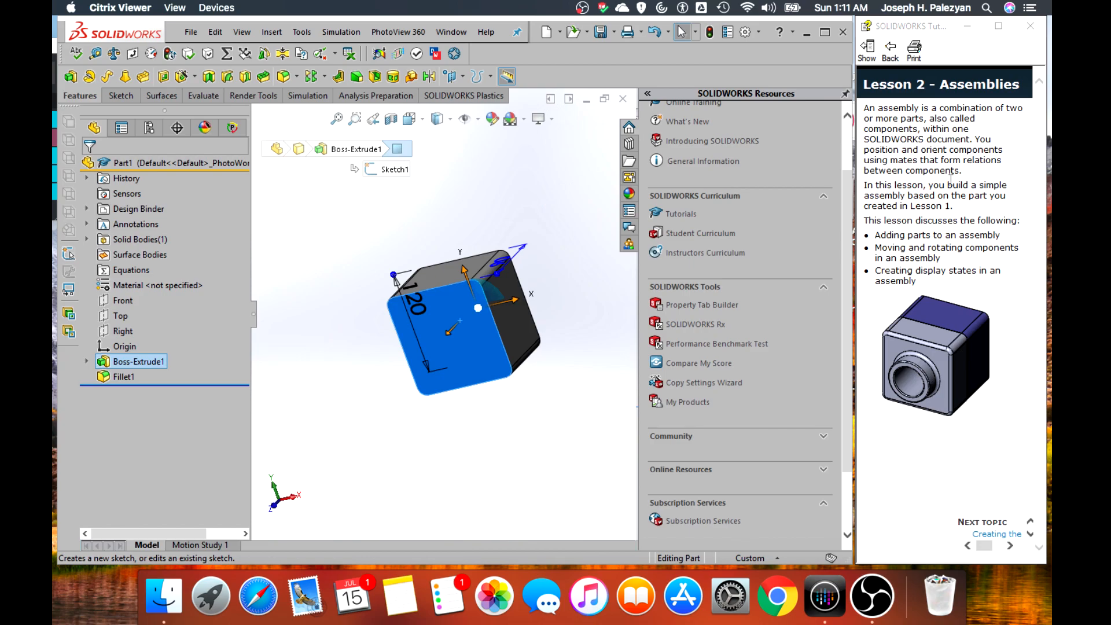
pyautogui.click(590, 333)
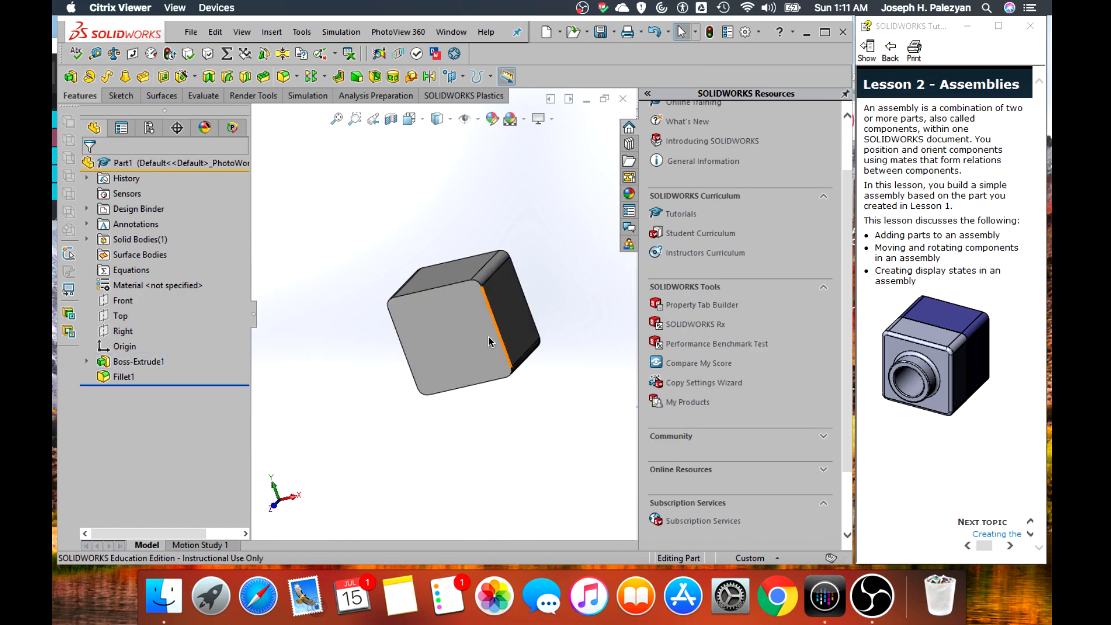
pyautogui.click(476, 332)
pyautogui.click(530, 294)
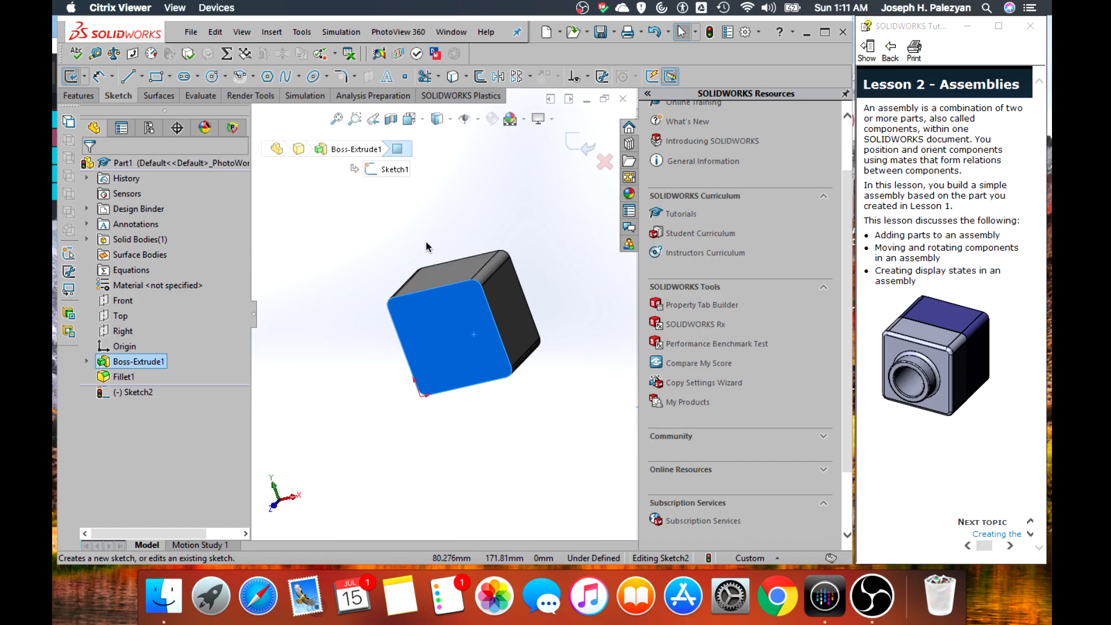
pyautogui.click(79, 96)
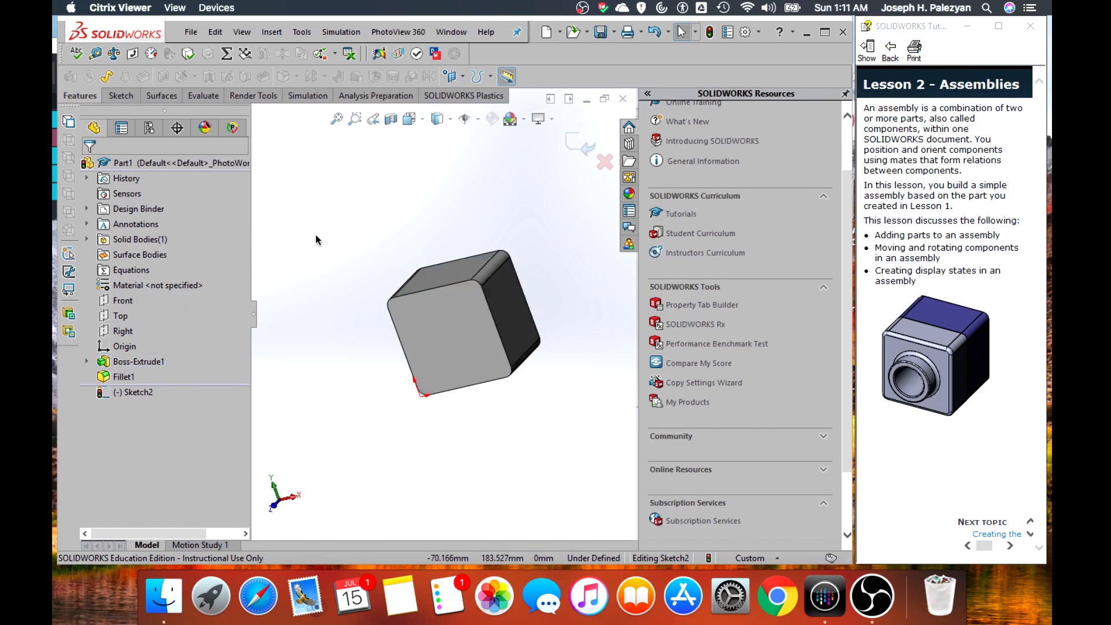
pyautogui.scroll(-1, 292, 134)
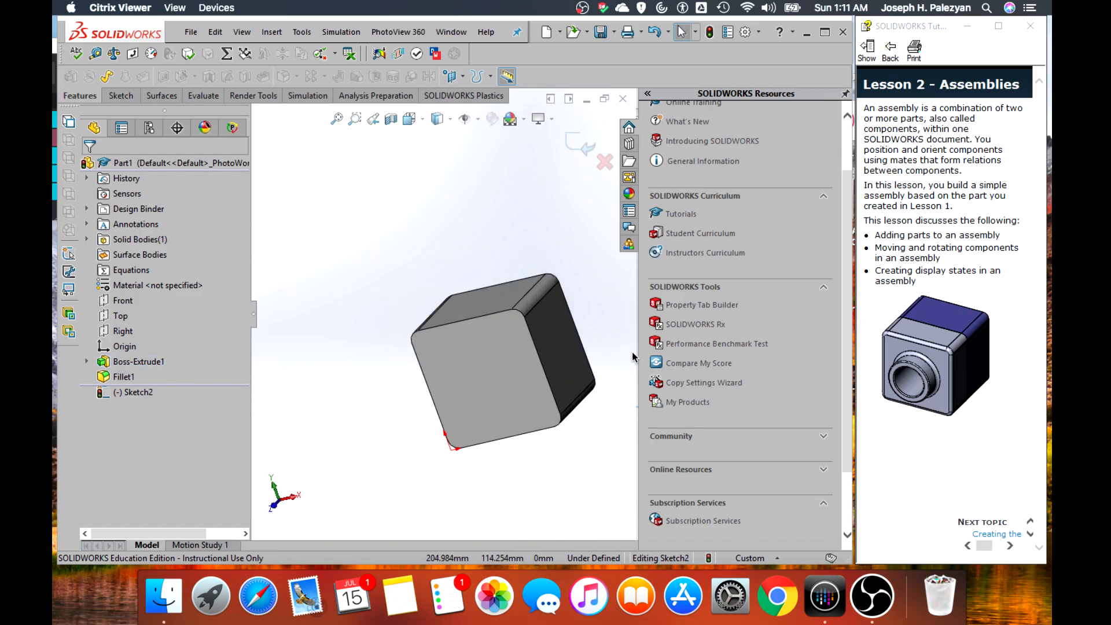
pyautogui.scroll(2, 624, 364)
pyautogui.scroll(-1, 625, 364)
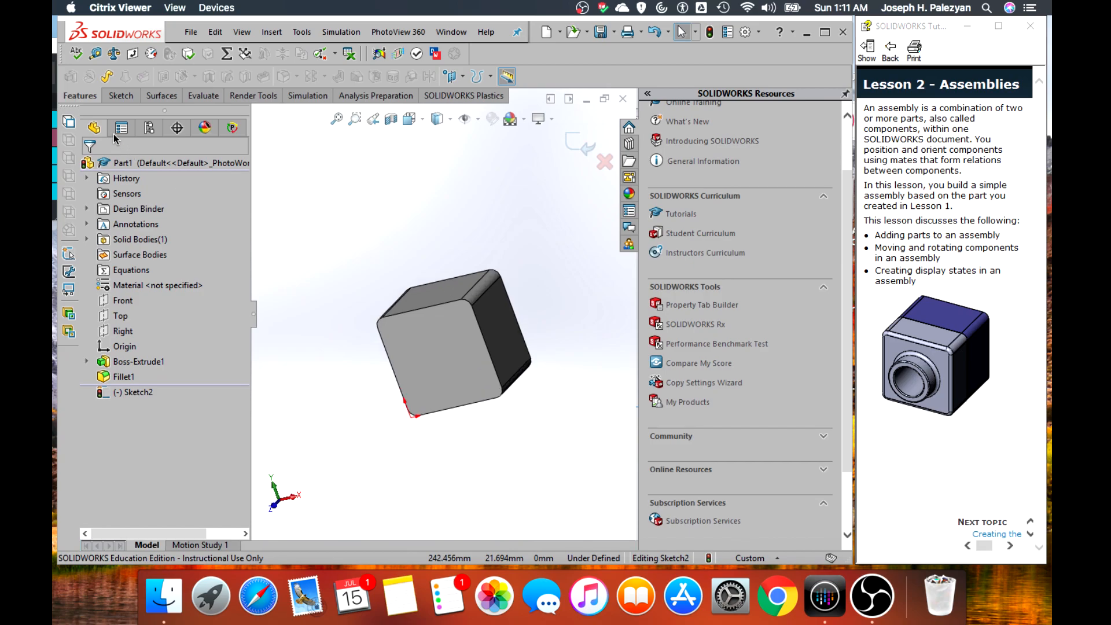
pyautogui.click(115, 98)
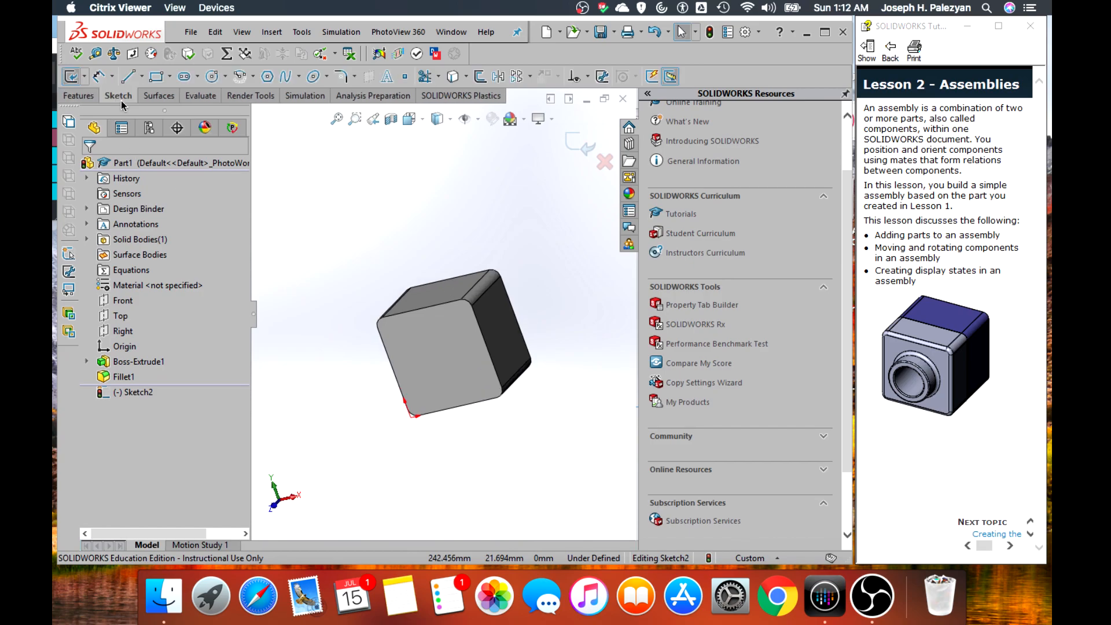
pyautogui.click(587, 149)
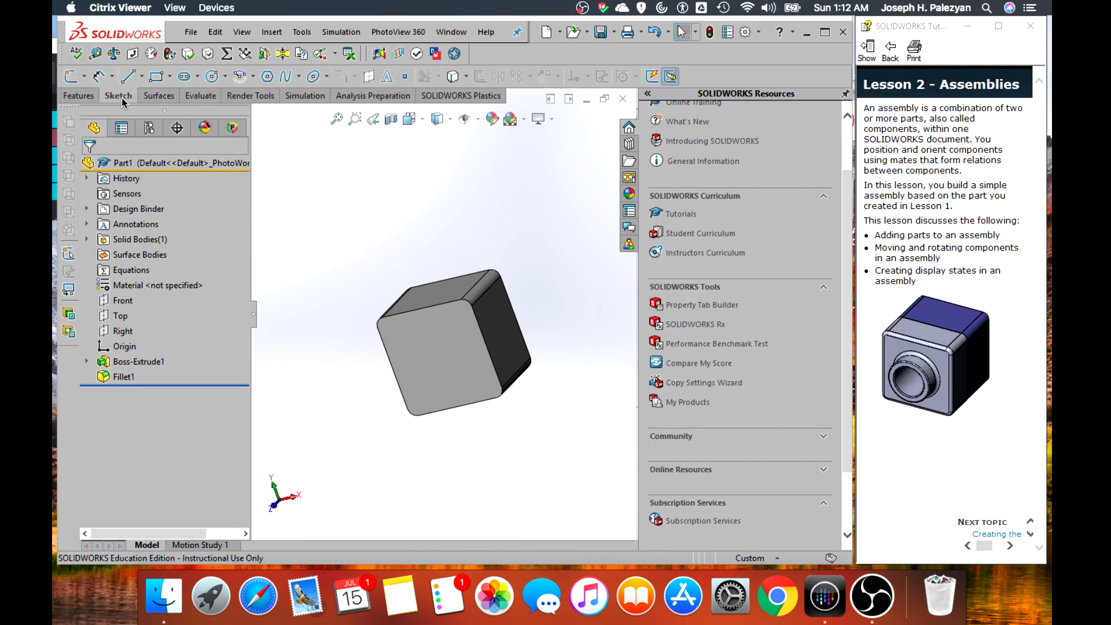
# Shell the filleted block to a 4 mm wall thickness, removing its square front face, with the preview shown
pyautogui.click(80, 96)
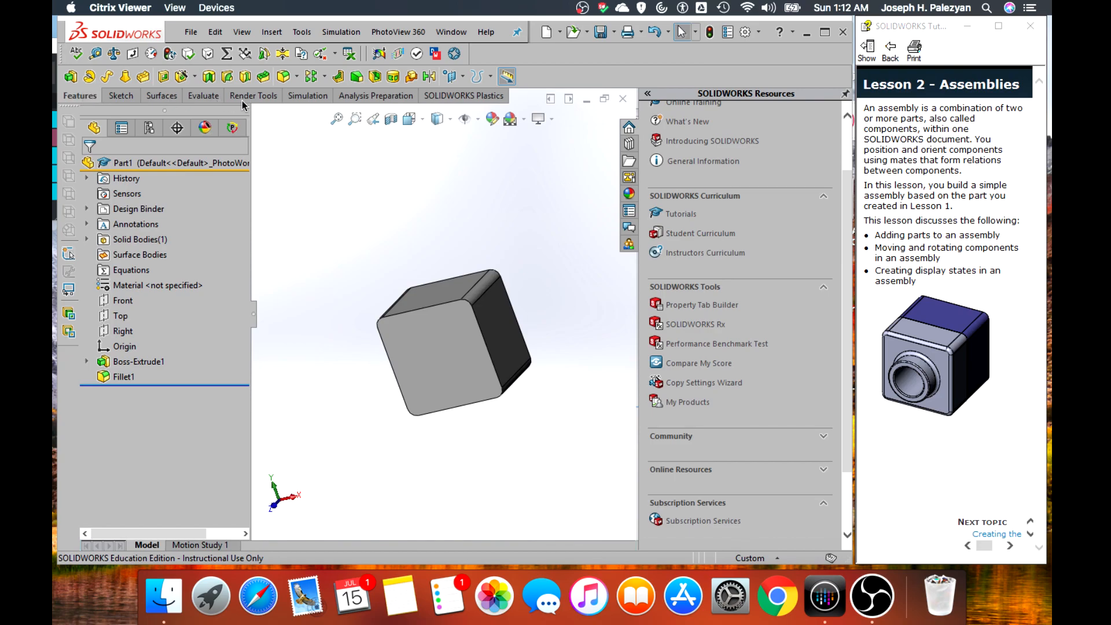
pyautogui.click(375, 77)
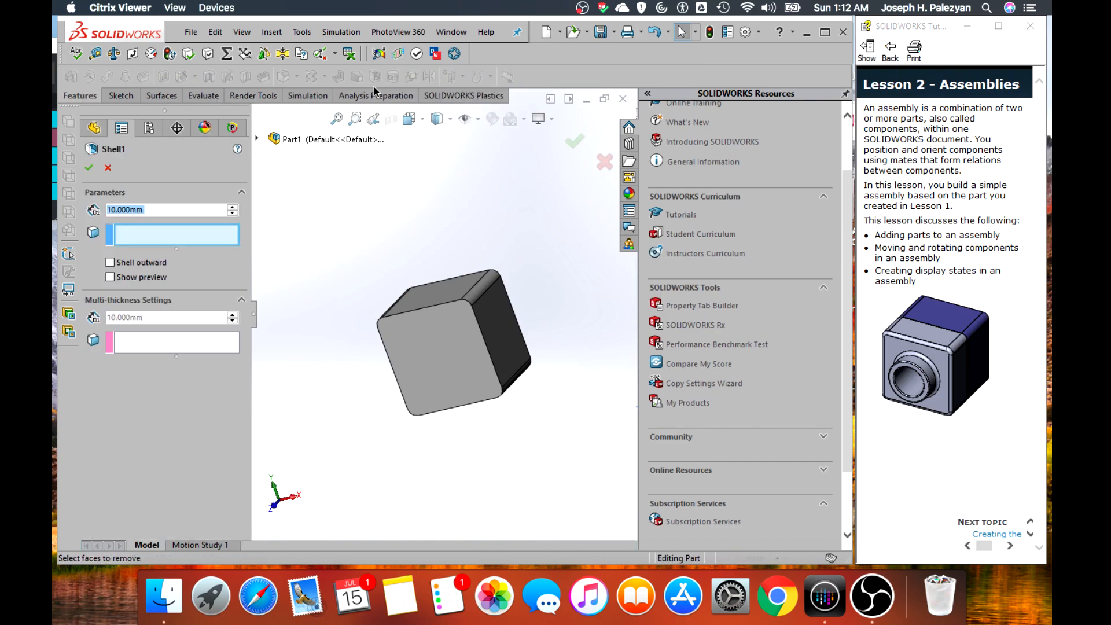
pyautogui.click(407, 345)
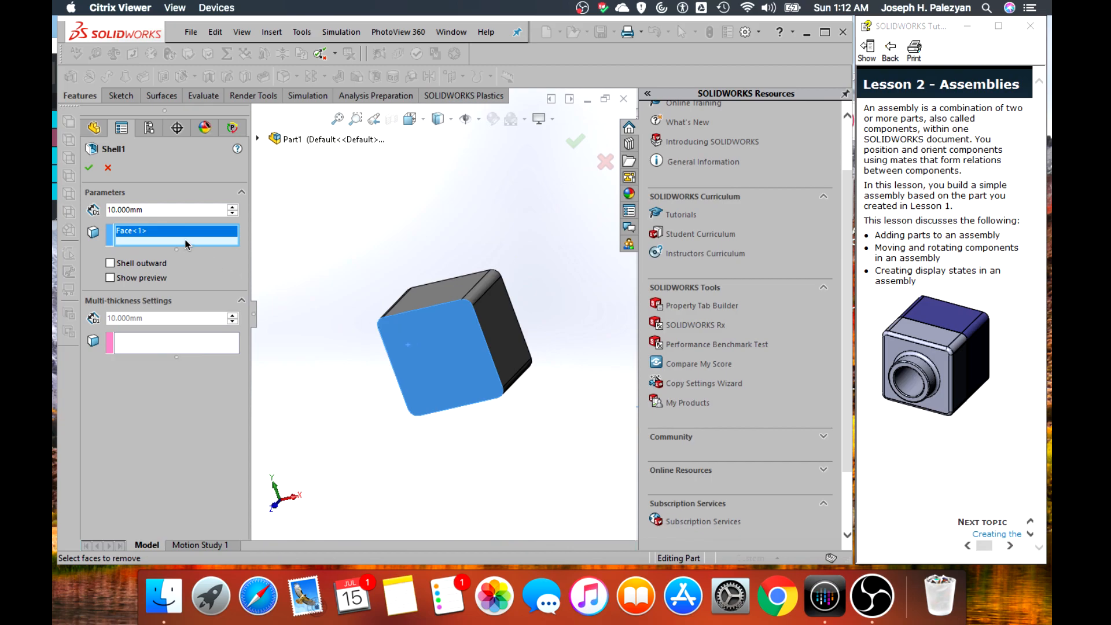
pyautogui.doubleClick(171, 210)
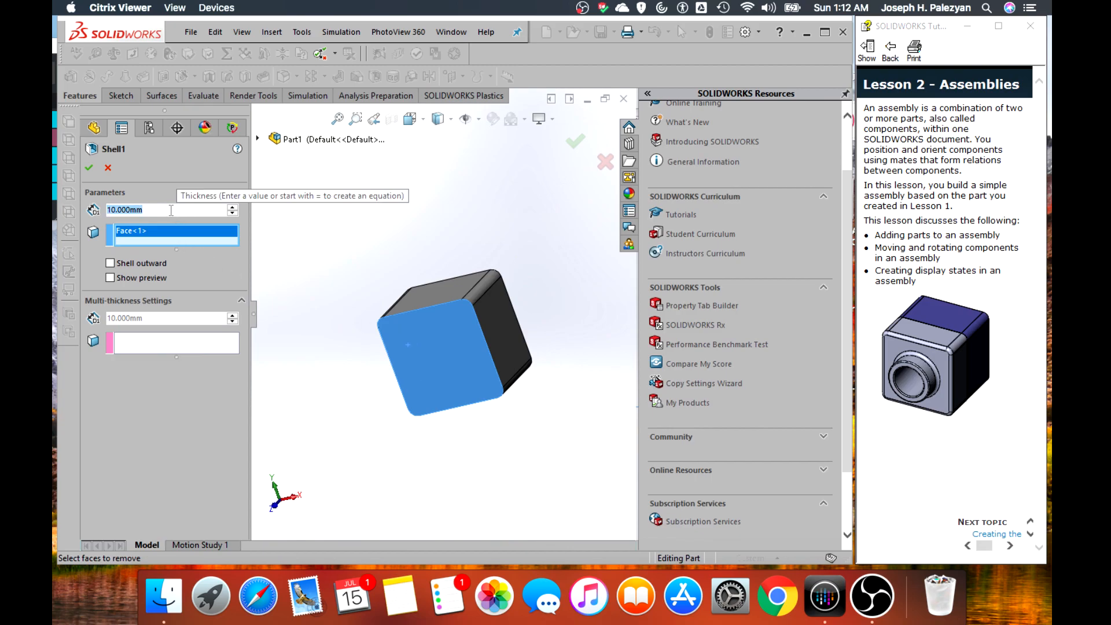
pyautogui.write('4')
pyautogui.press('Return')
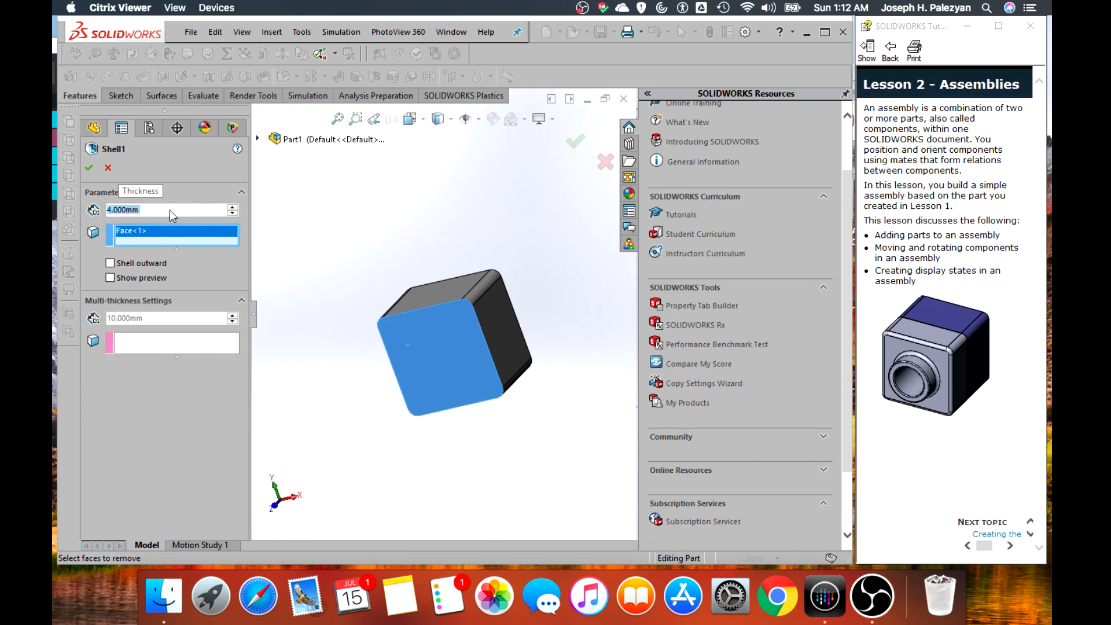
pyautogui.click(110, 278)
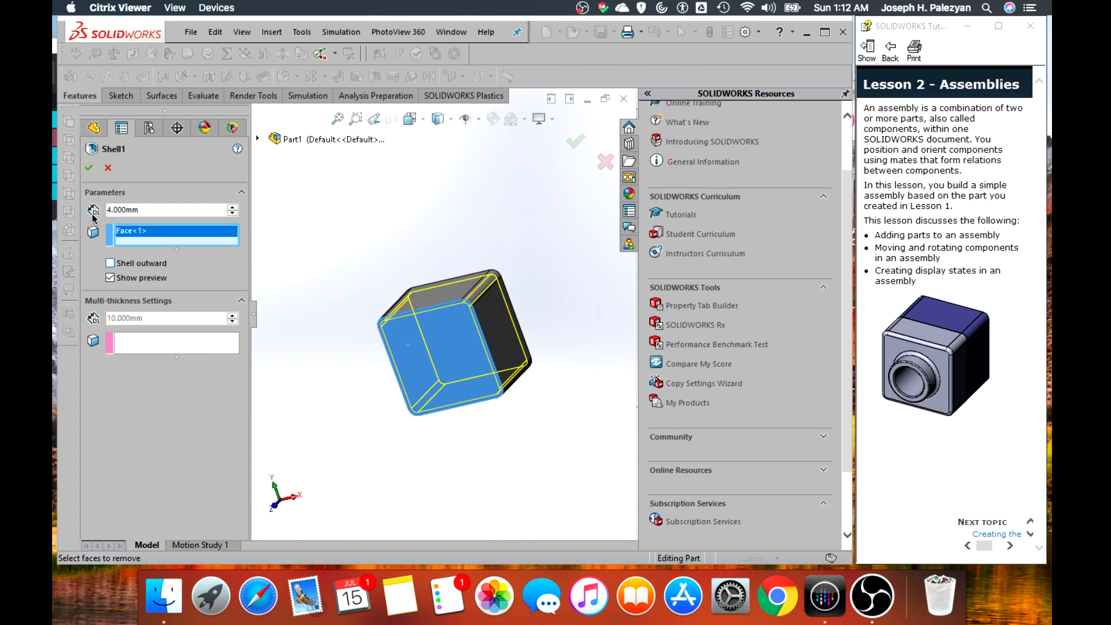
pyautogui.click(90, 171)
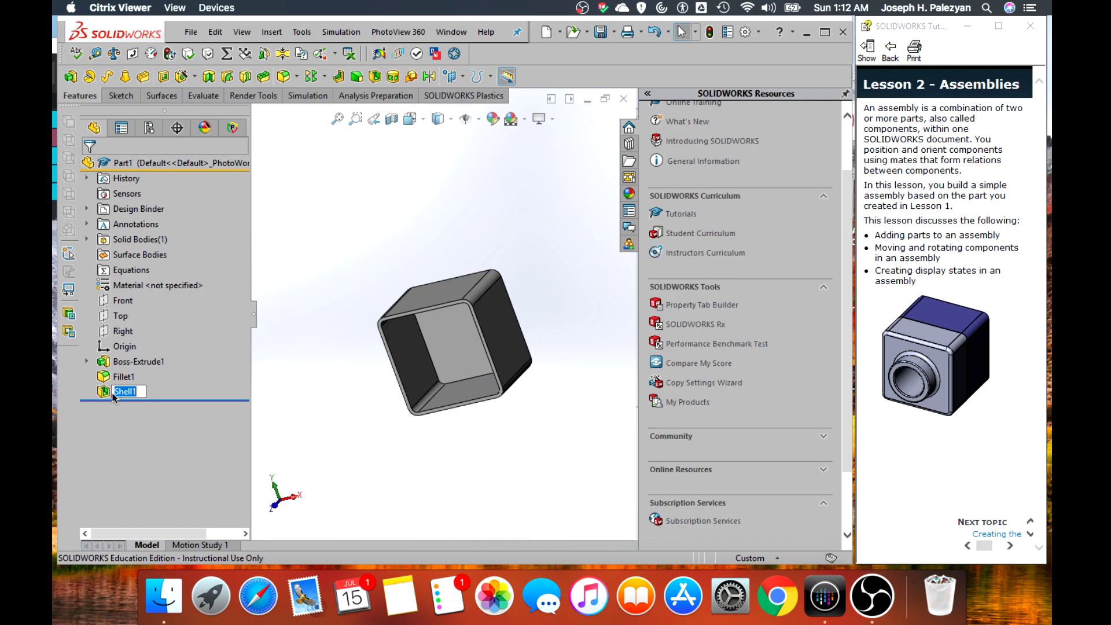
# Rename the shell feature to "pocket"
pyautogui.write('pocl')
pyautogui.write('ket')
pyautogui.press('Return')
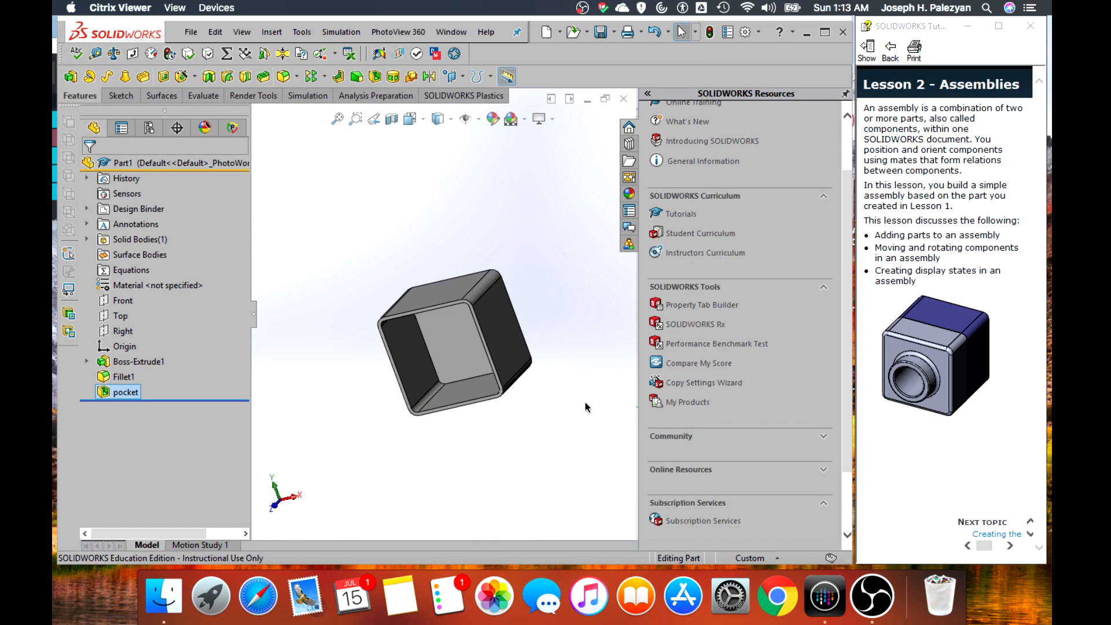
pyautogui.click(558, 402)
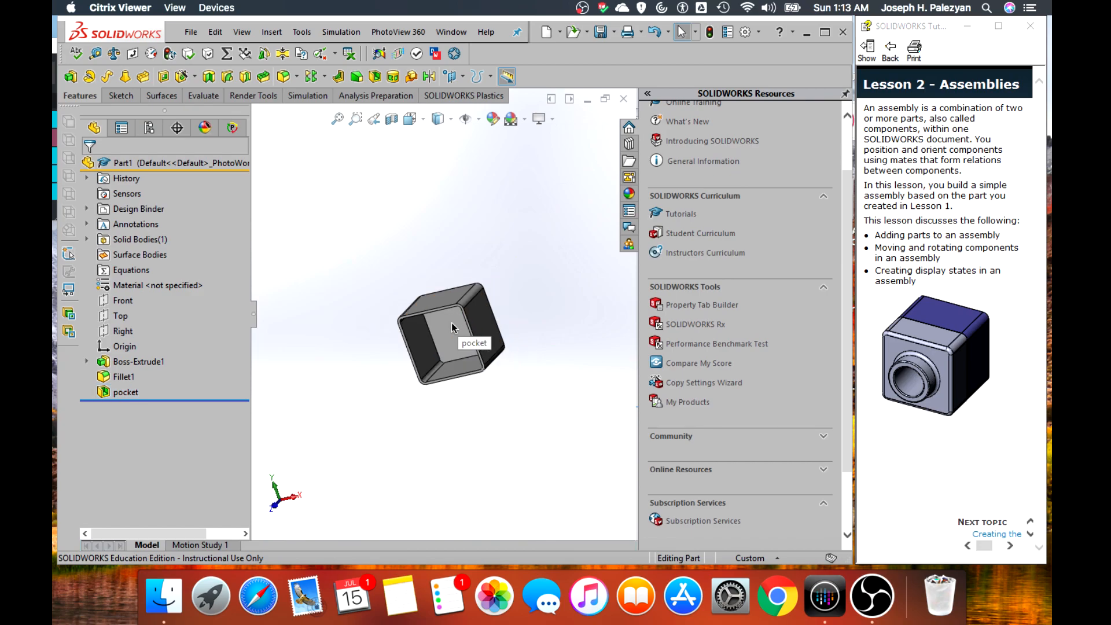
# Start a sketch on the thin front rim face of the shelled block and convert the rim's outer edges into sketch entities
pyautogui.scroll(-4, 450, 324)
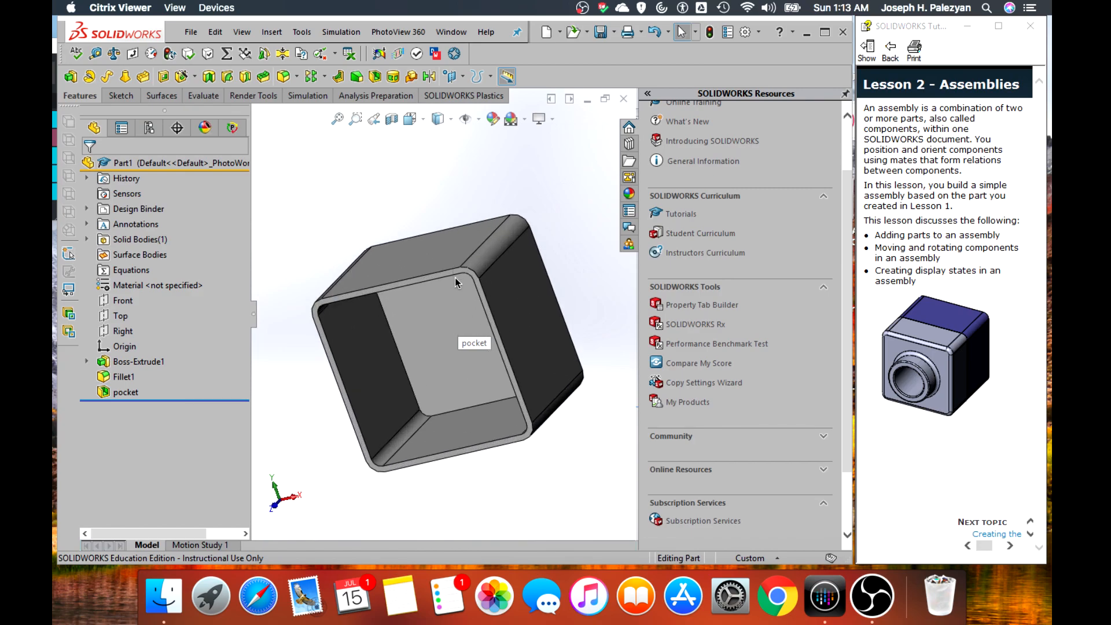
pyautogui.scroll(-5, 455, 277)
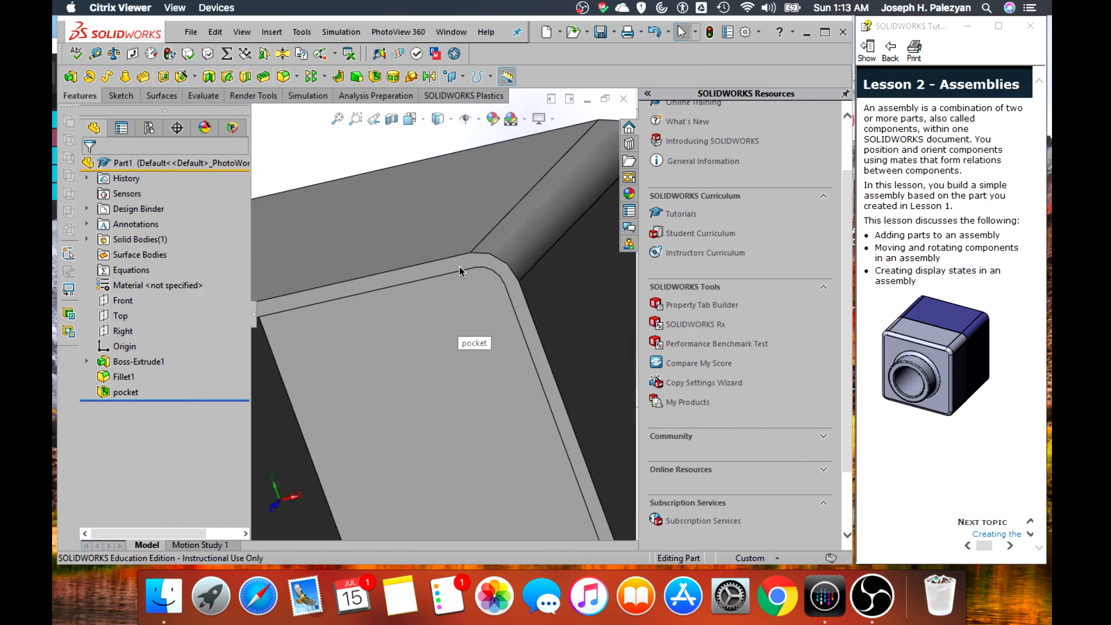
pyautogui.click(460, 266)
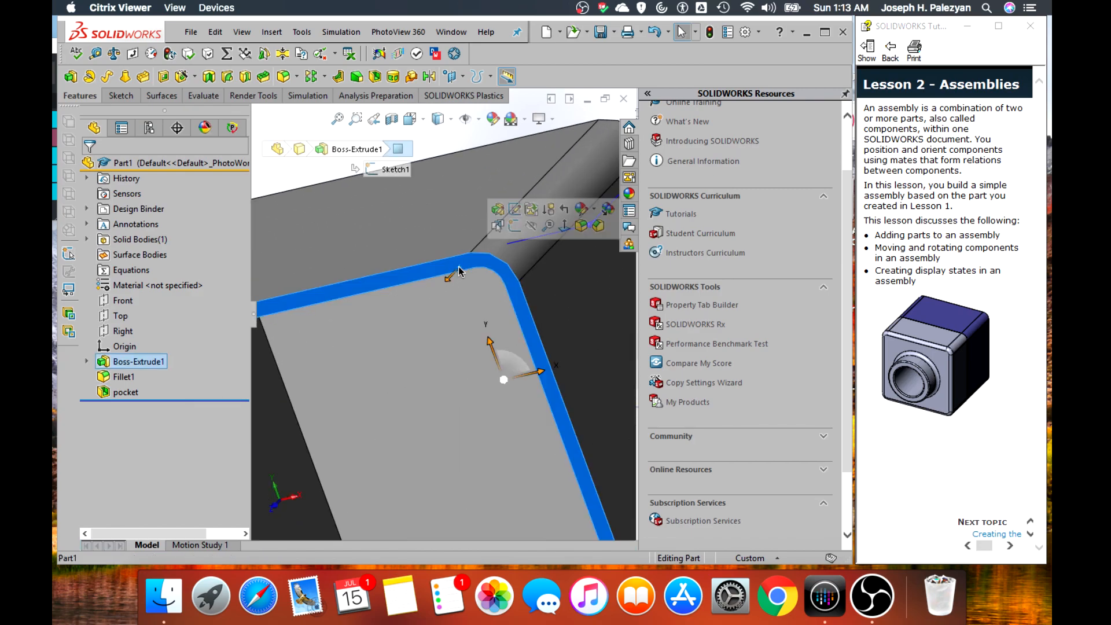
pyautogui.click(514, 226)
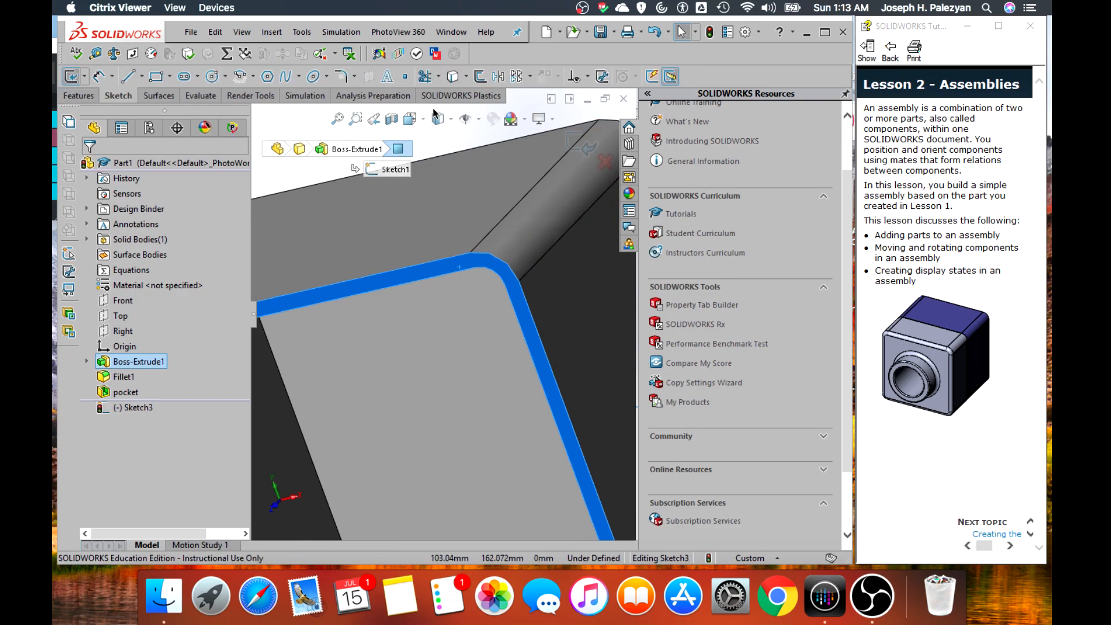
pyautogui.click(453, 77)
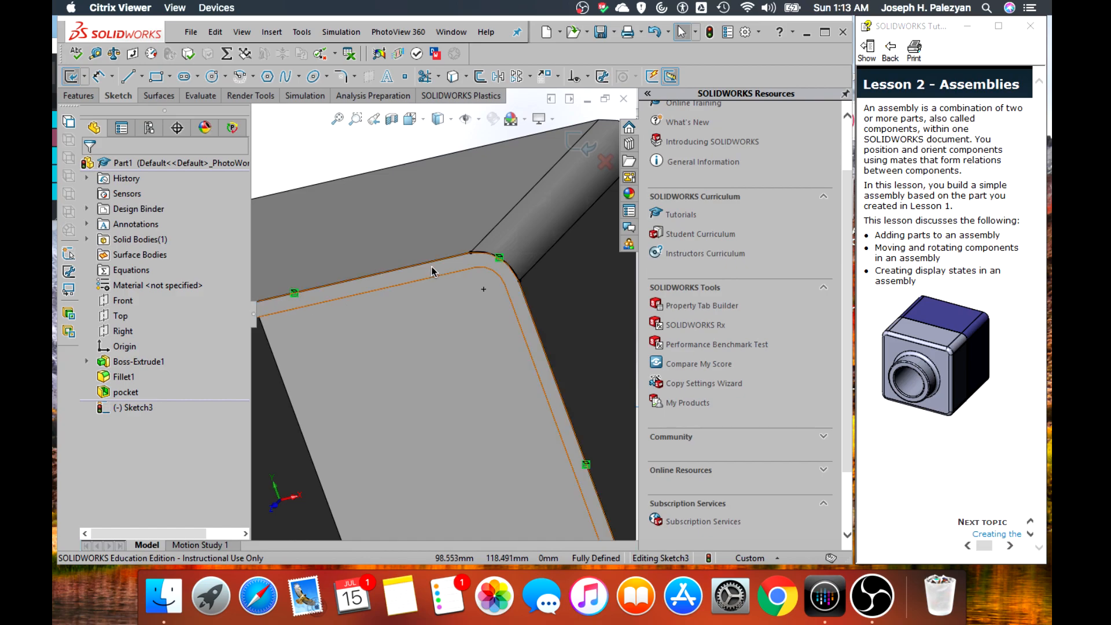
pyautogui.scroll(4, 435, 368)
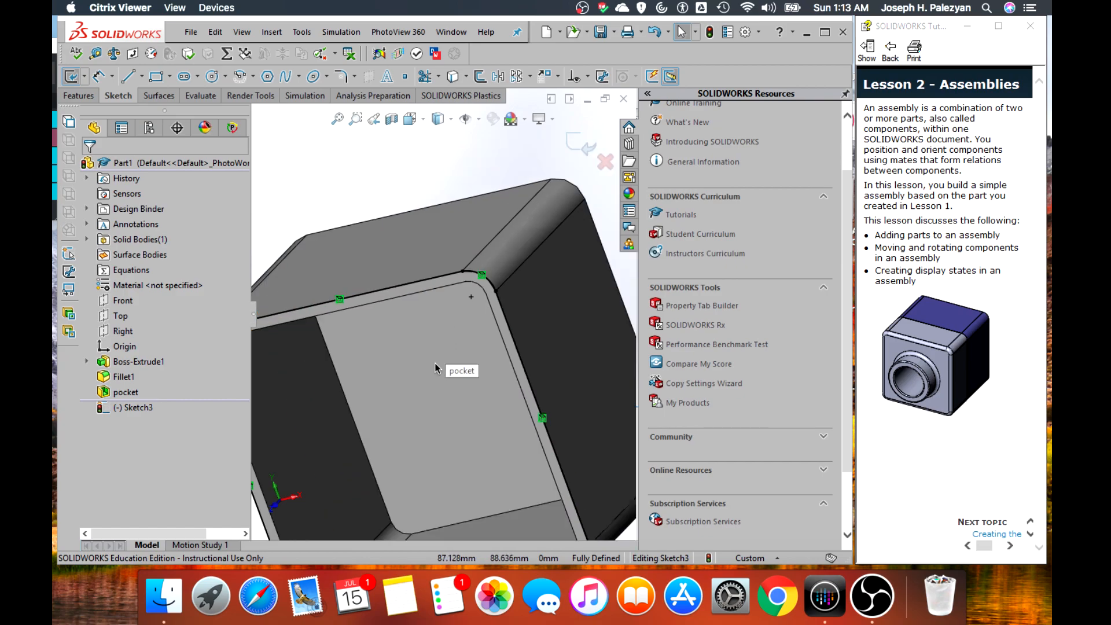
pyautogui.scroll(2, 436, 368)
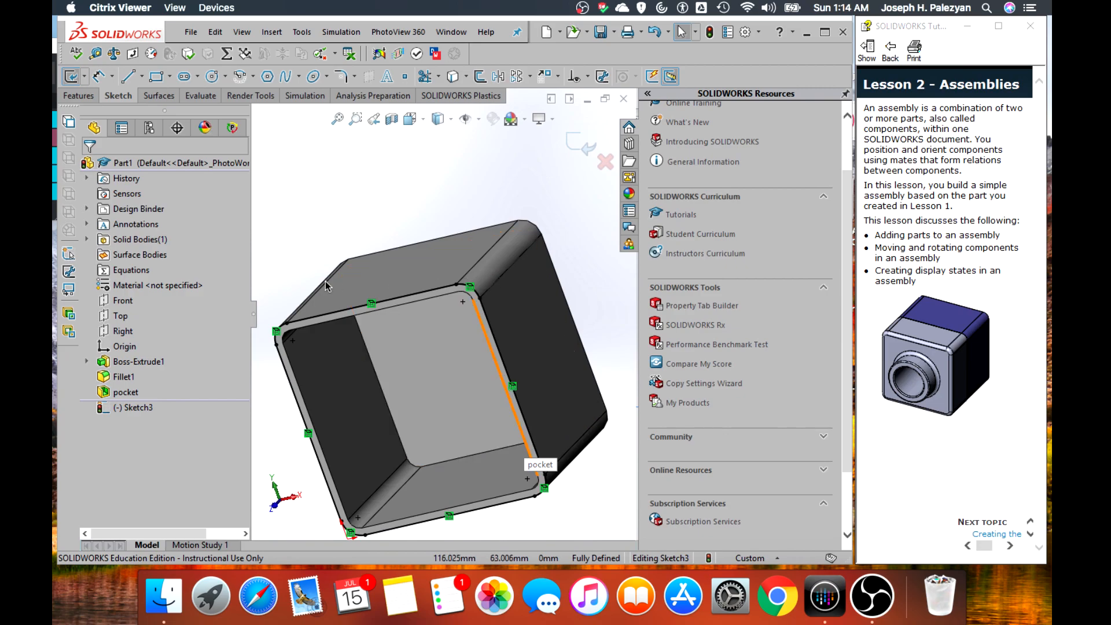
# Offset the converted outer outline inward by 2 mm along the whole chain, with the direction reversed and dimensions added
pyautogui.scroll(-2, 432, 311)
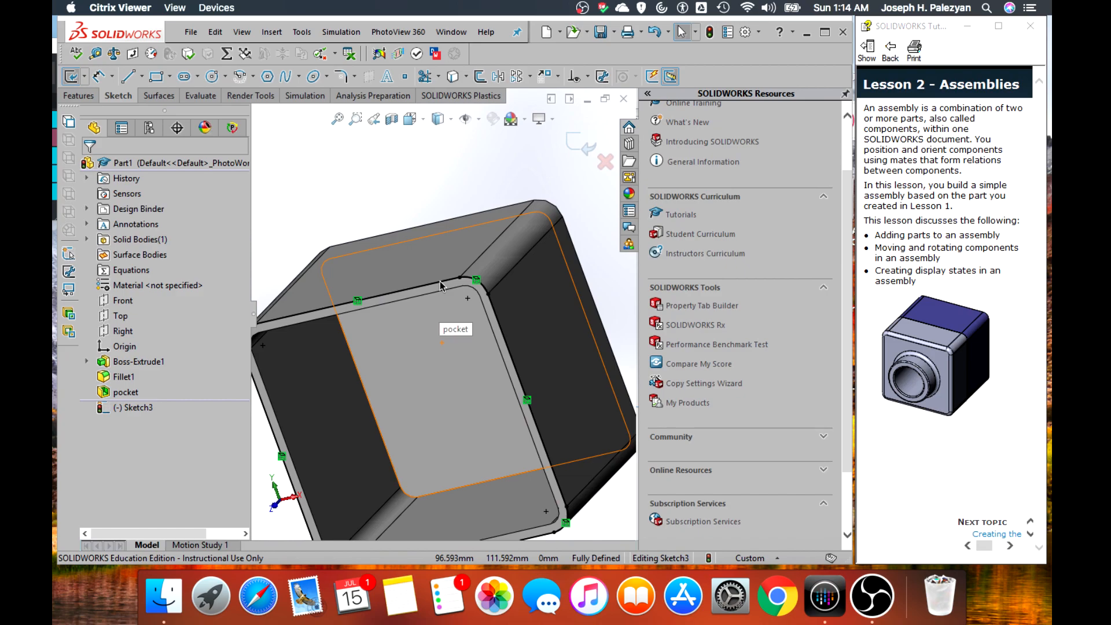
pyautogui.click(434, 287)
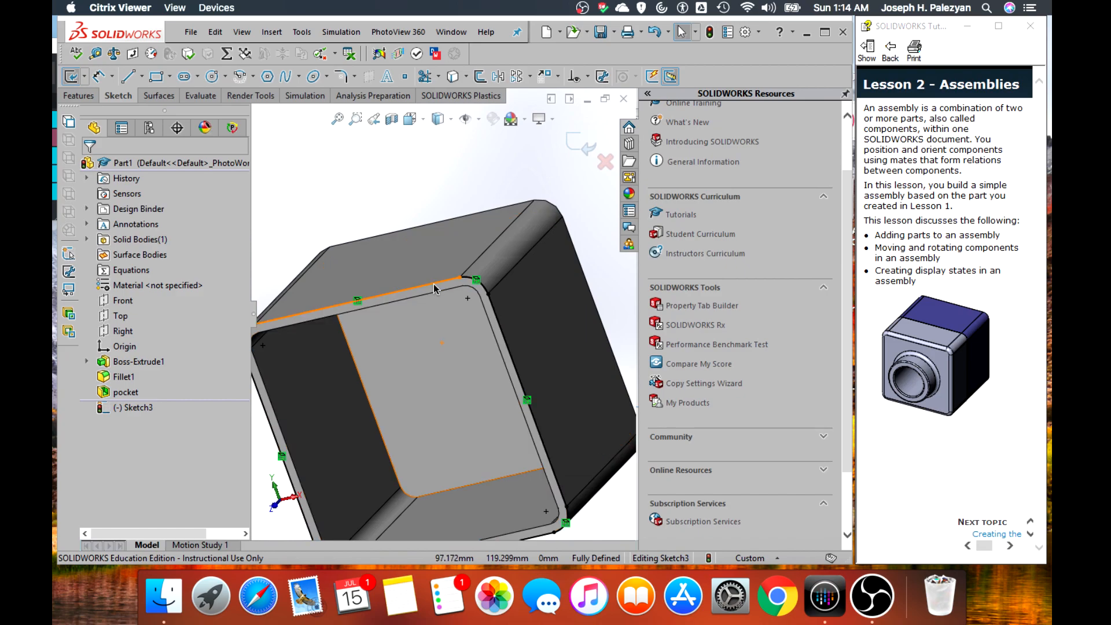
pyautogui.click(484, 78)
pyautogui.click(113, 239)
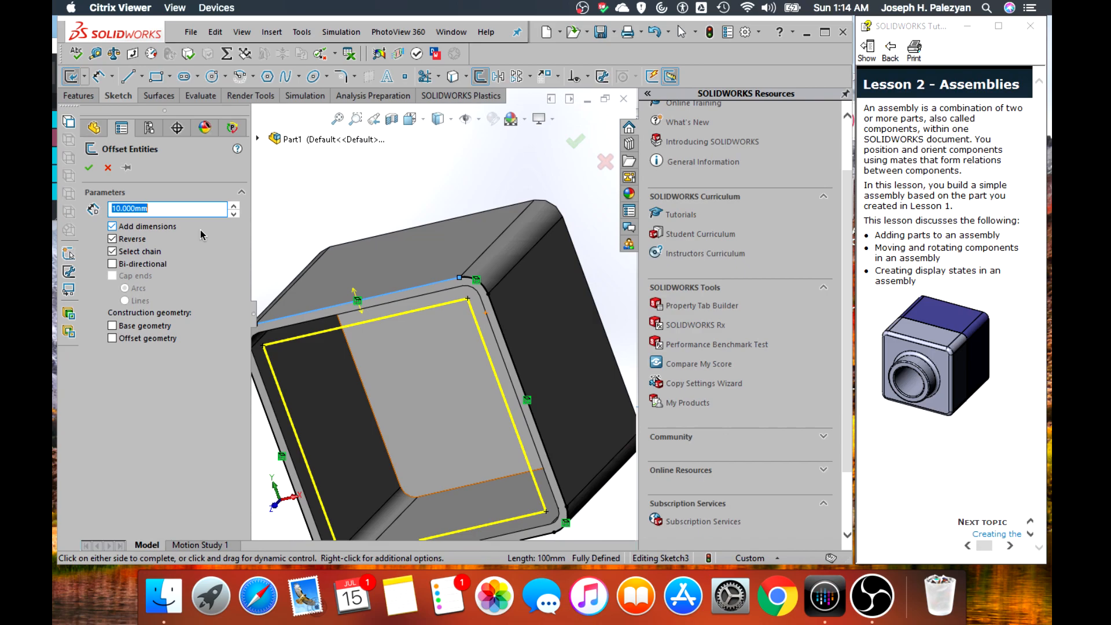
pyautogui.write('2')
pyautogui.press('Return')
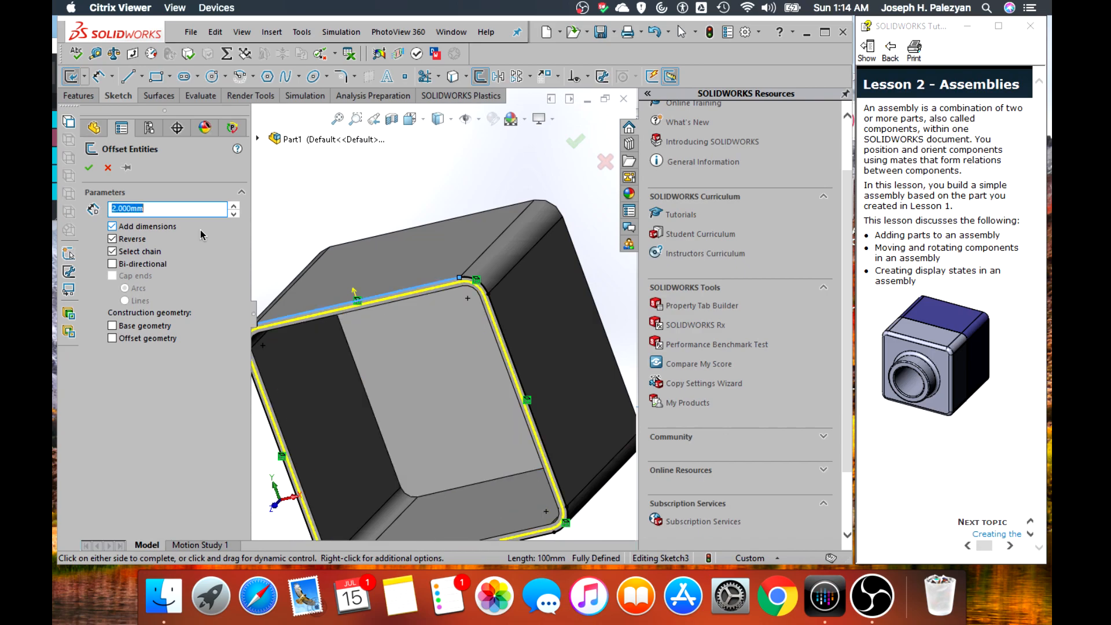
pyautogui.press('Return')
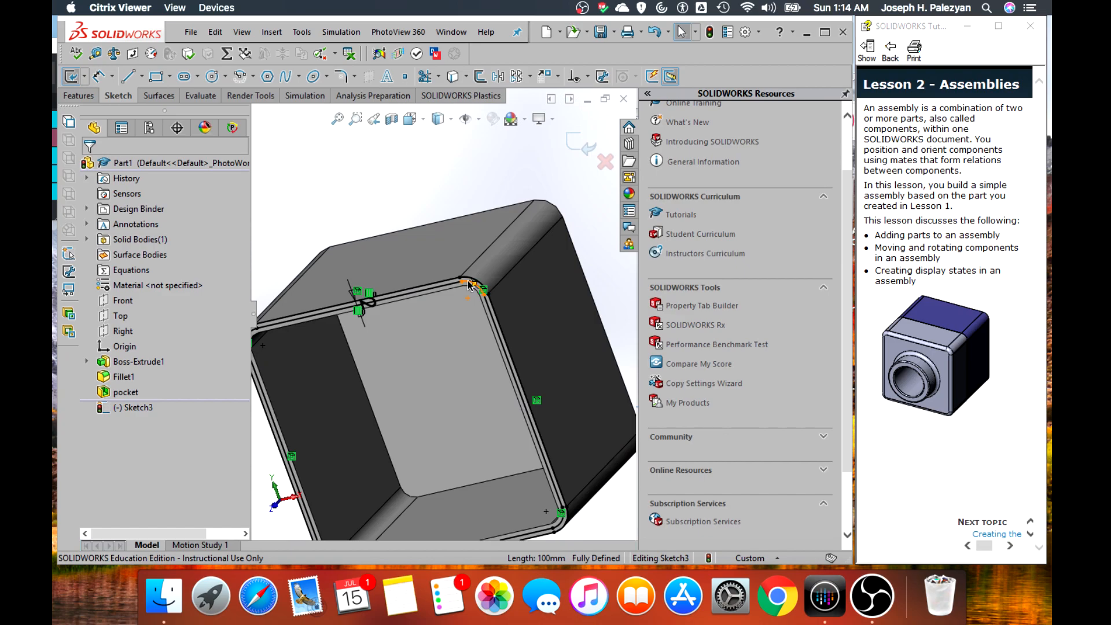
# Cut-extrude the ring between the two rim outlines to a blind depth of 20 mm, keeping the default feature name
pyautogui.scroll(2, 467, 284)
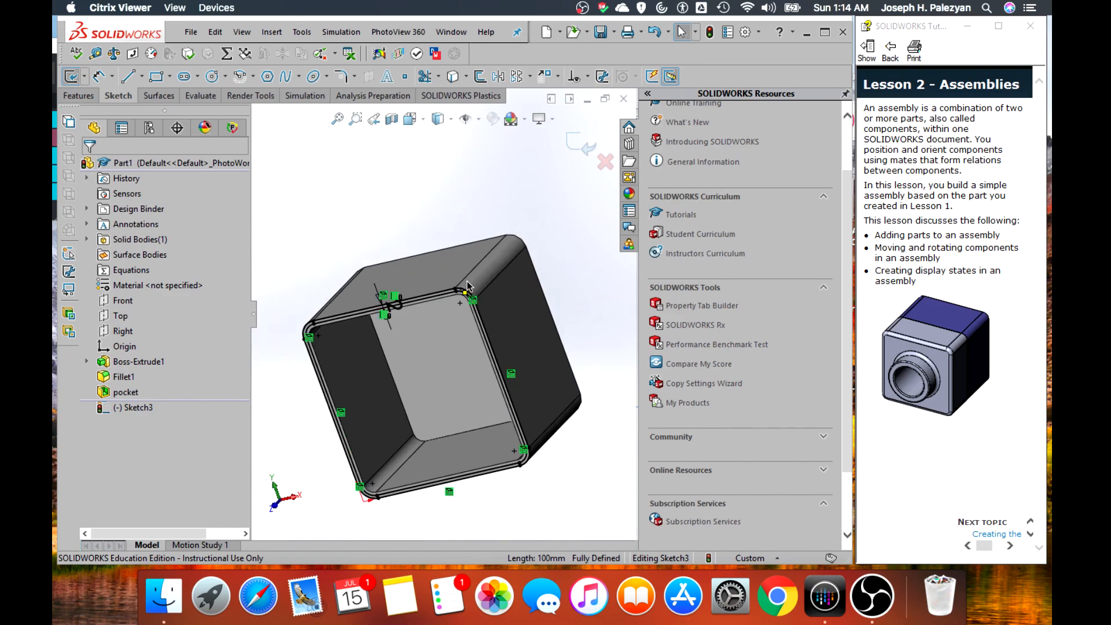
pyautogui.scroll(-5, 445, 312)
pyautogui.scroll(-1, 445, 314)
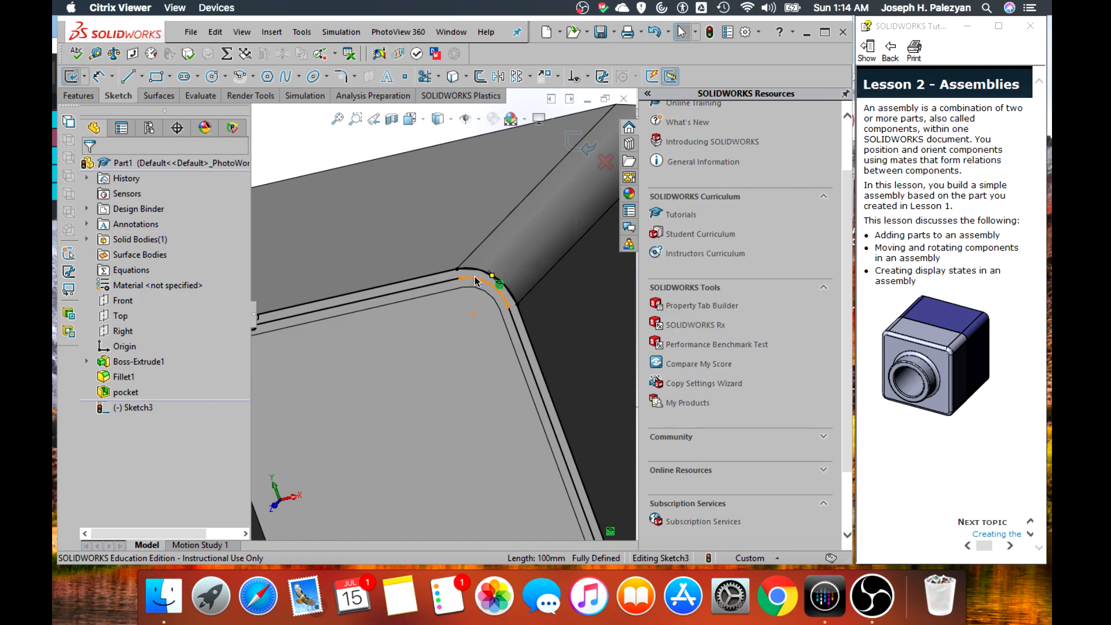
pyautogui.click(81, 97)
pyautogui.click(166, 80)
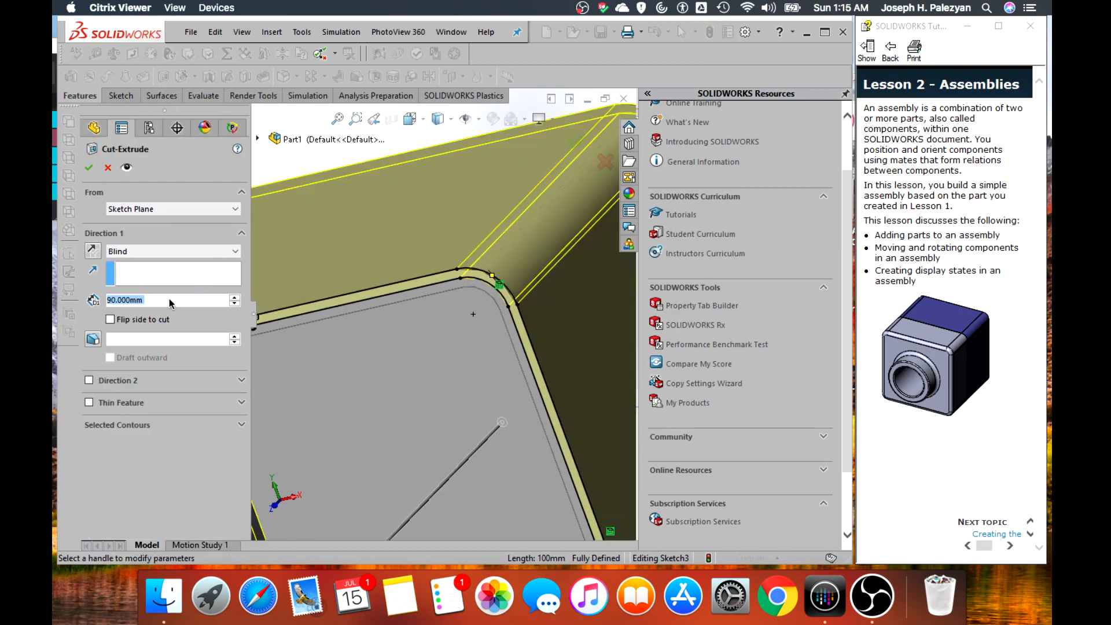
pyautogui.write('9')
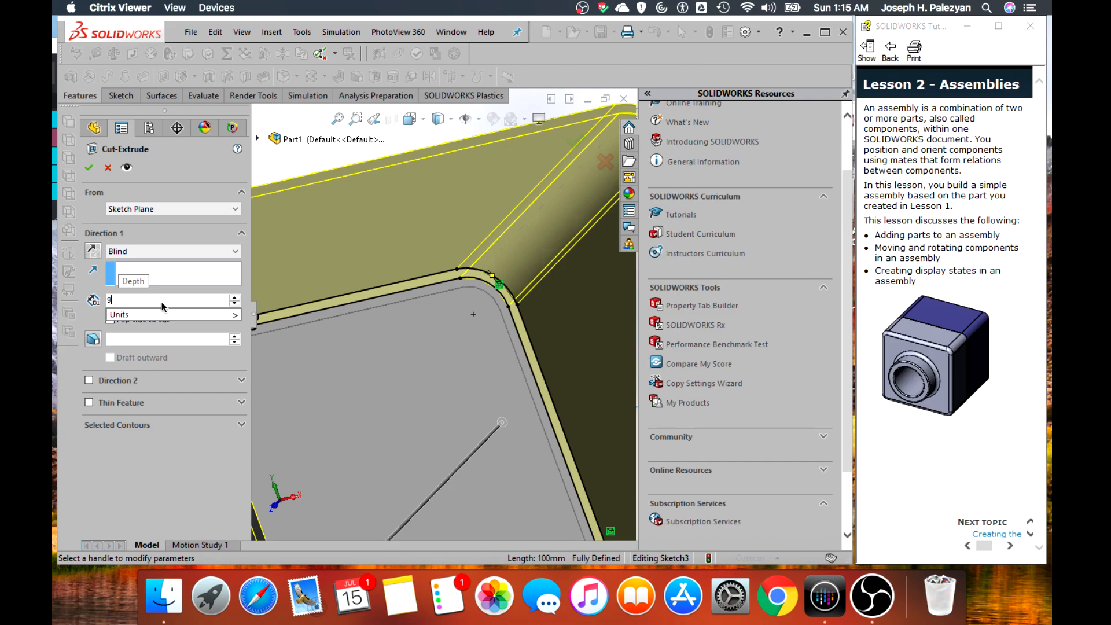
pyautogui.press('BackSpace')
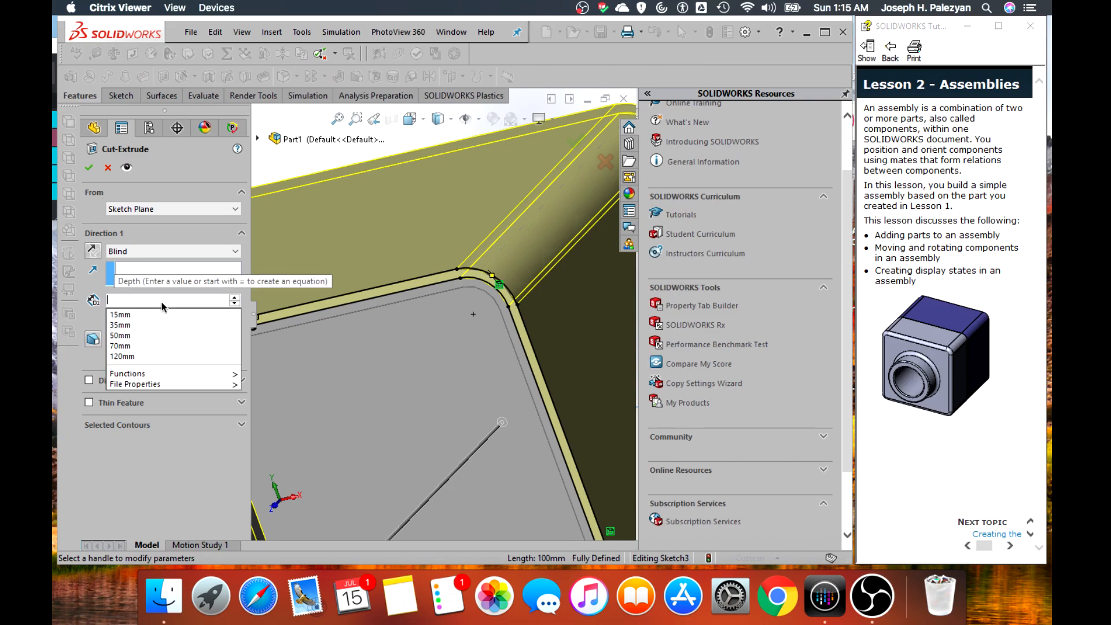
pyautogui.write('20')
pyautogui.press('Return')
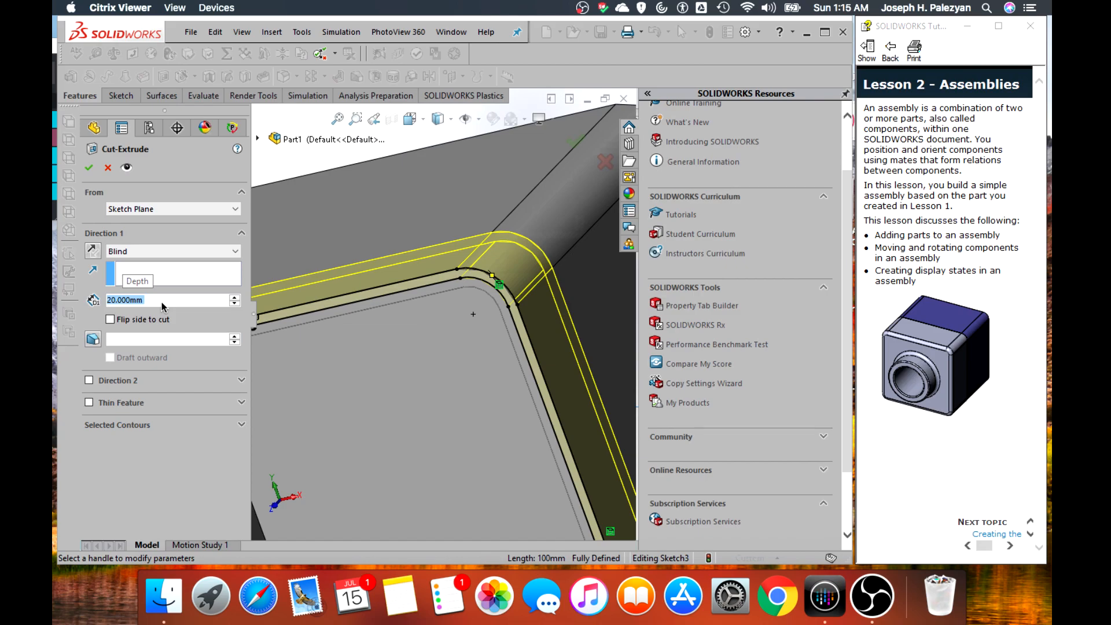
pyautogui.click(89, 167)
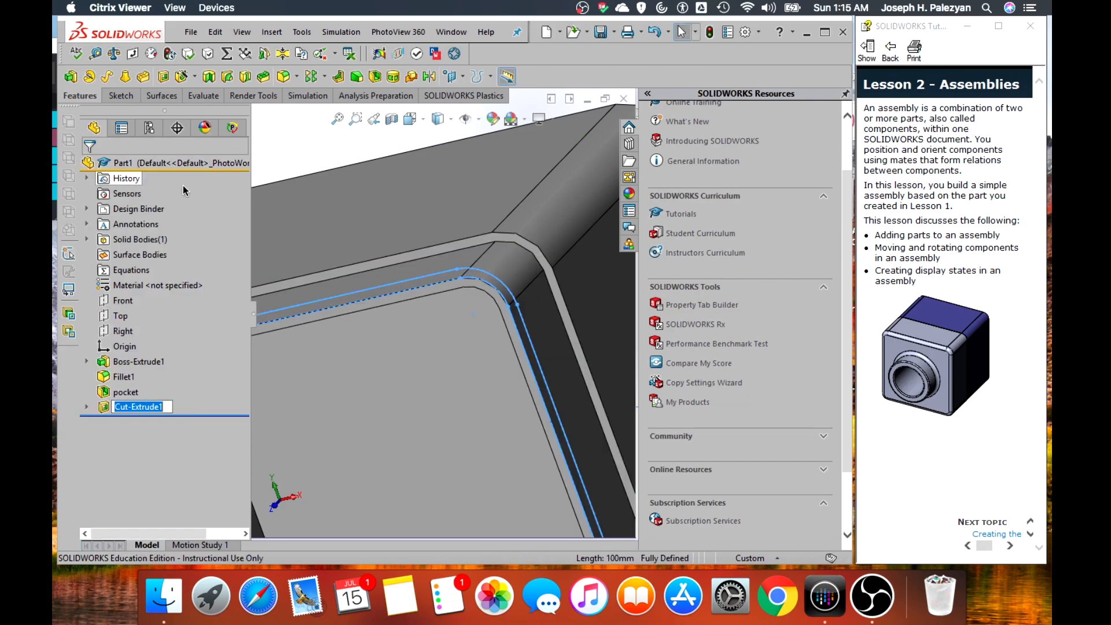
pyautogui.click(387, 150)
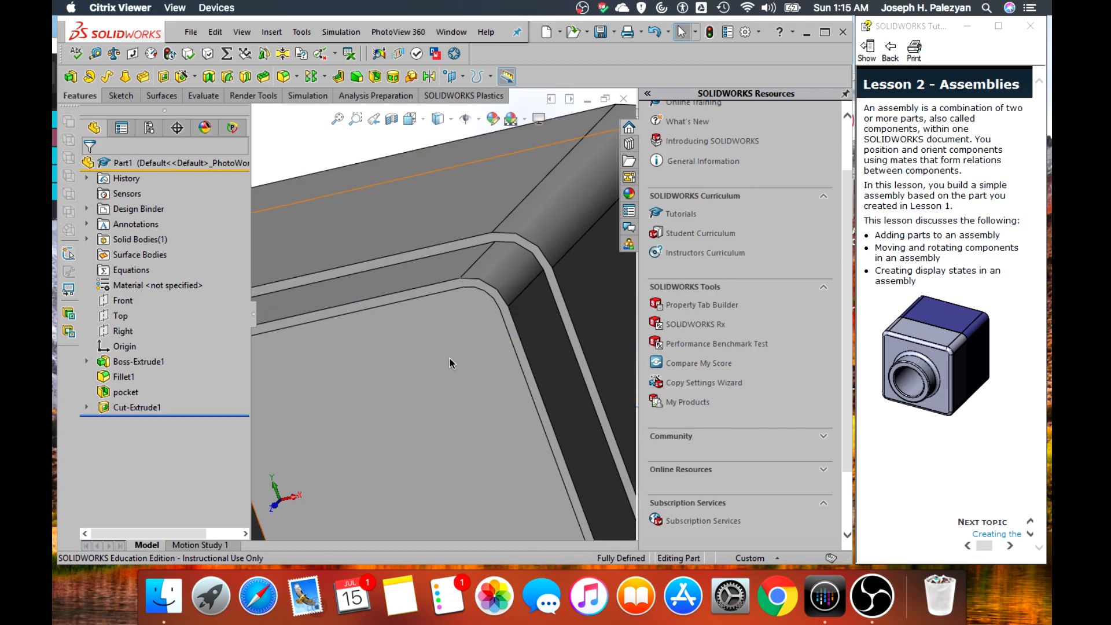
# Apply a medium violet-blue colour from the standard swatches to the entire part
pyautogui.scroll(3, 473, 420)
pyautogui.scroll(7, 473, 420)
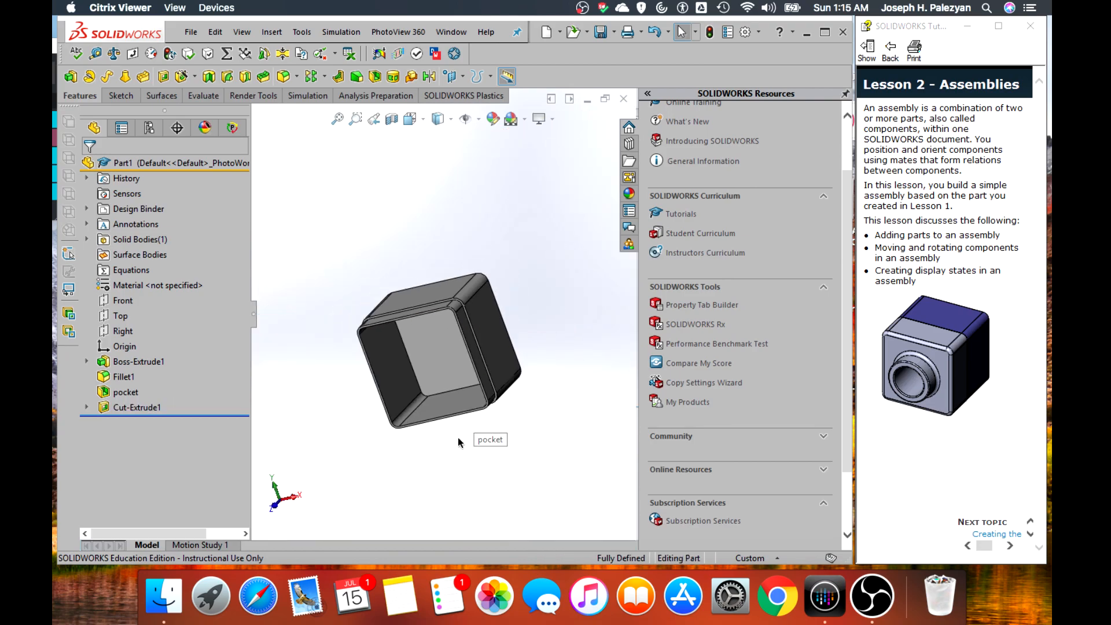
pyautogui.scroll(-4, 456, 435)
pyautogui.scroll(-2, 455, 438)
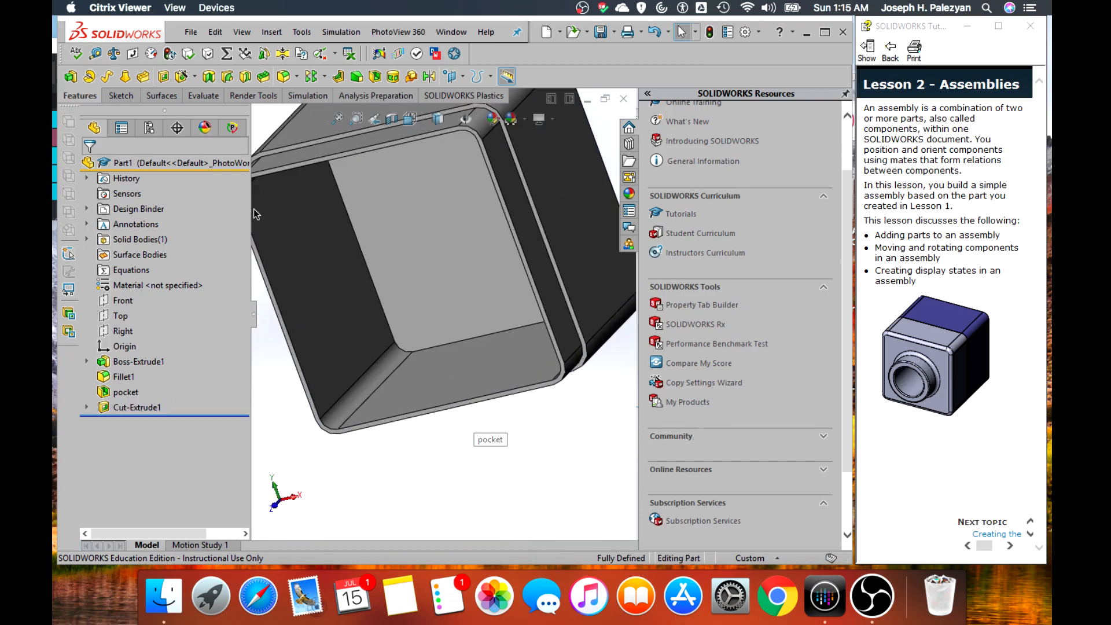
pyautogui.rightClick(159, 163)
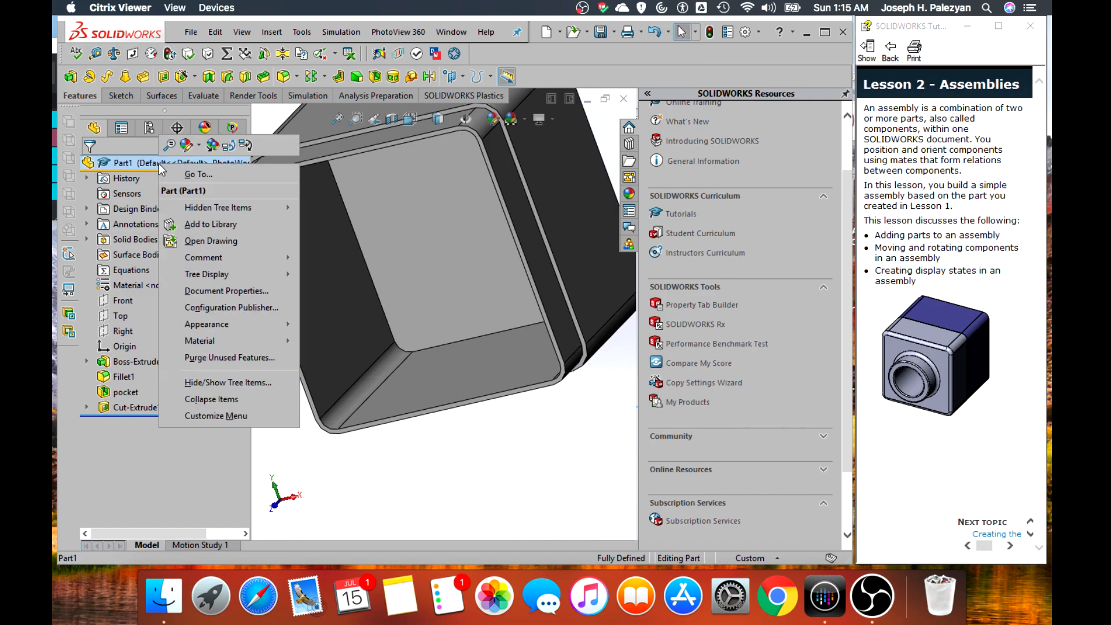
pyautogui.click(185, 146)
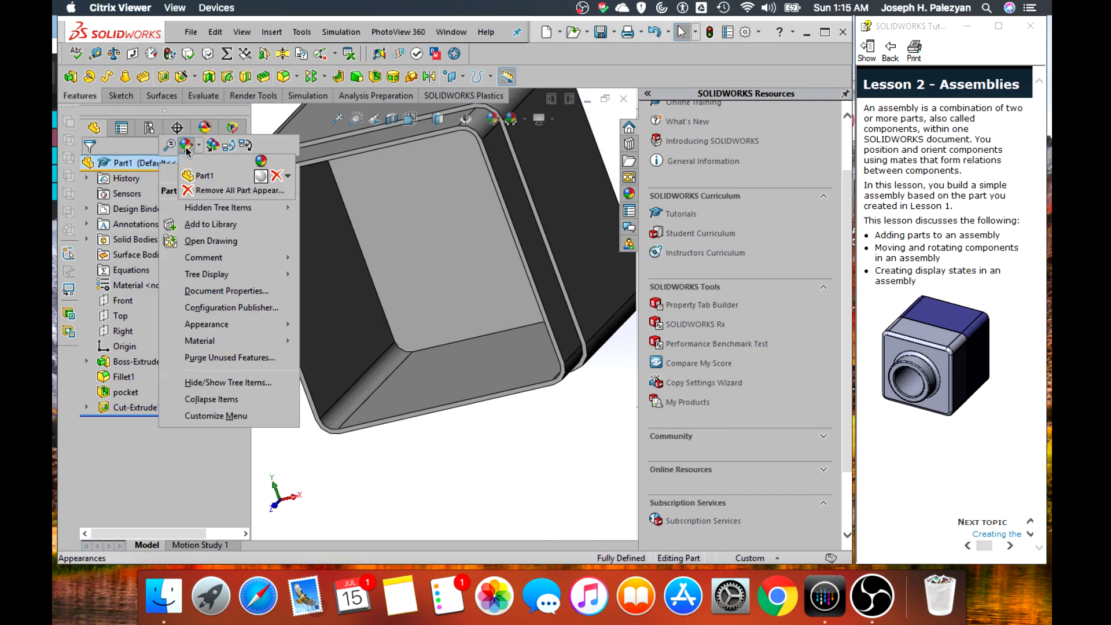
pyautogui.click(203, 174)
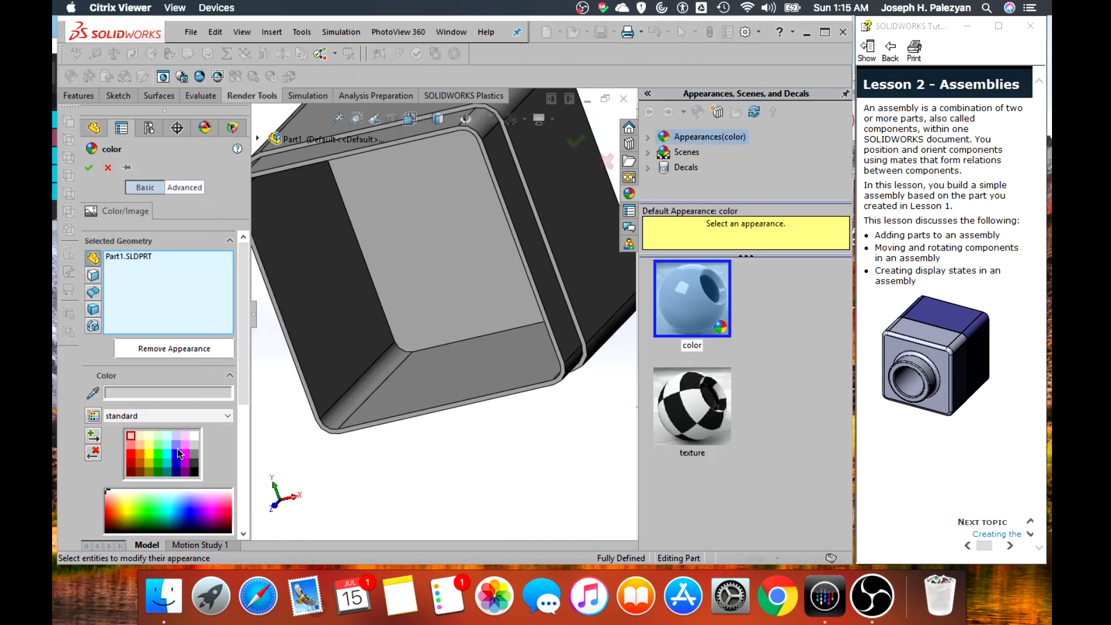
pyautogui.click(176, 450)
pyautogui.scroll(5, 414, 360)
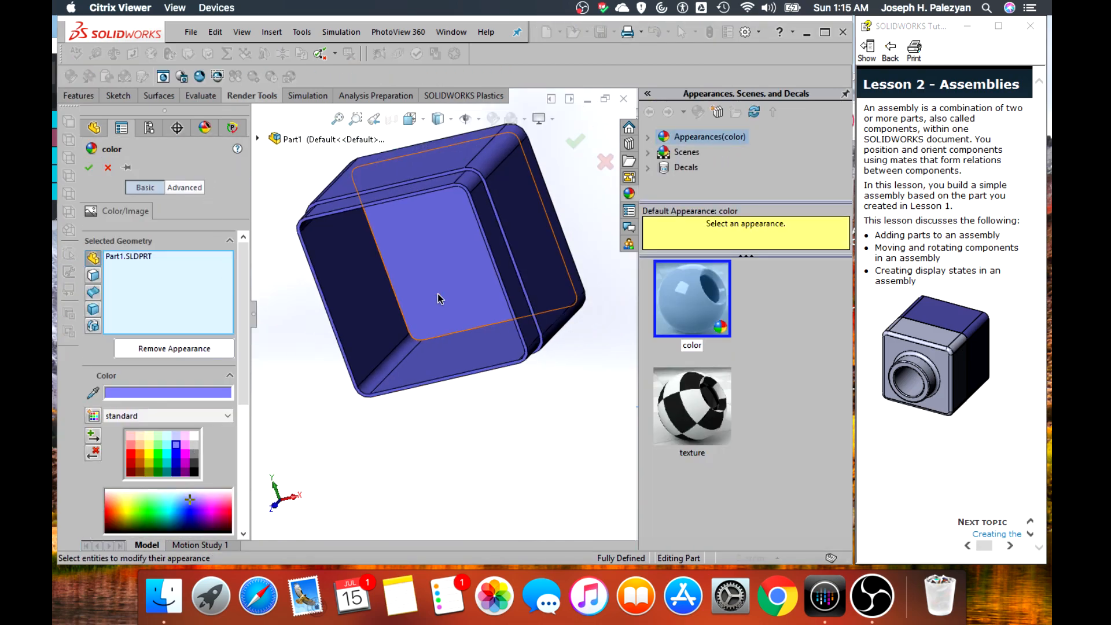
pyautogui.scroll(-3, 449, 273)
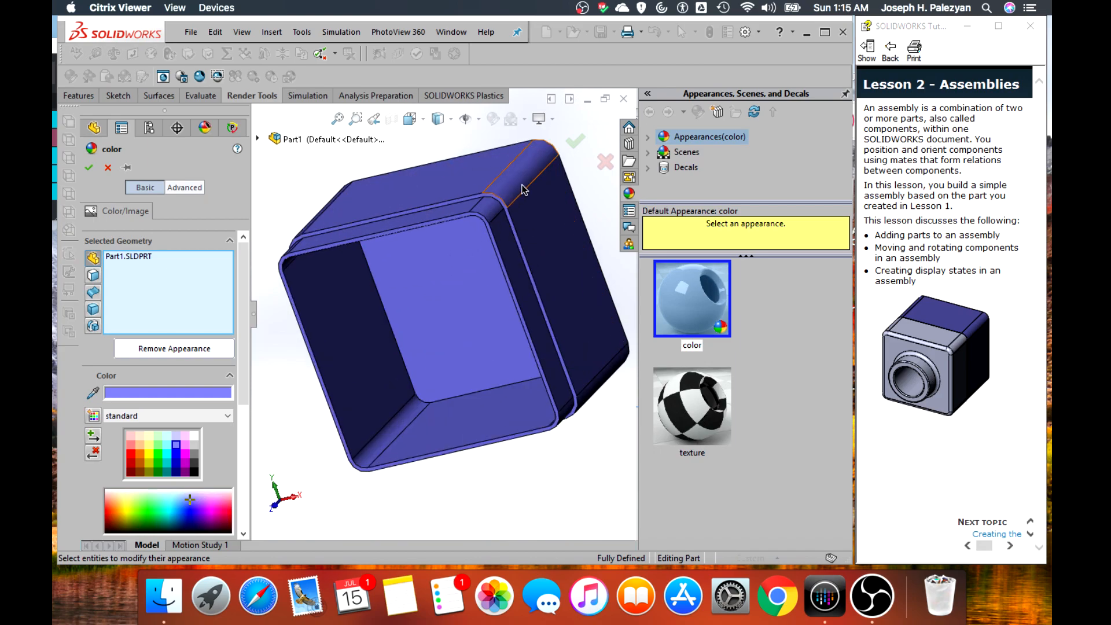
pyautogui.click(571, 141)
pyautogui.scroll(4, 596, 237)
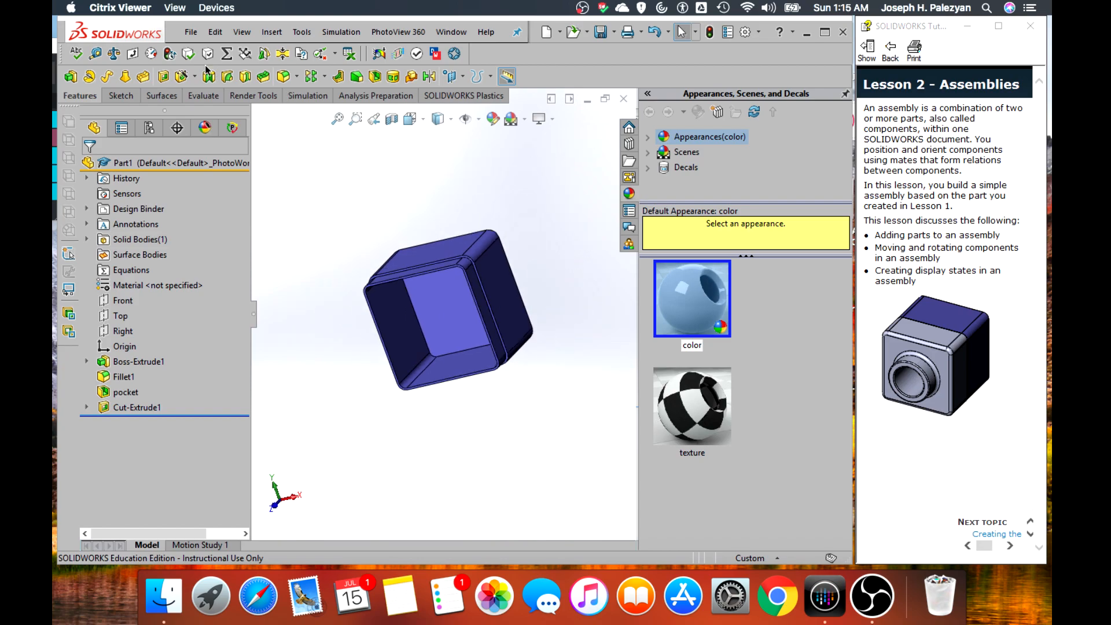
# Save the part as Ep2Base in the Parts folder of Solidworks Discovery, replacing the existing file
pyautogui.click(191, 31)
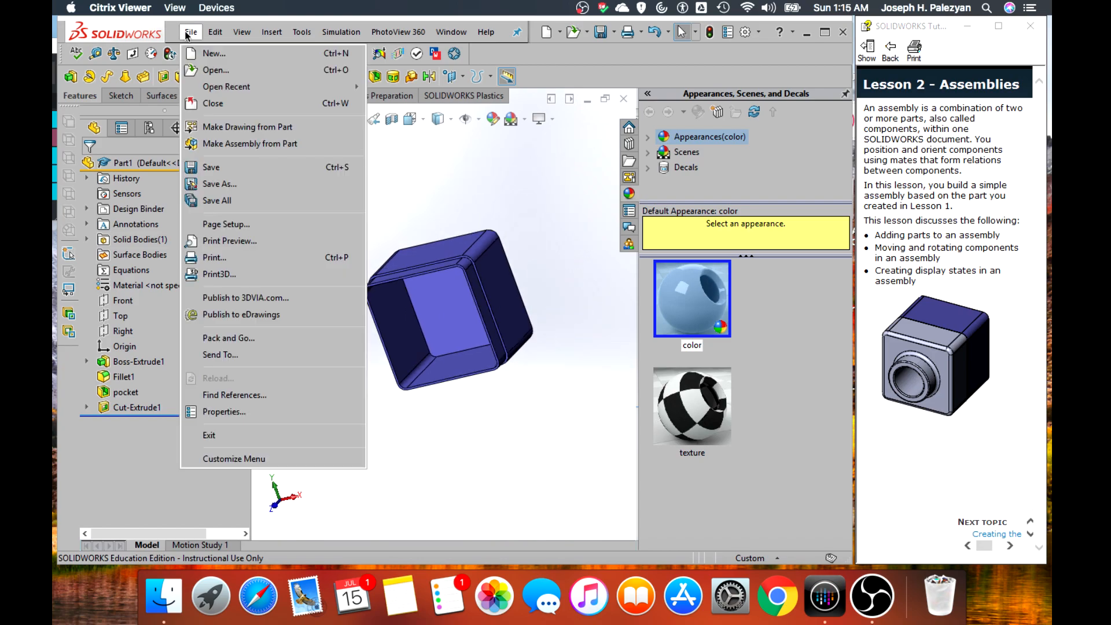
pyautogui.click(228, 183)
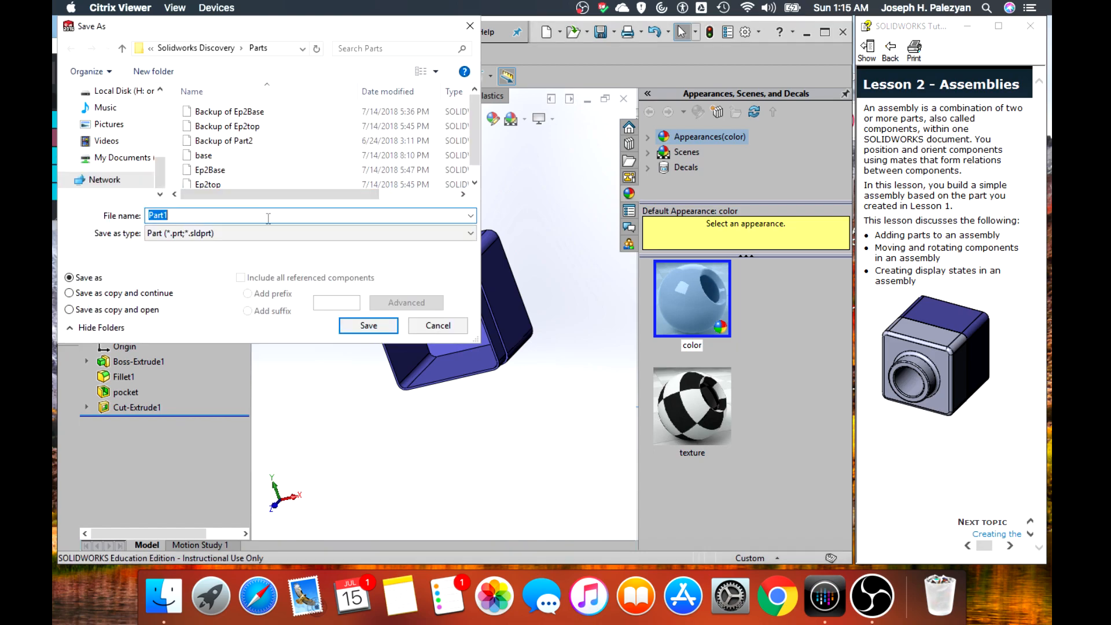
pyautogui.click(121, 90)
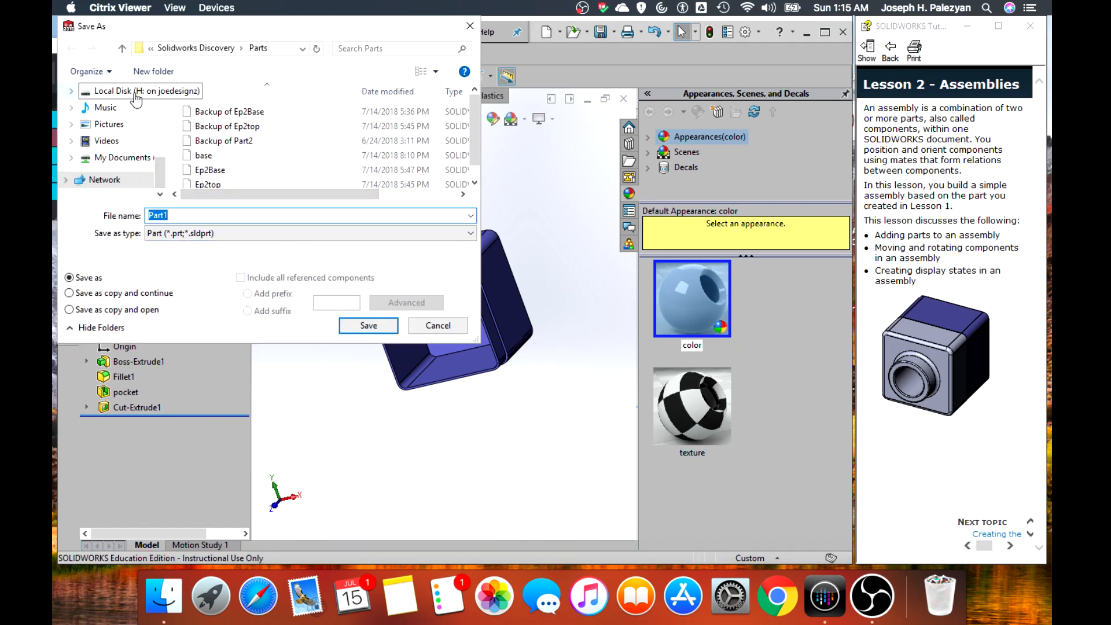
pyautogui.click(203, 126)
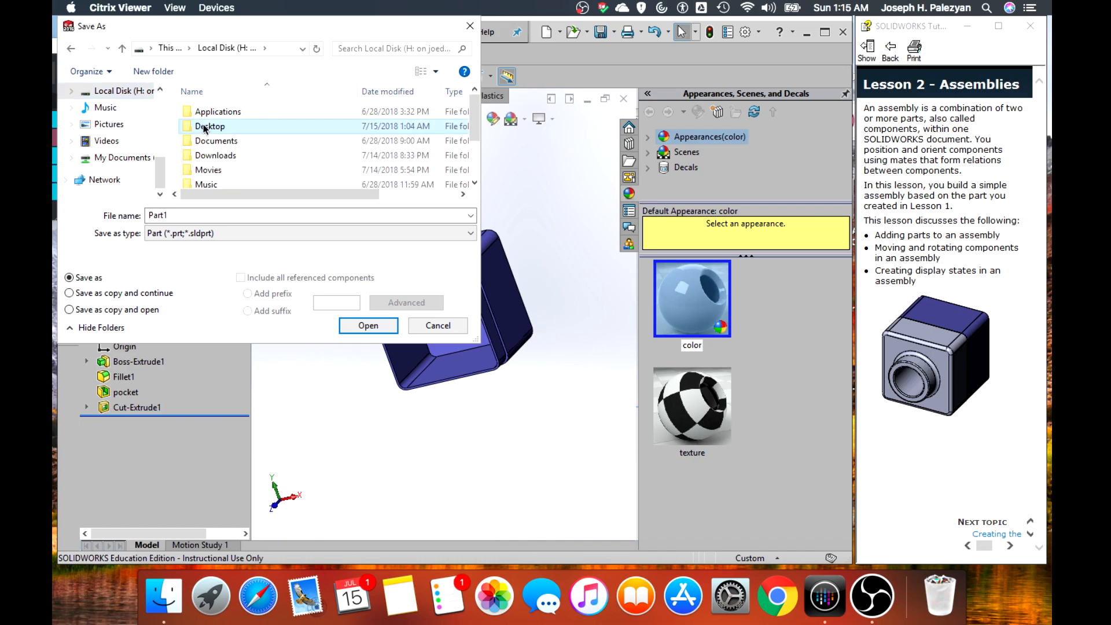
pyautogui.doubleClick(203, 126)
pyautogui.doubleClick(216, 127)
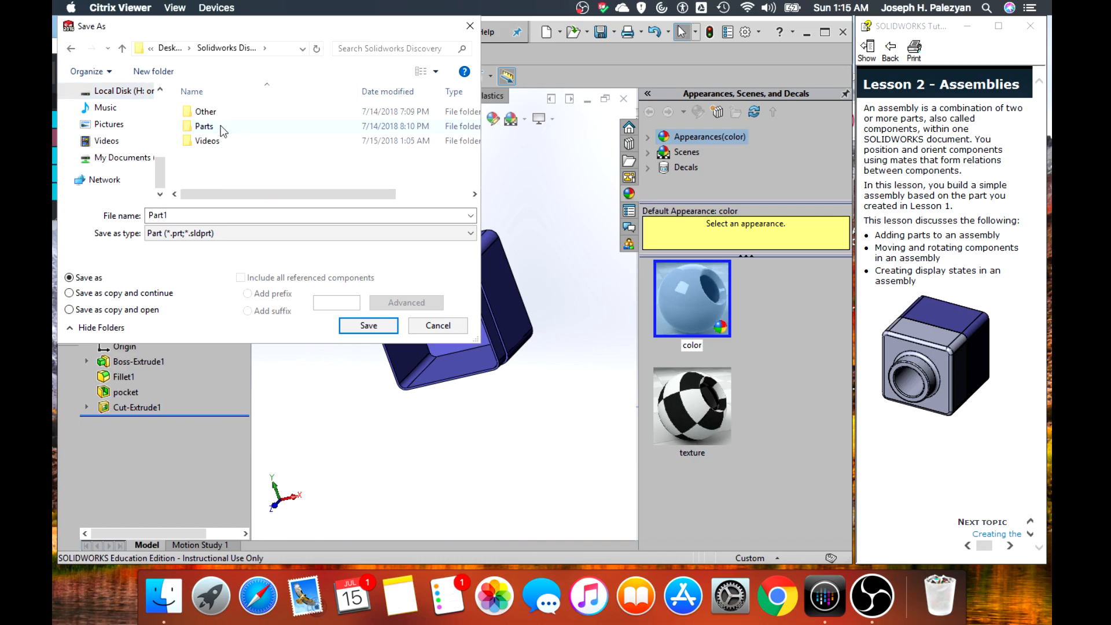
pyautogui.doubleClick(225, 142)
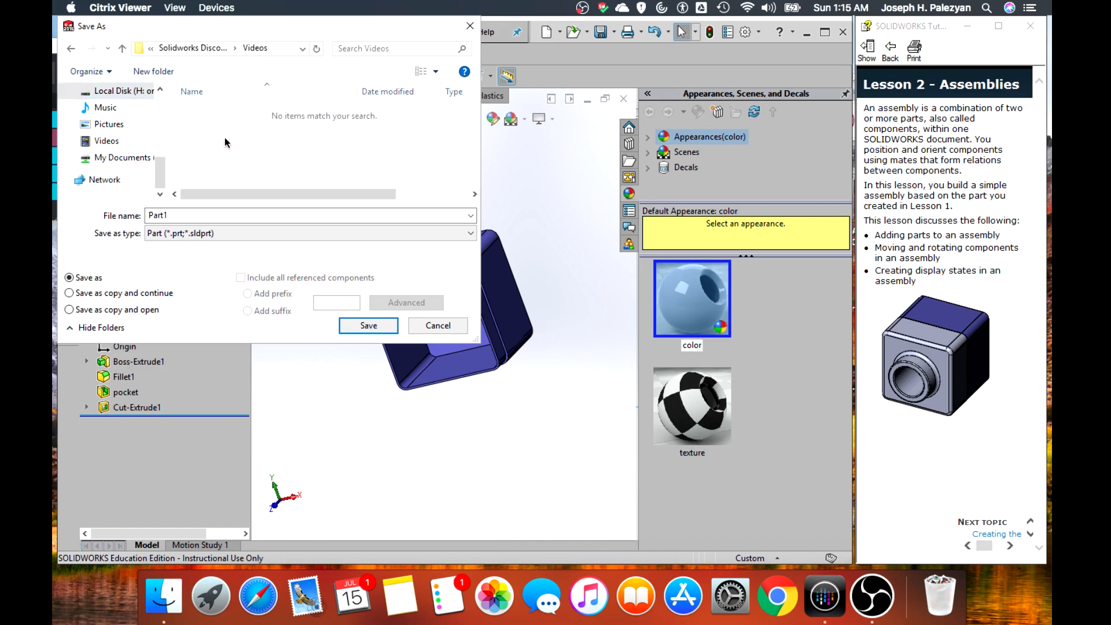
pyautogui.click(72, 50)
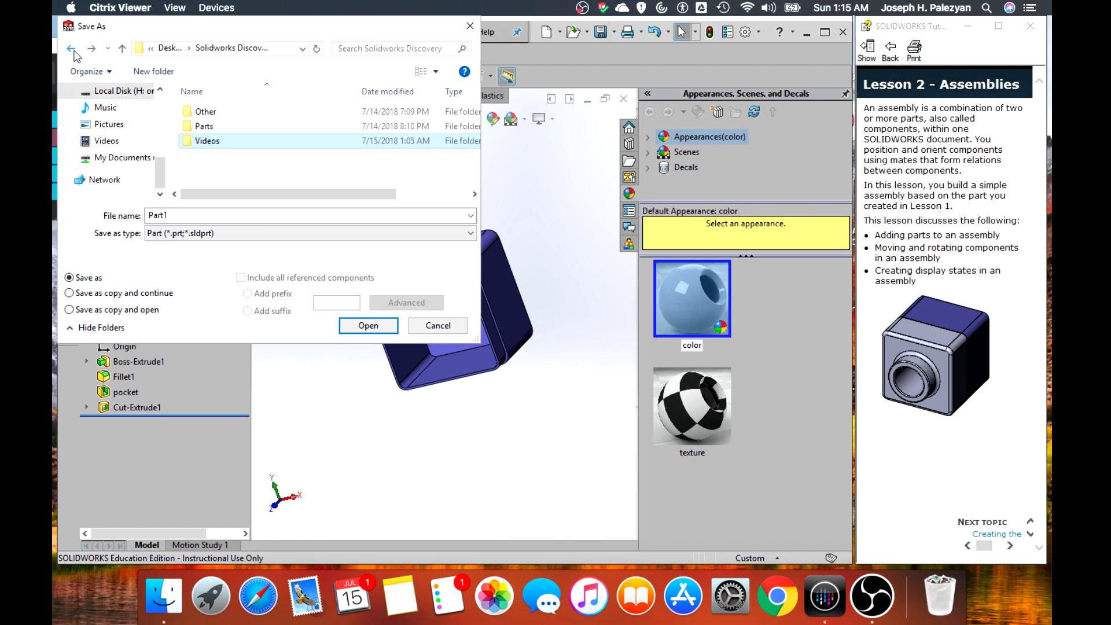
pyautogui.doubleClick(212, 126)
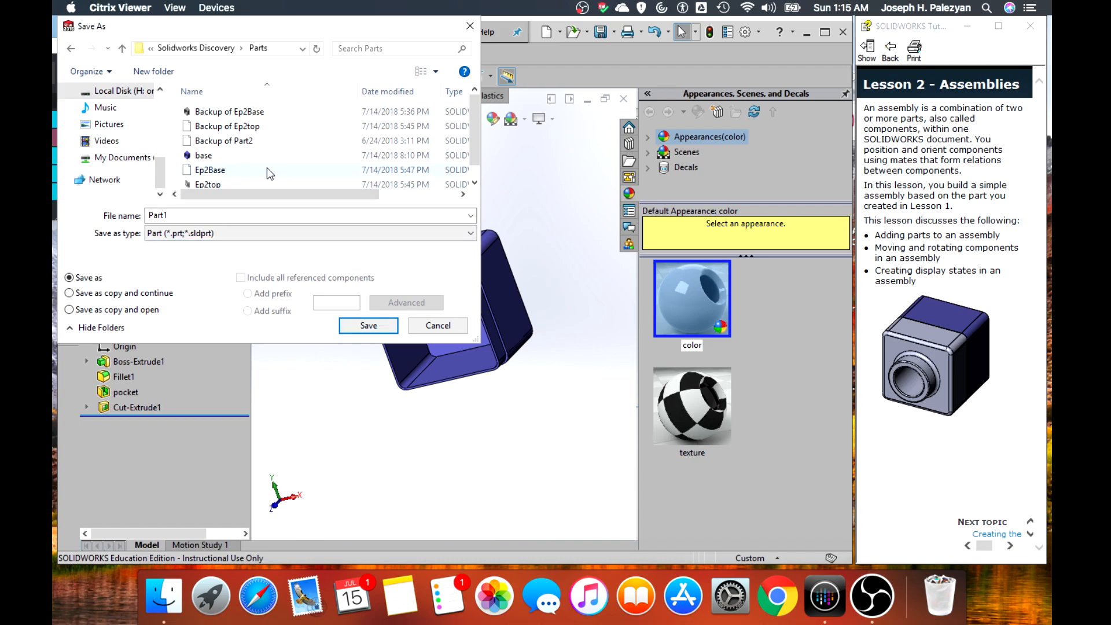
pyautogui.click(252, 171)
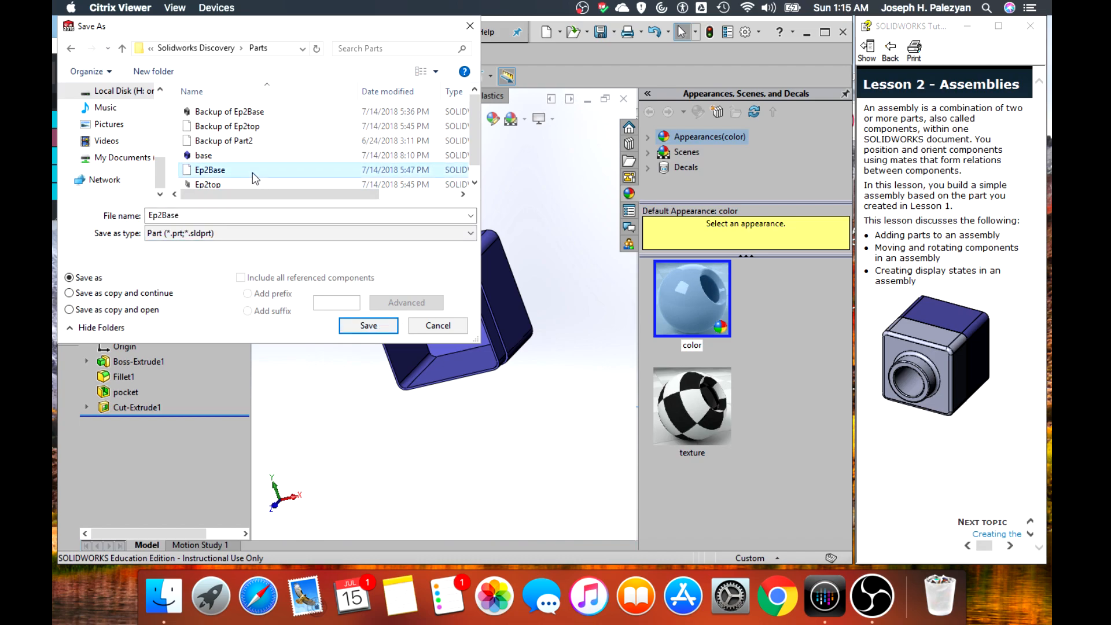
pyautogui.click(369, 326)
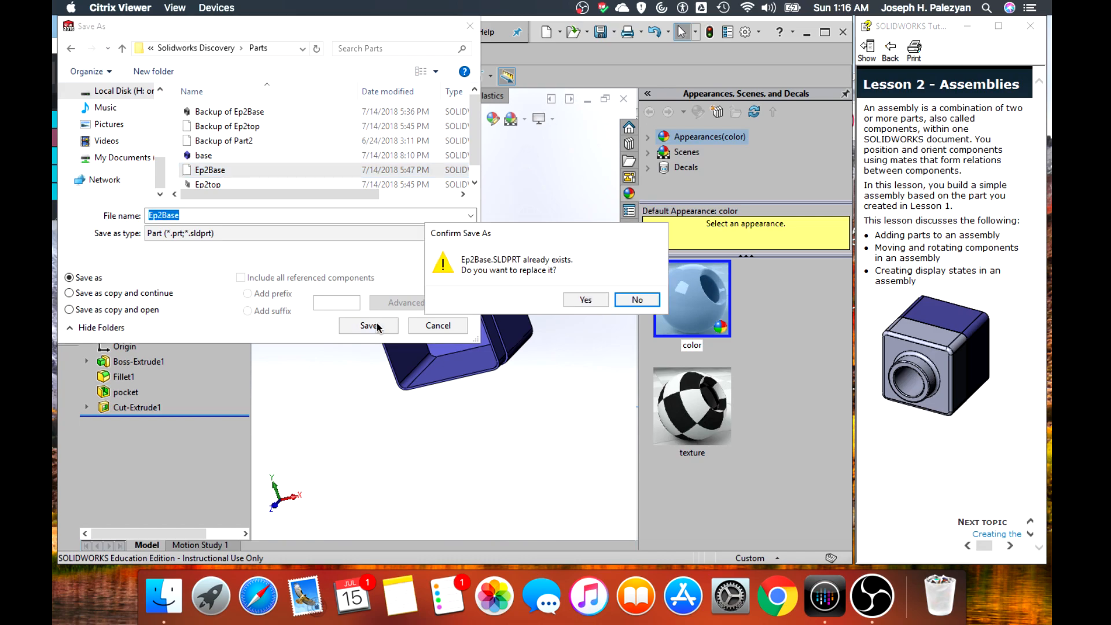
pyautogui.click(584, 301)
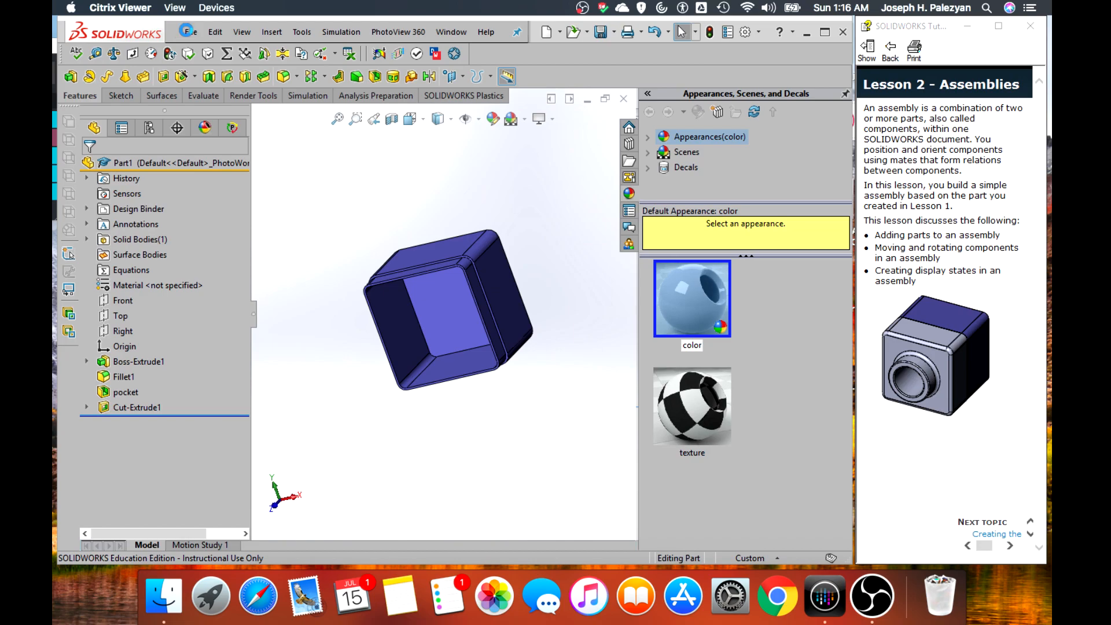
# Create a new assembly document and dismiss the initial component insertion without placing a part
pyautogui.click(191, 33)
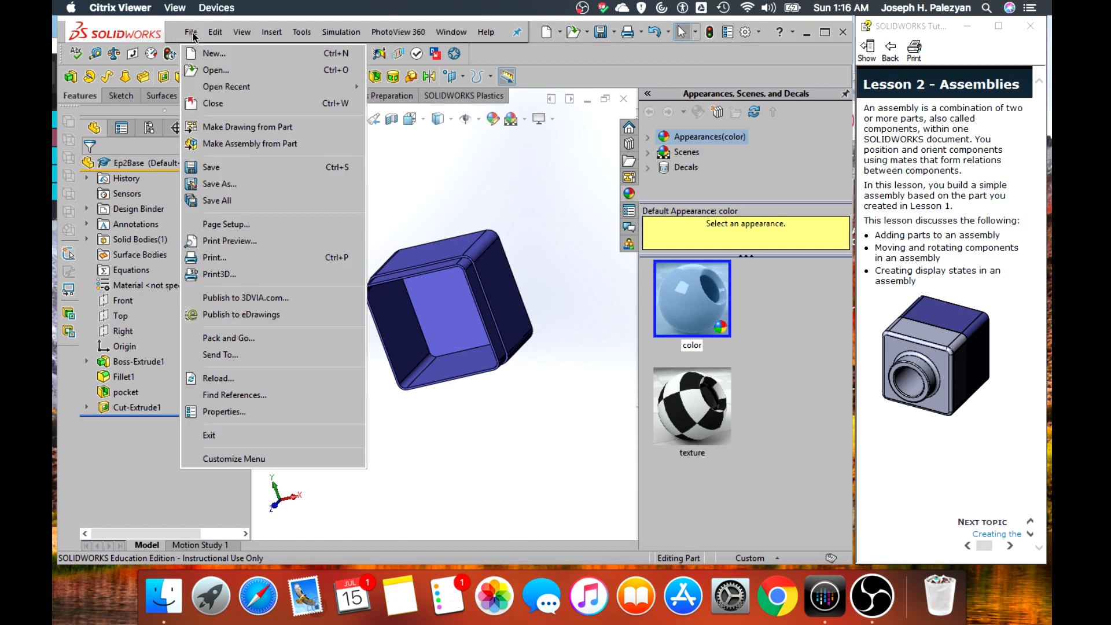
pyautogui.click(192, 34)
pyautogui.click(192, 35)
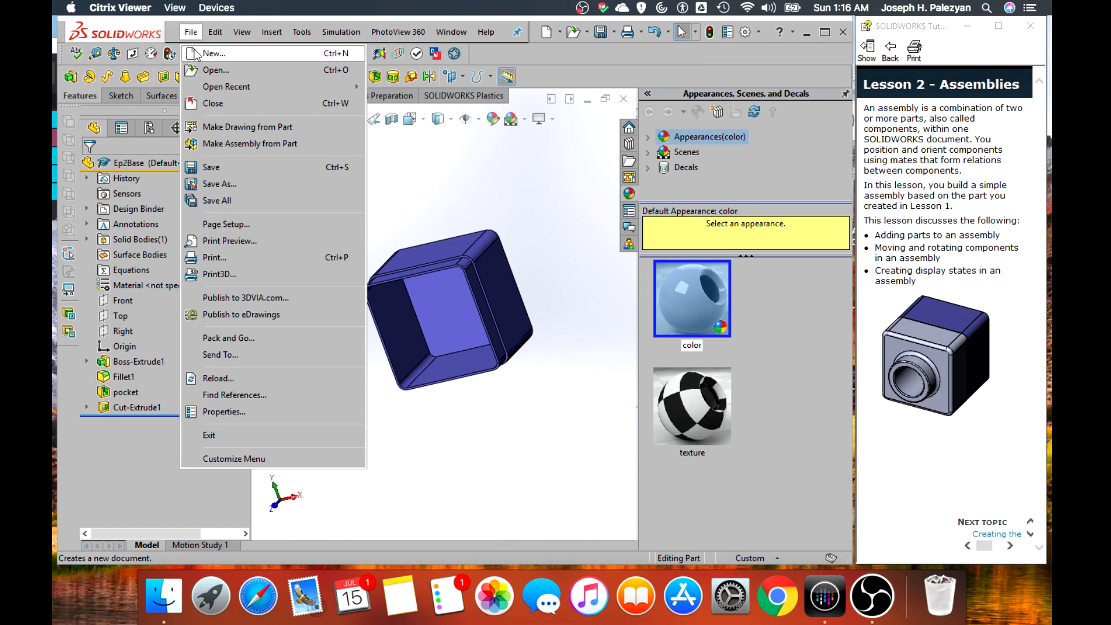
pyautogui.click(198, 54)
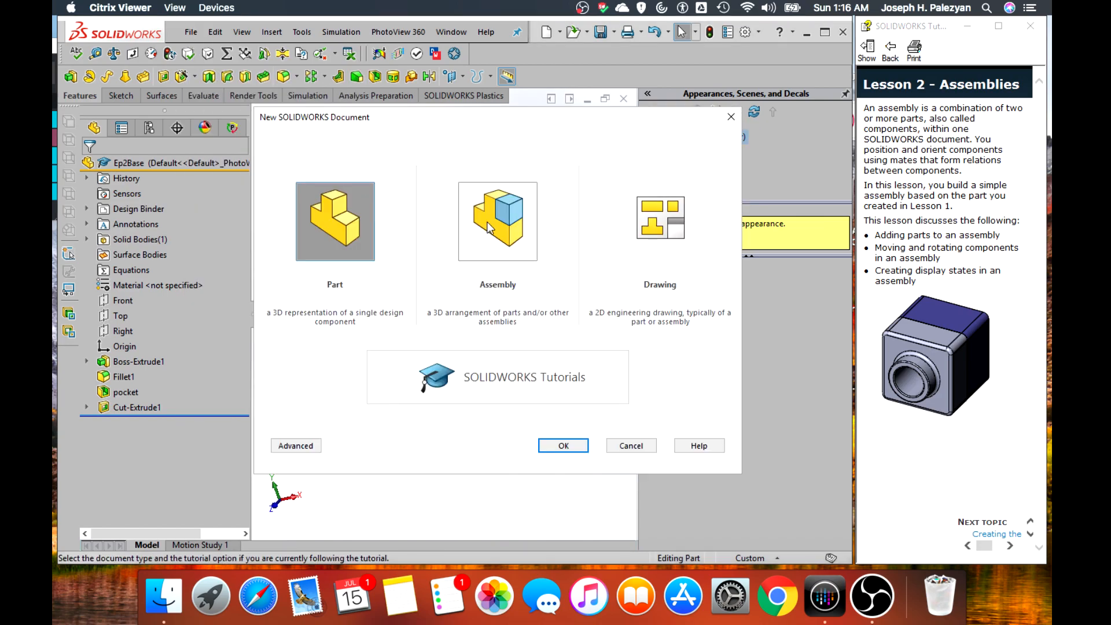
pyautogui.click(489, 227)
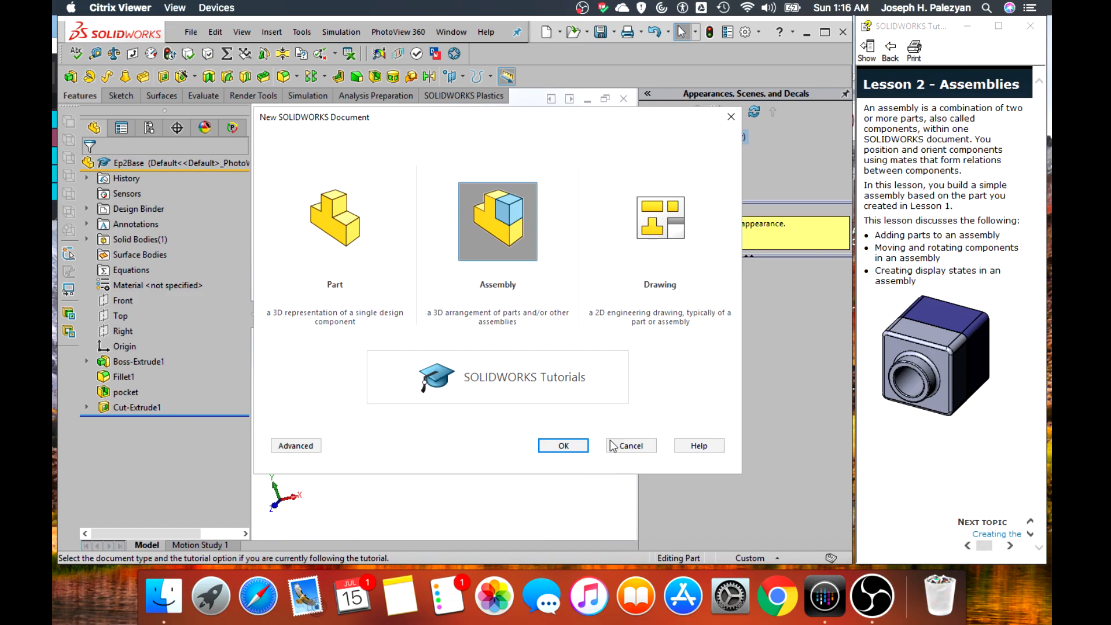
pyautogui.click(580, 447)
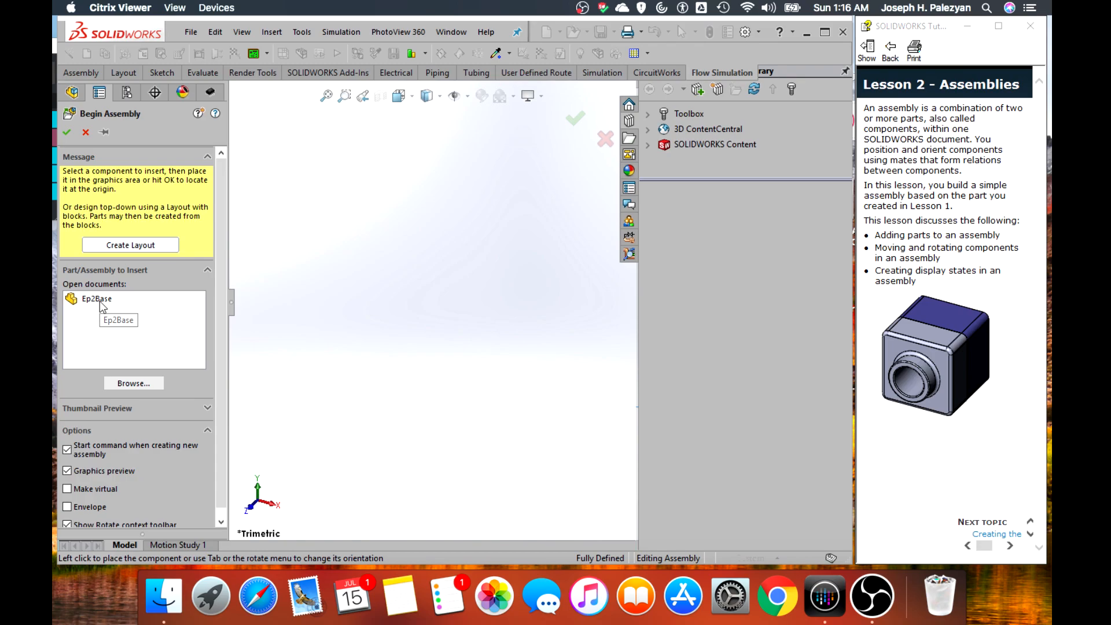
pyautogui.click(87, 132)
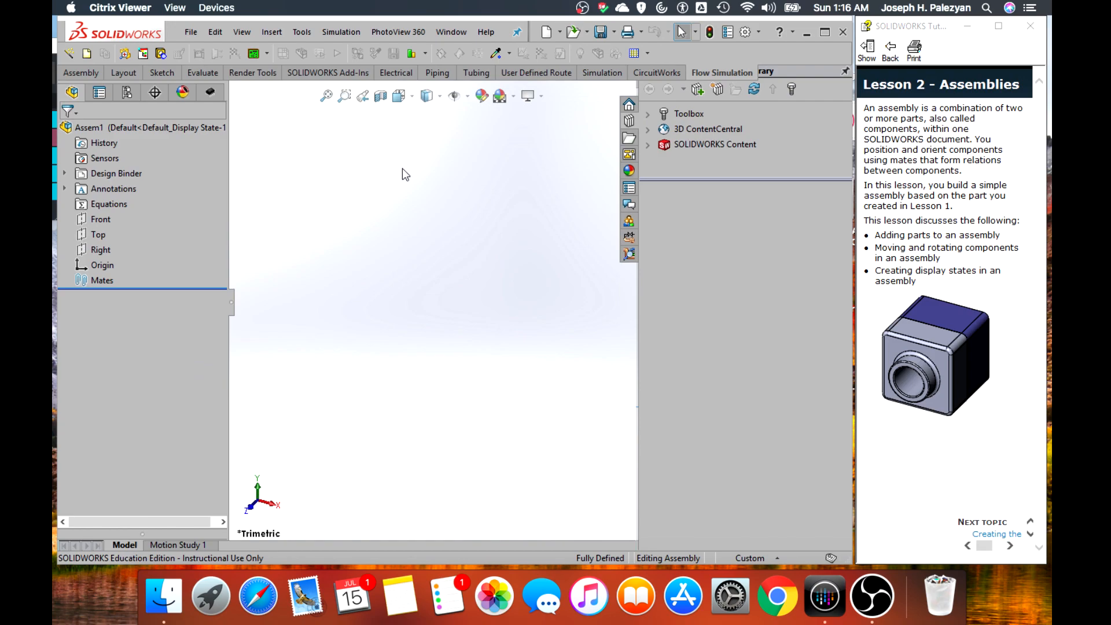
# Turn on the display of origins in the assembly's graphics area
pyautogui.click(468, 95)
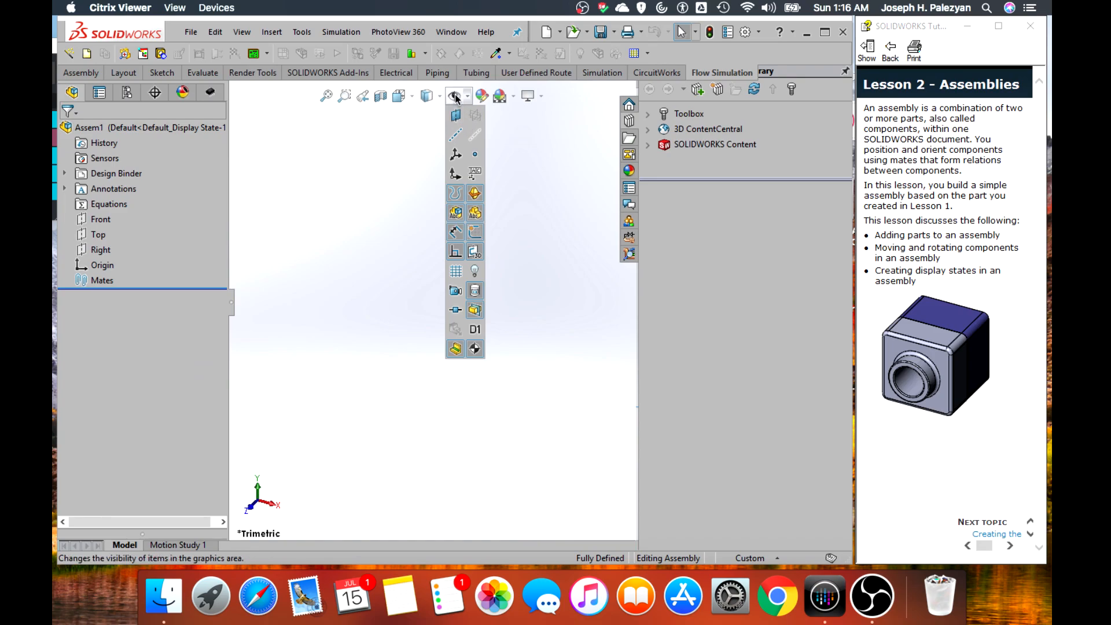
pyautogui.click(461, 157)
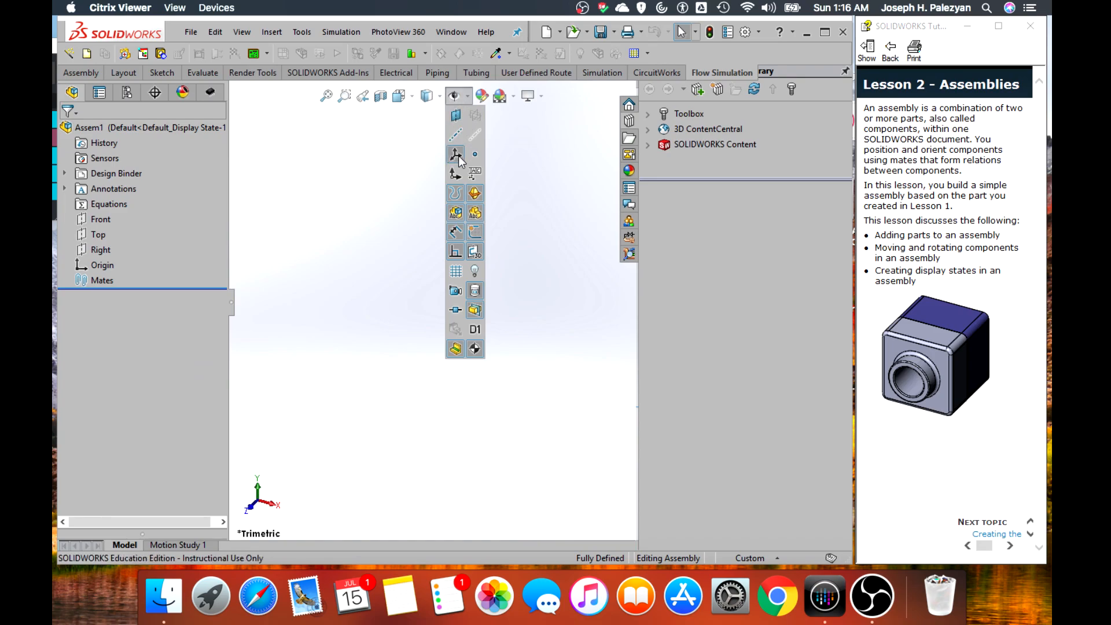
pyautogui.click(461, 176)
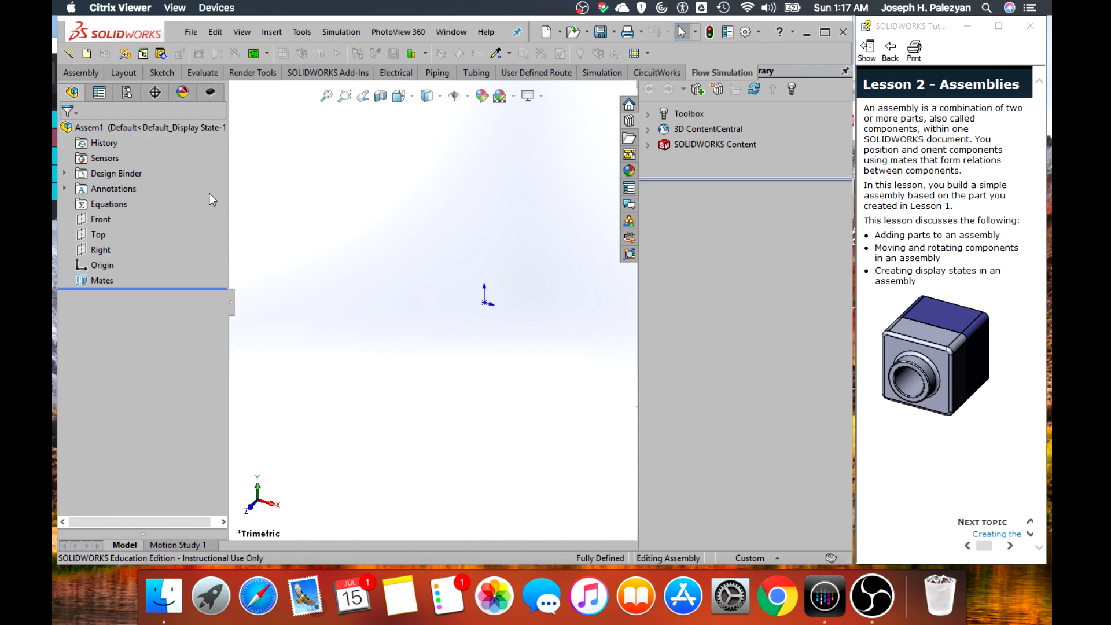
# Insert the open Ep2Base part as the first component and place it on the assembly origin
pyautogui.click(93, 72)
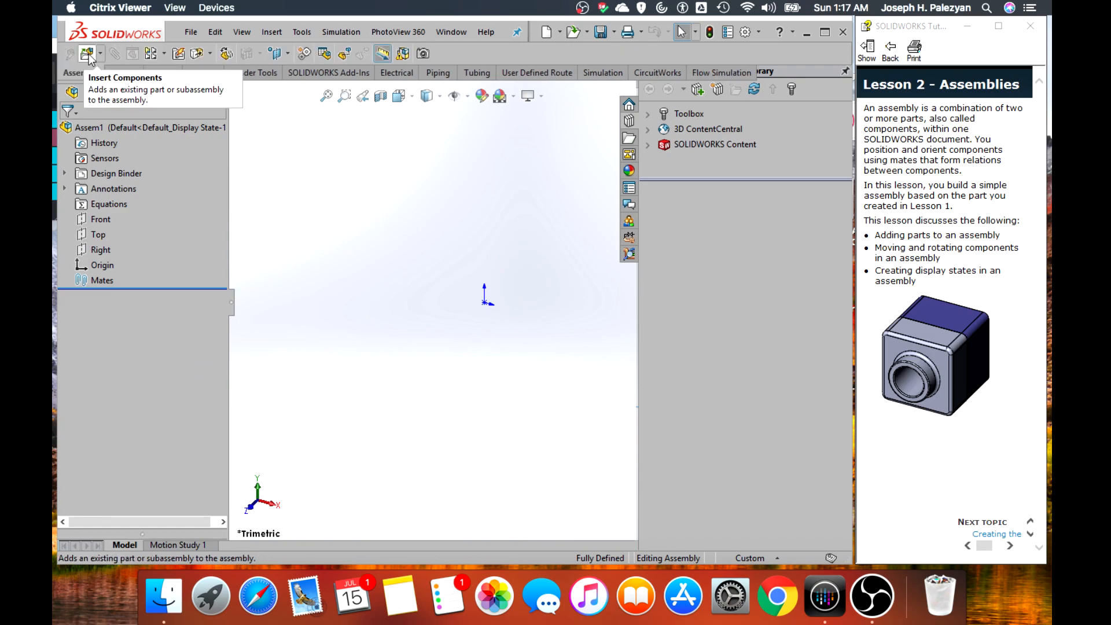
pyautogui.click(87, 54)
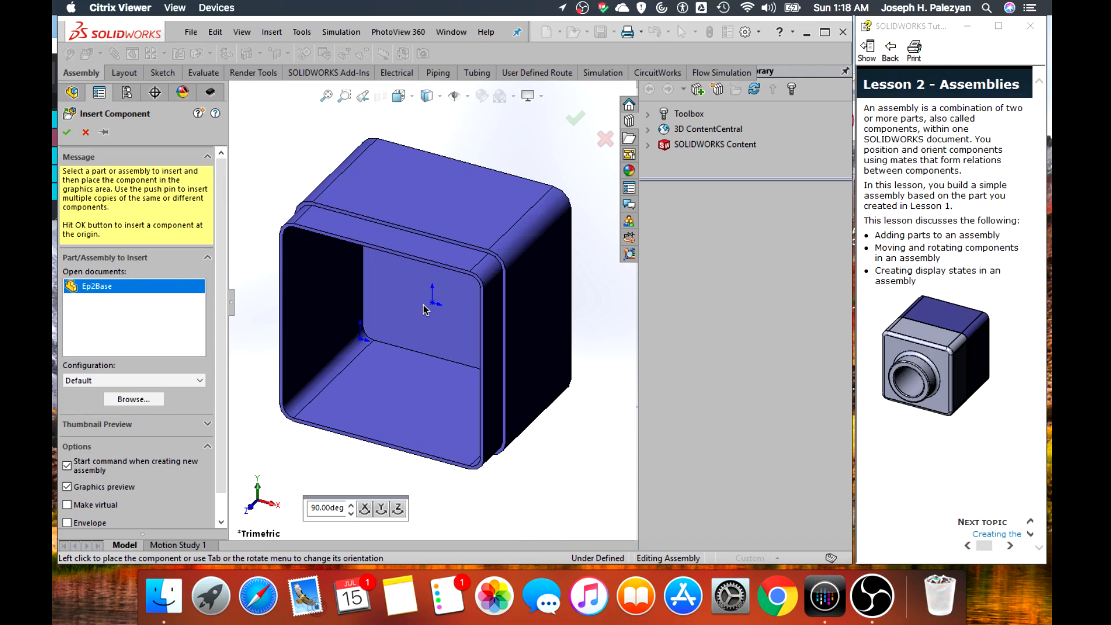
pyautogui.scroll(-1, 425, 310)
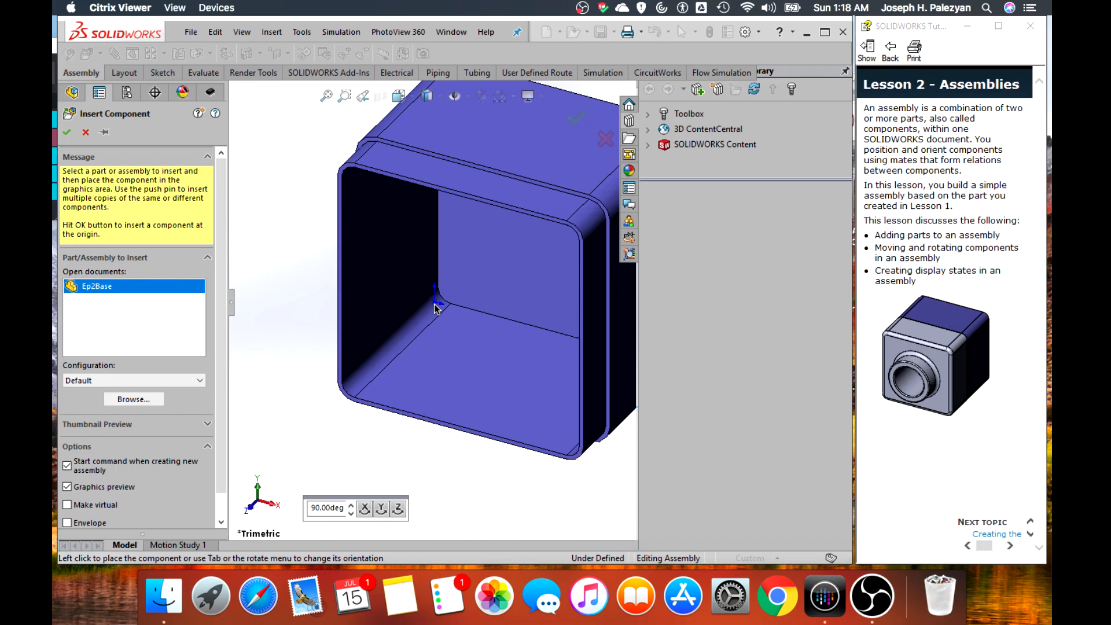
pyautogui.click(434, 304)
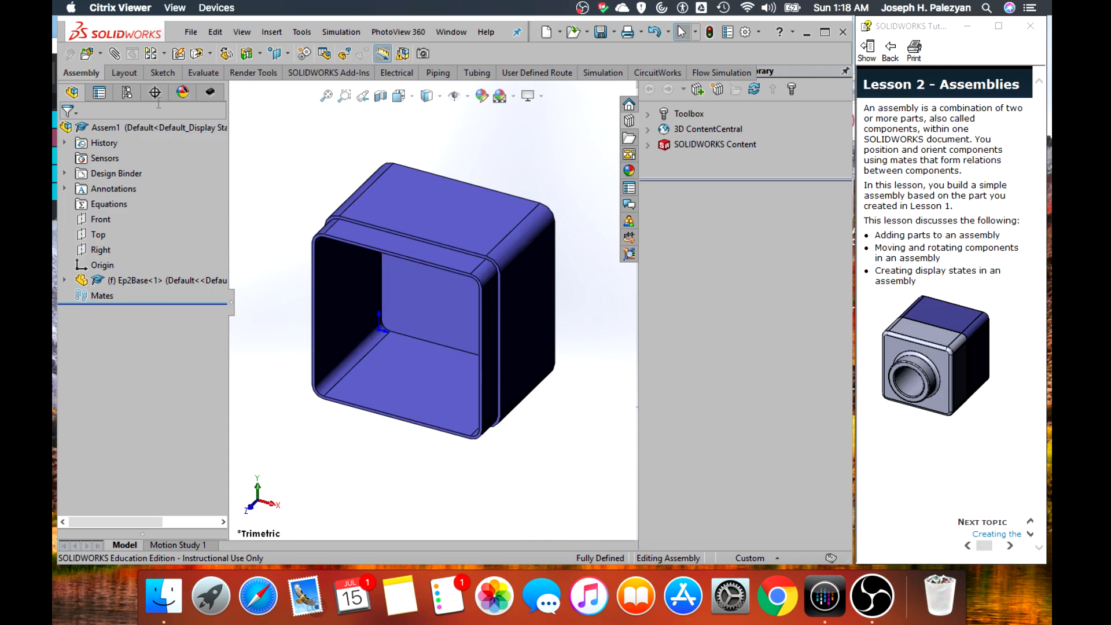
# Insert the Ep2top part from the Parts folder and place it freely in front of the base's open side
pyautogui.click(88, 54)
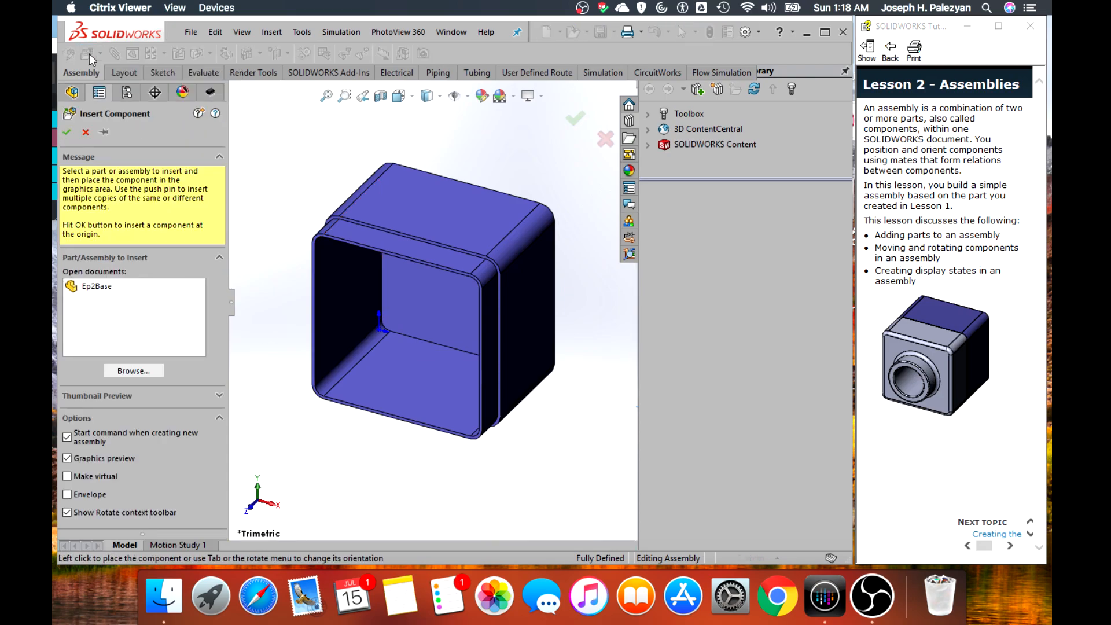
pyautogui.click(150, 372)
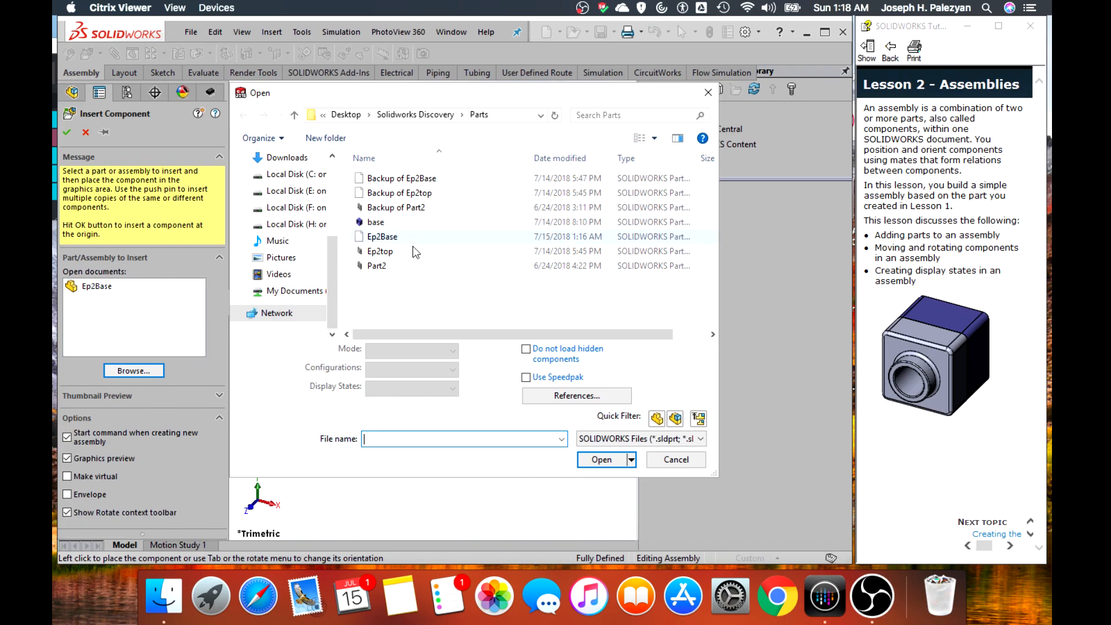
pyautogui.click(416, 251)
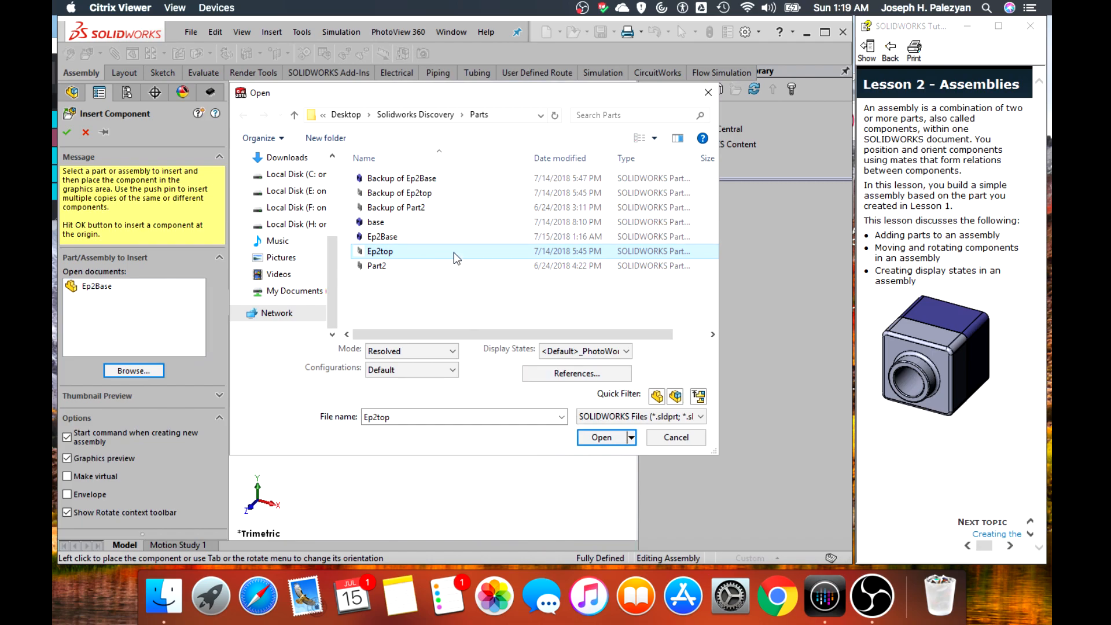
pyautogui.click(596, 438)
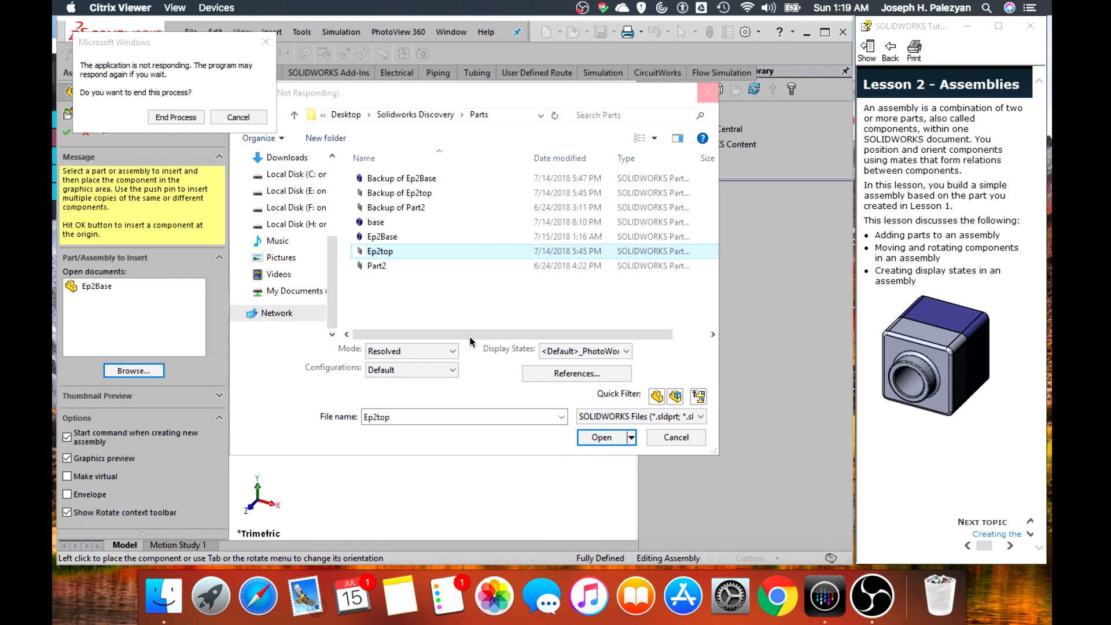
pyautogui.click(257, 118)
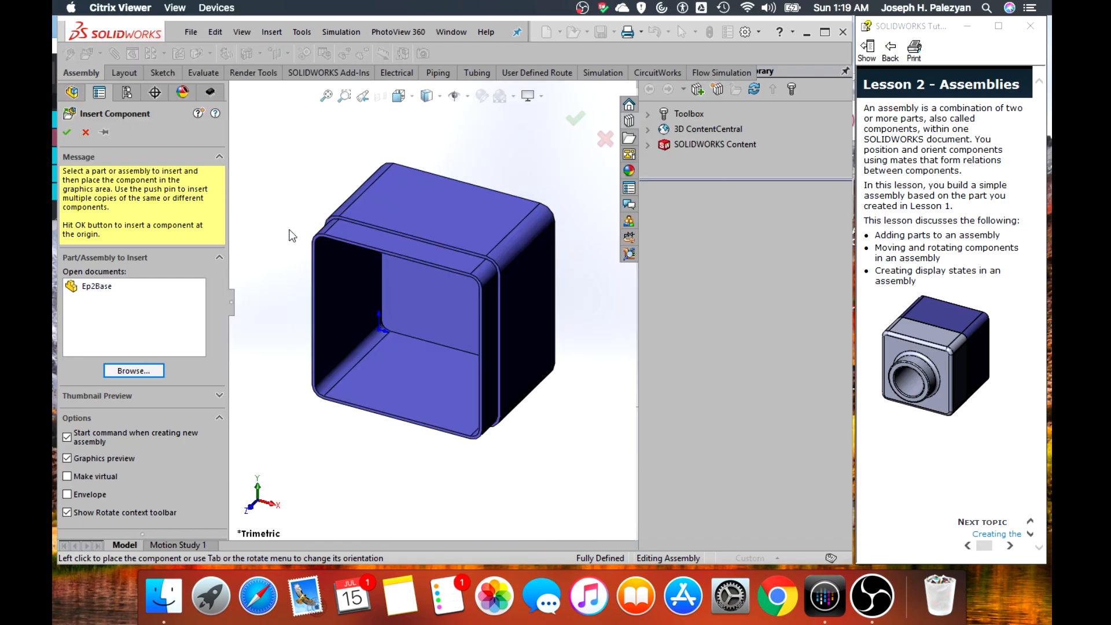
pyautogui.click(133, 371)
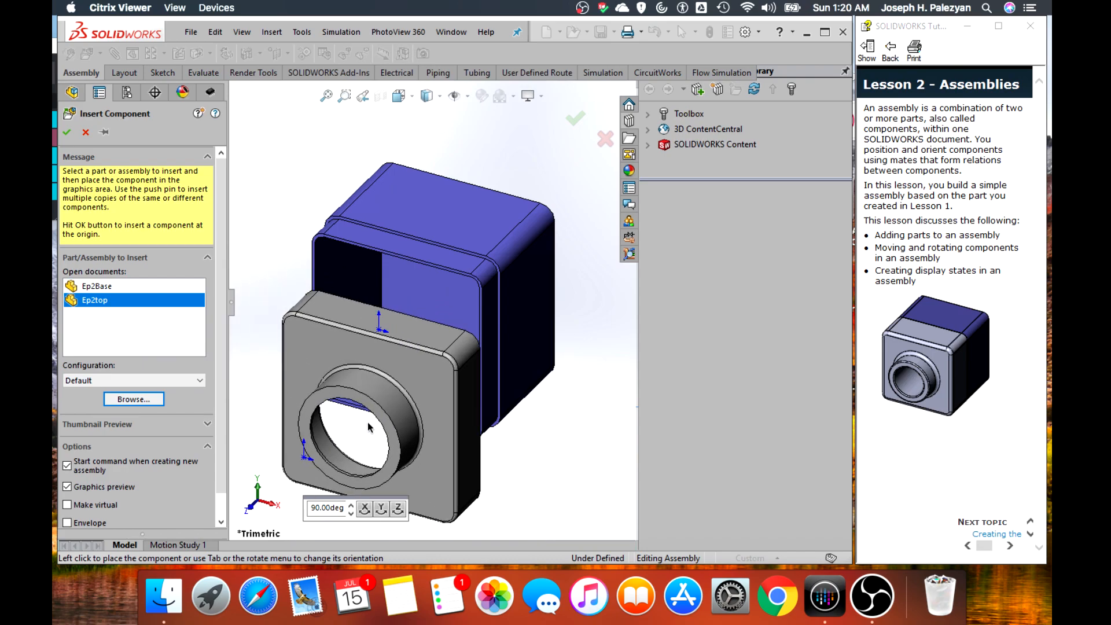
pyautogui.click(367, 422)
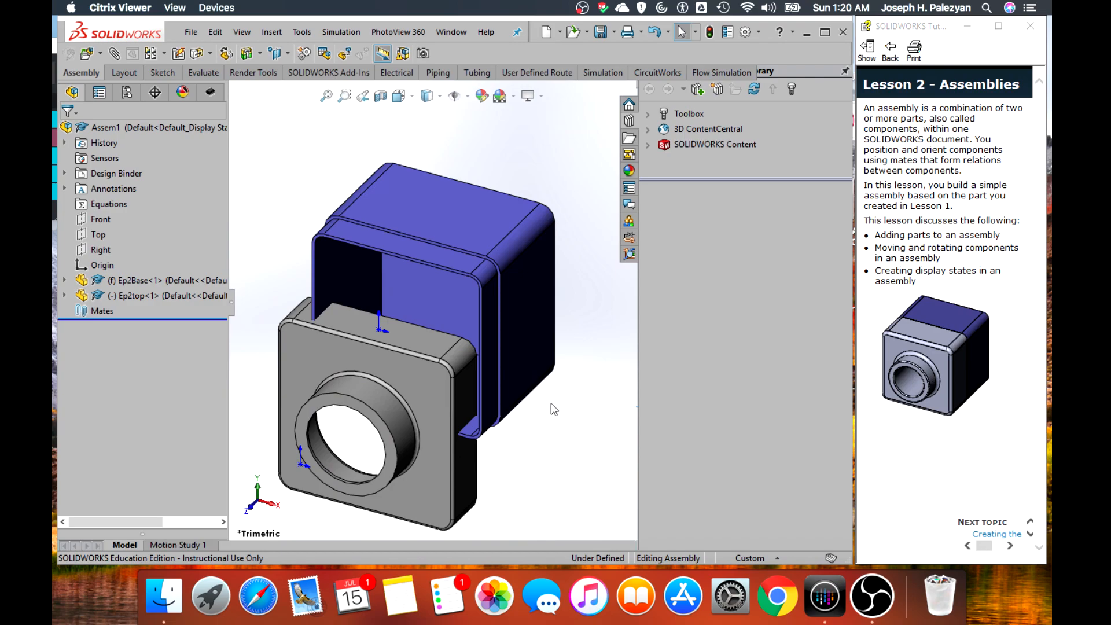
# Add a coincident mate between the top face of Ep2Base's stepped rim and the inner top face of Ep2top
pyautogui.click(414, 254)
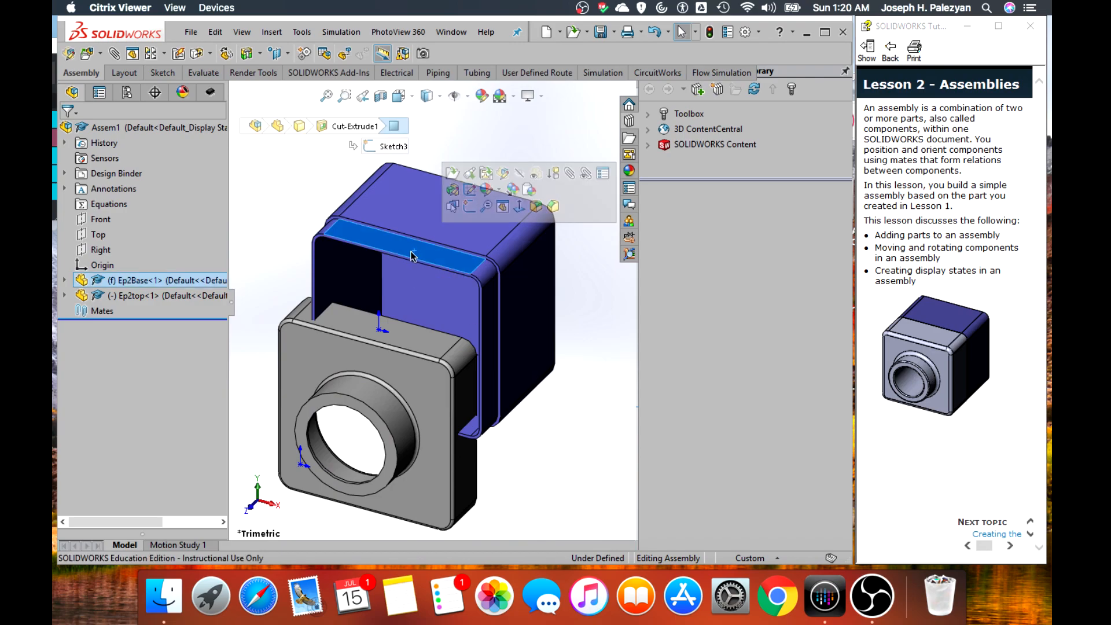
pyautogui.moveTo(556, 393); pyautogui.dragTo(422, 366, button='middle')
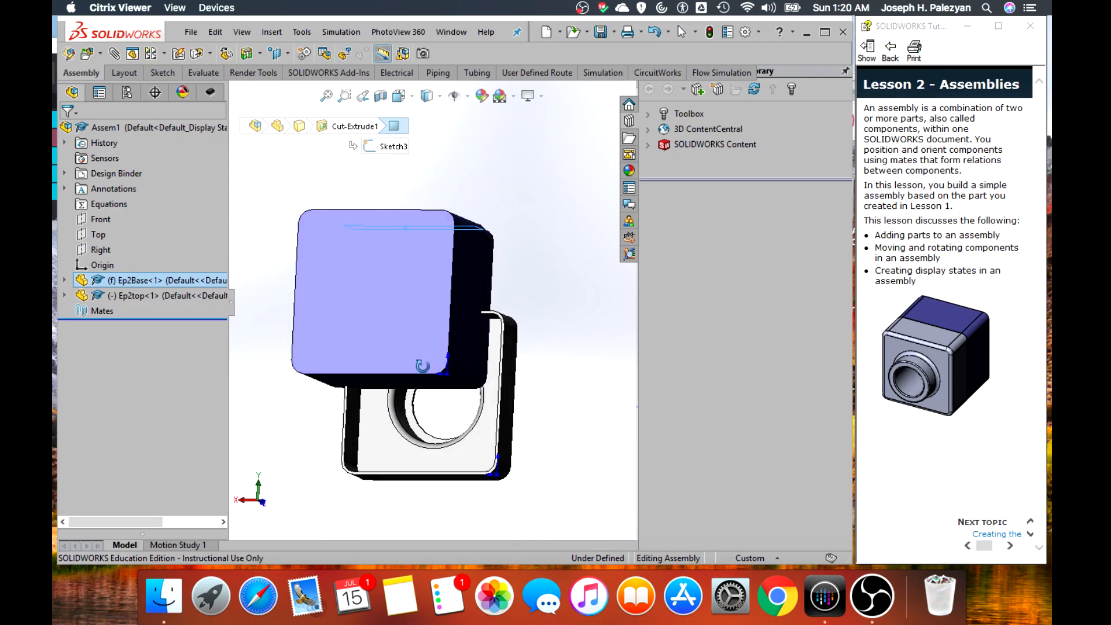
pyautogui.scroll(-2, 423, 365)
pyautogui.scroll(-1, 524, 325)
pyautogui.scroll(-3, 528, 295)
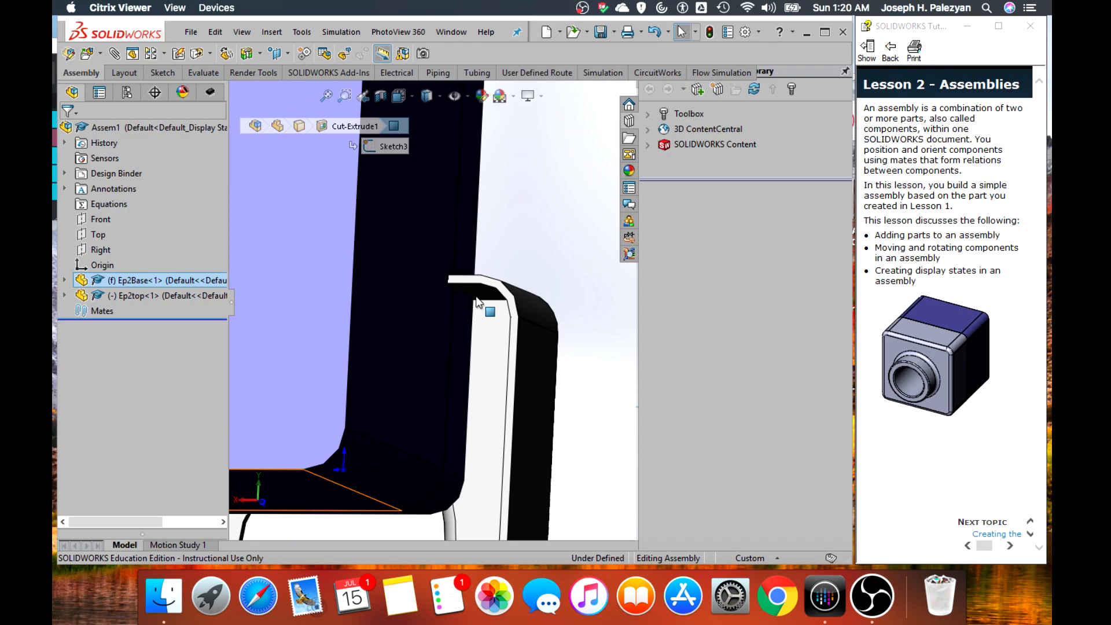
pyautogui.scroll(1, 476, 296)
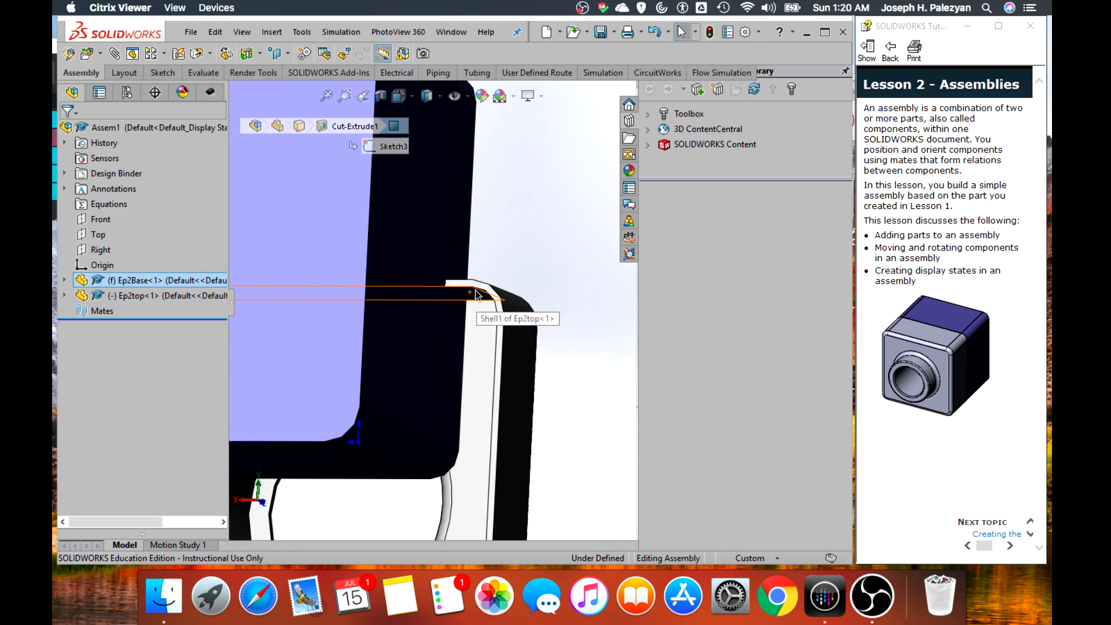
pyautogui.keyDown('ctrl'); pyautogui.click(475, 295); pyautogui.keyUp('ctrl')
pyautogui.click(115, 54)
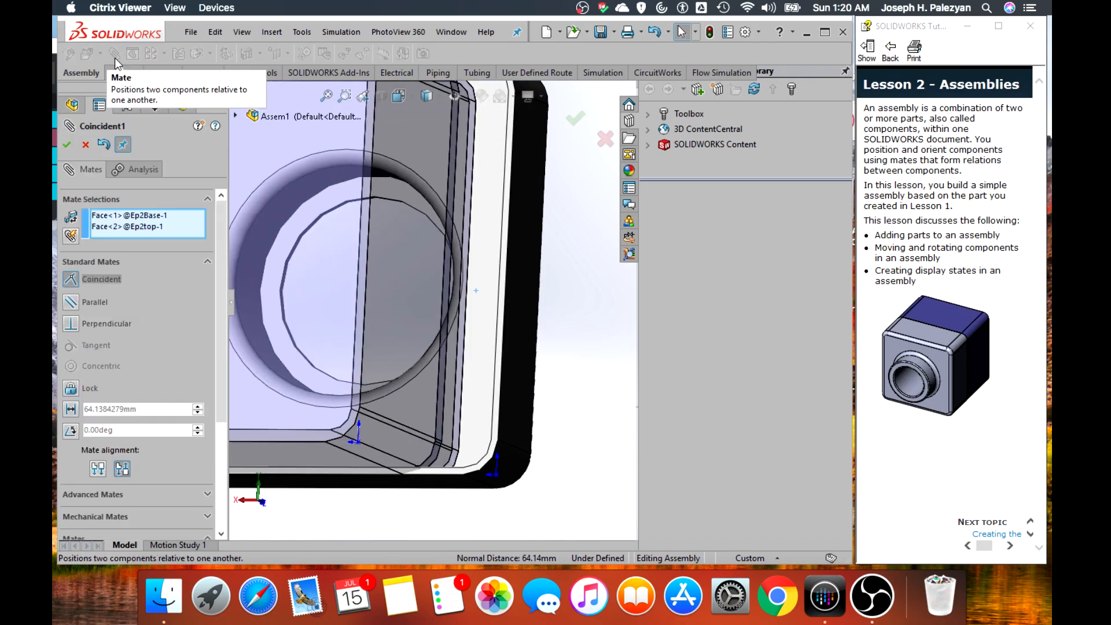
pyautogui.click(66, 145)
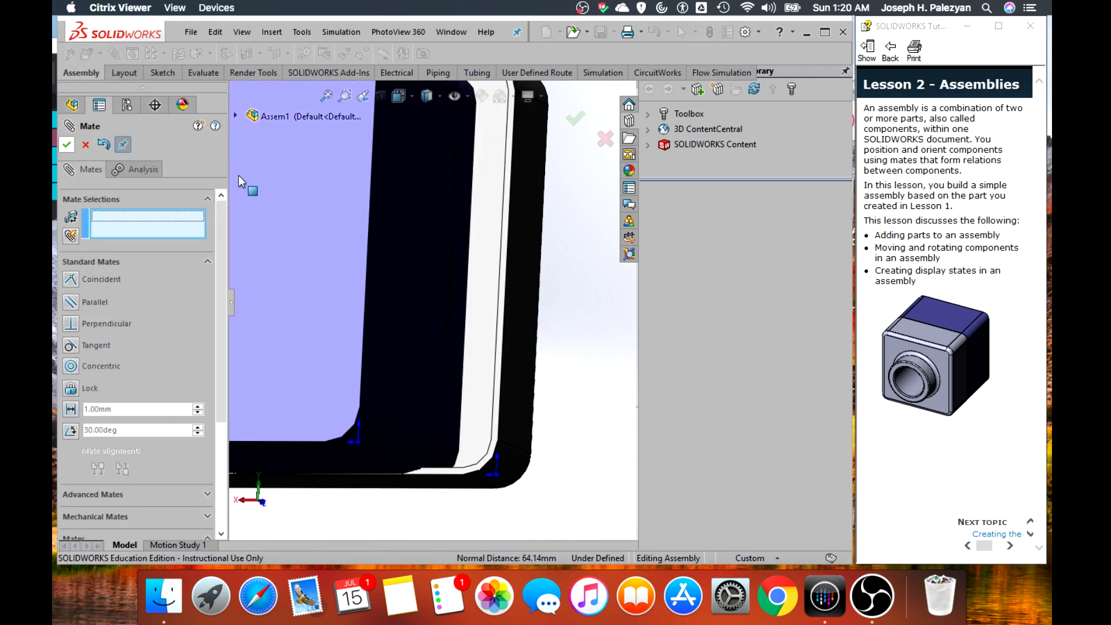
pyautogui.scroll(5, 318, 238)
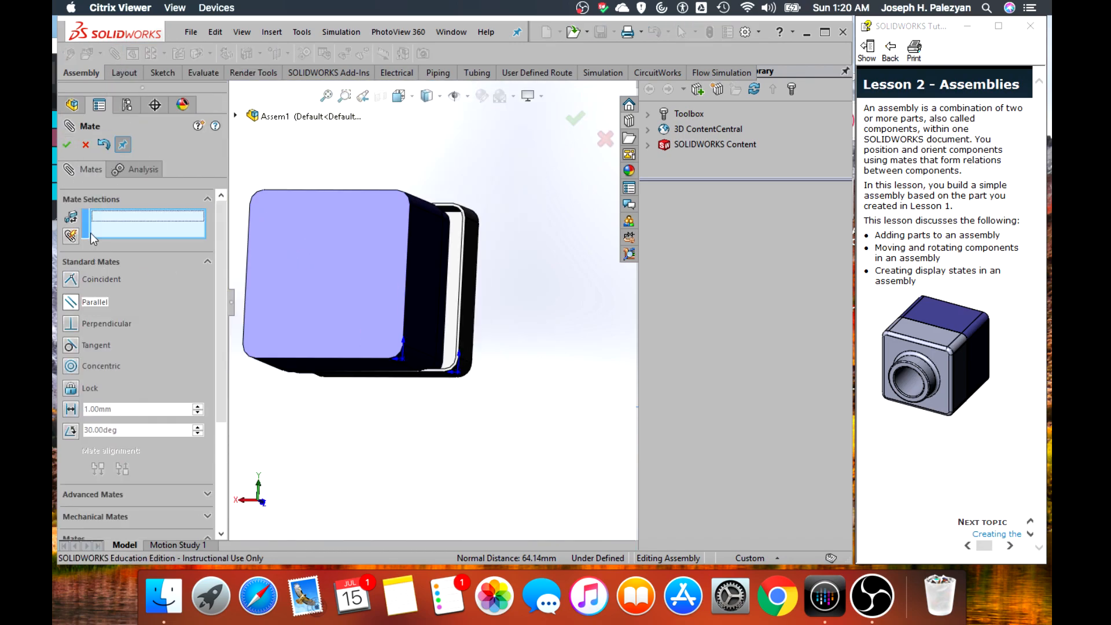
pyautogui.scroll(-5, 90, 257)
pyautogui.click(79, 147)
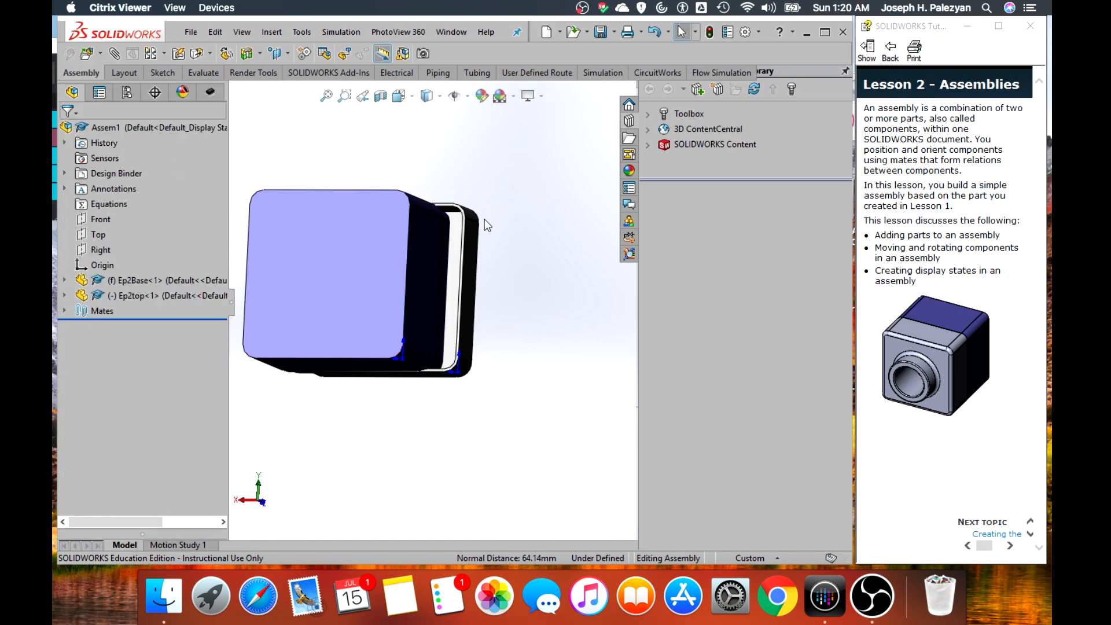
# Start a mate between the side face of Ep2Base's stepped rim and the adjacent outer side face of Ep2top
pyautogui.scroll(1, 517, 294)
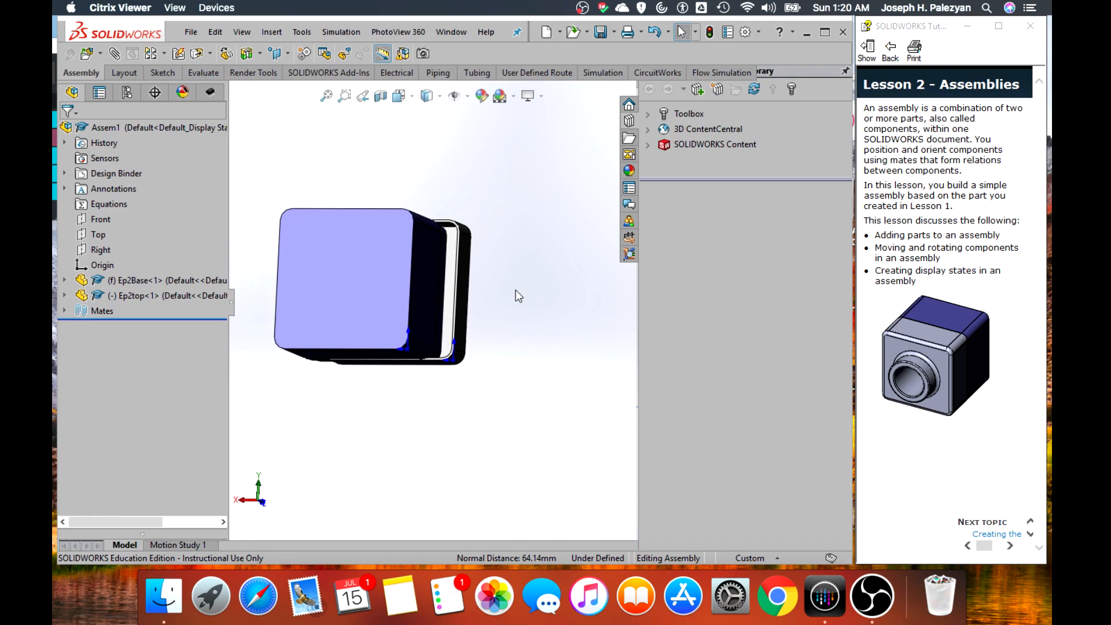
pyautogui.scroll(-2, 480, 304)
pyautogui.scroll(4, 461, 322)
pyautogui.scroll(-1, 312, 298)
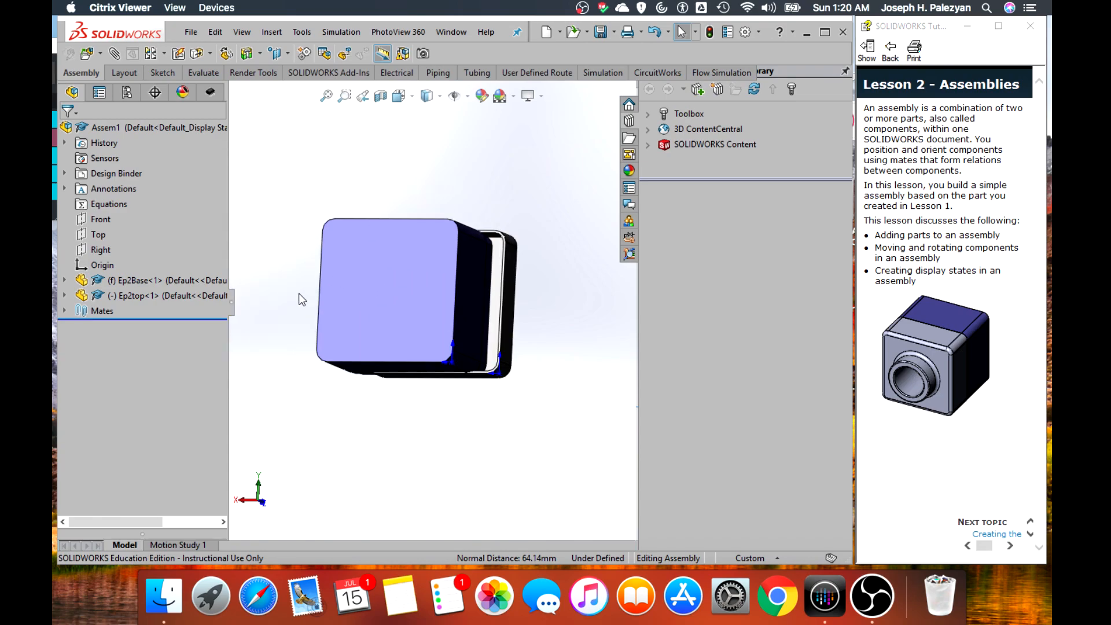
pyautogui.moveTo(303, 305); pyautogui.dragTo(397, 308, button='middle')
pyautogui.click(394, 308)
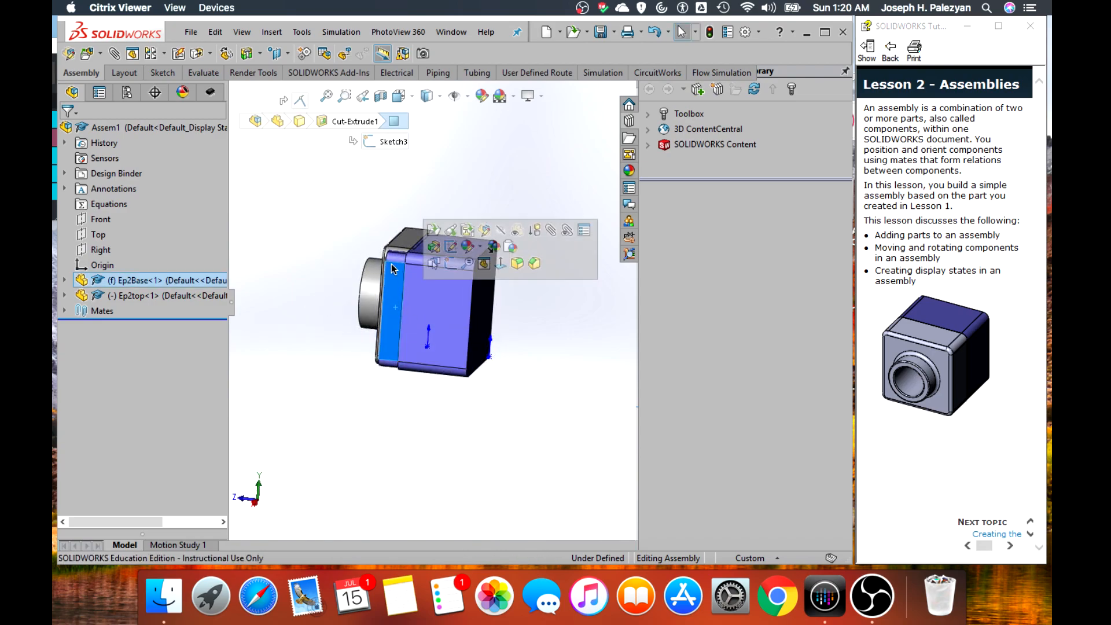
pyautogui.scroll(-5, 392, 316)
pyautogui.moveTo(328, 297); pyautogui.dragTo(485, 290, button='middle')
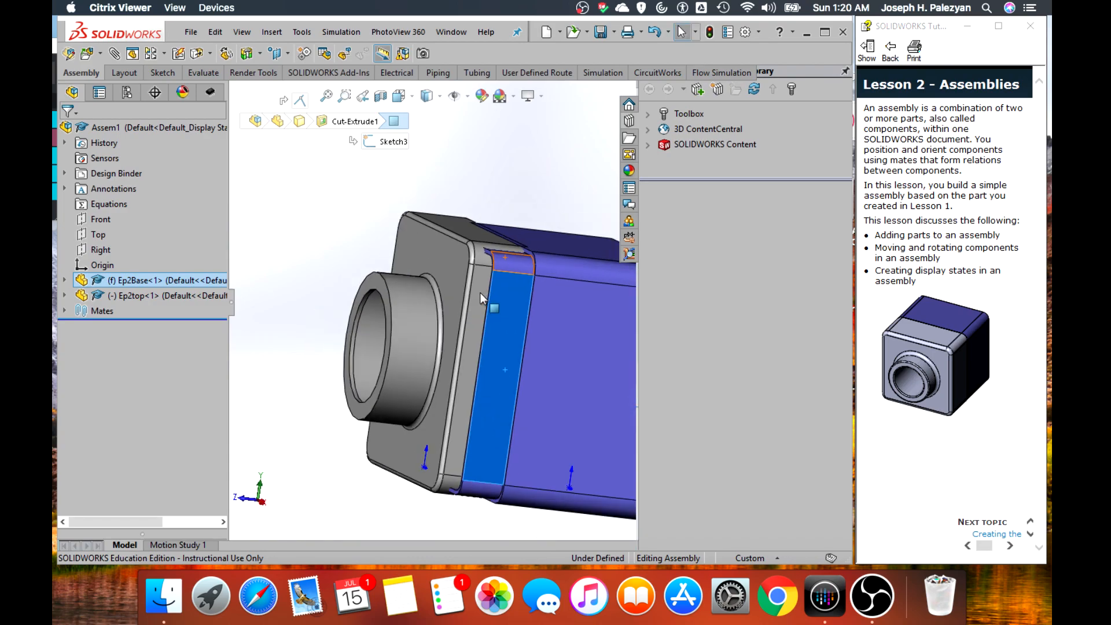
pyautogui.keyDown('ctrl'); pyautogui.click(480, 293); pyautogui.keyUp('ctrl')
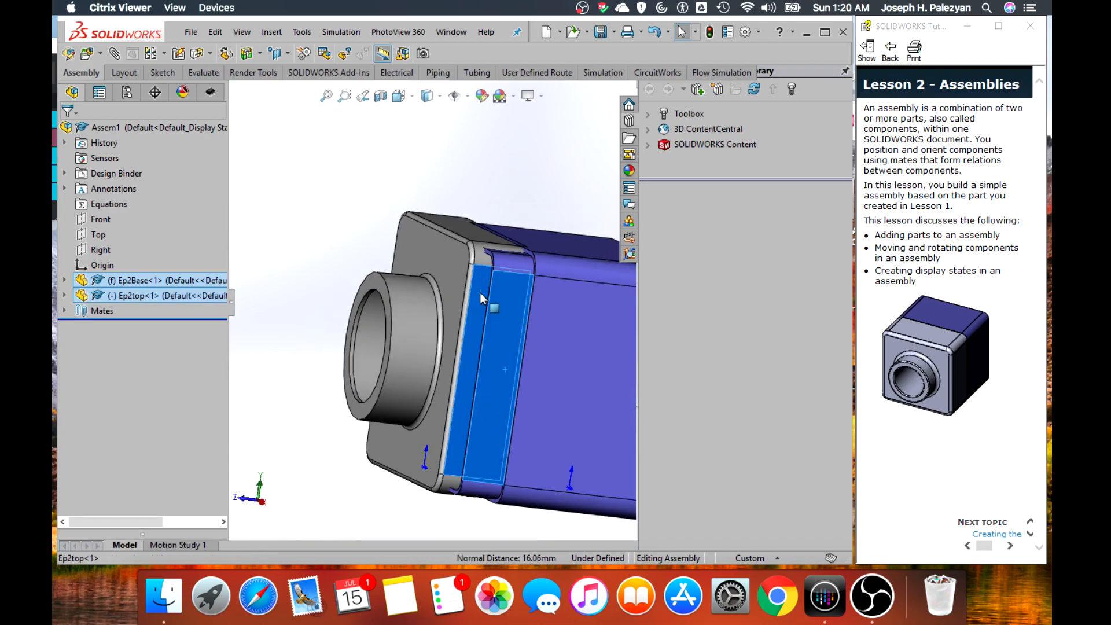
pyautogui.click(114, 54)
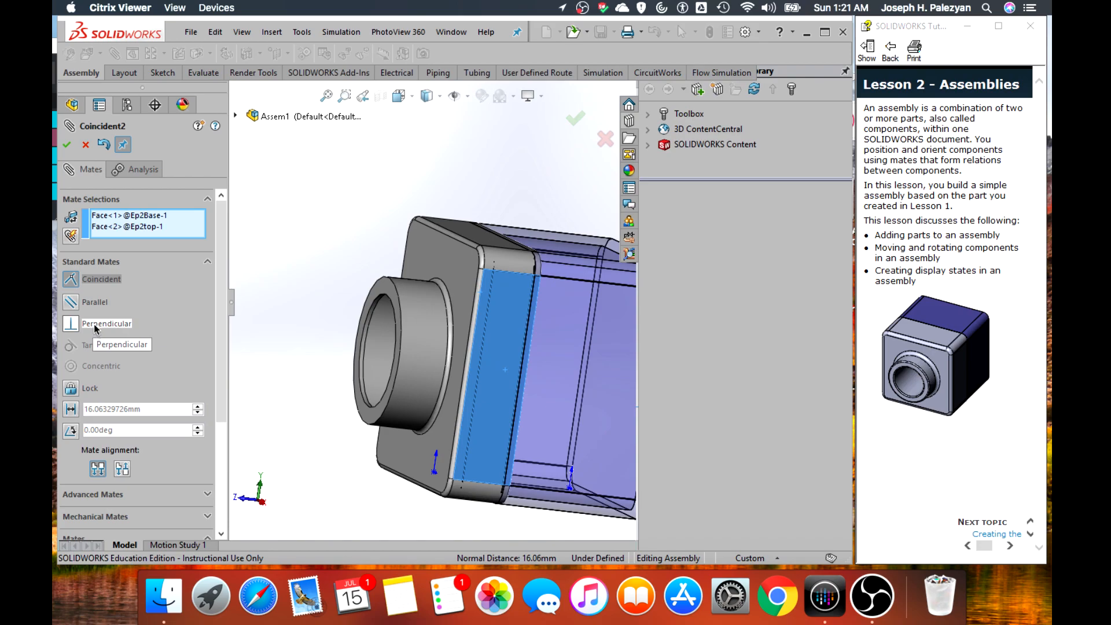
# Preview the two side faces with the Parallel option, but apply their mate as Coincident
pyautogui.click(71, 306)
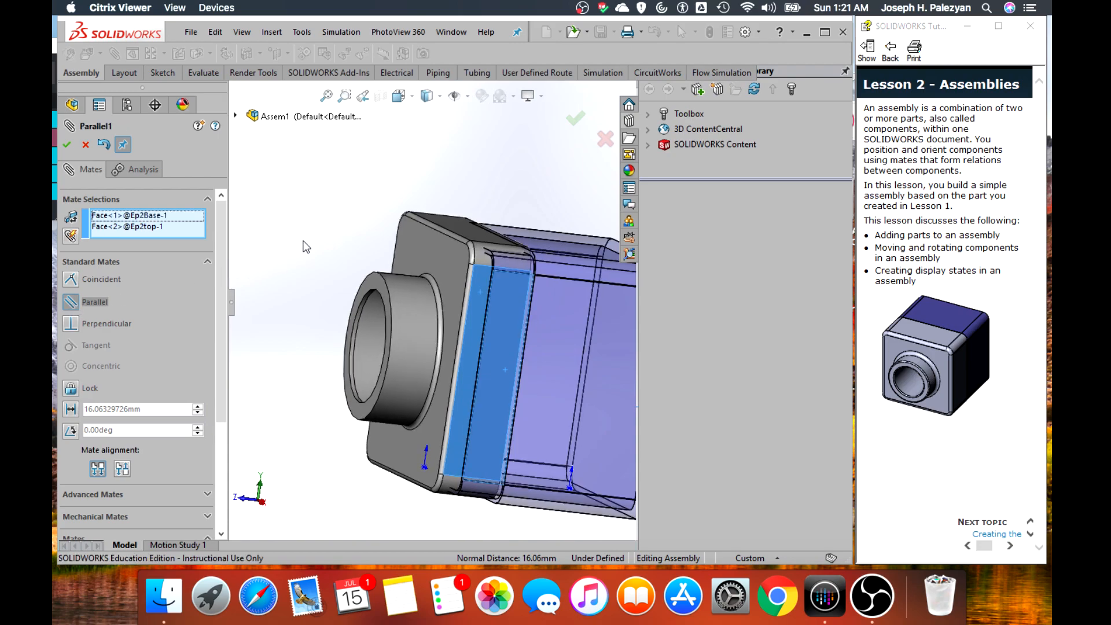
pyautogui.moveTo(297, 255); pyautogui.dragTo(261, 371, button='middle')
pyautogui.moveTo(335, 357); pyautogui.dragTo(384, 291, button='middle')
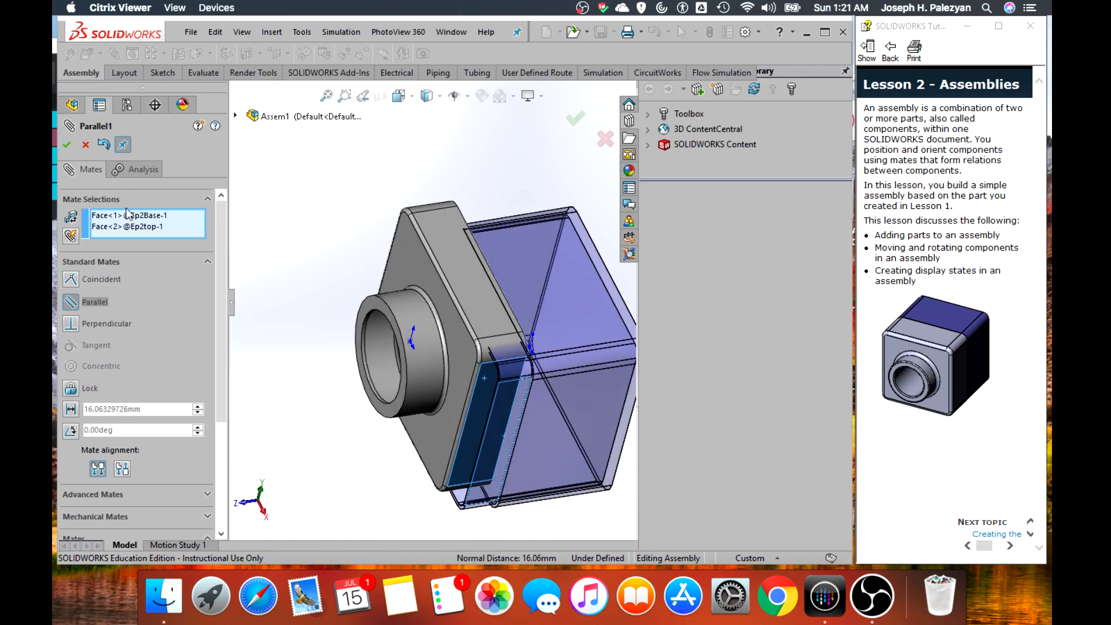
pyautogui.click(93, 277)
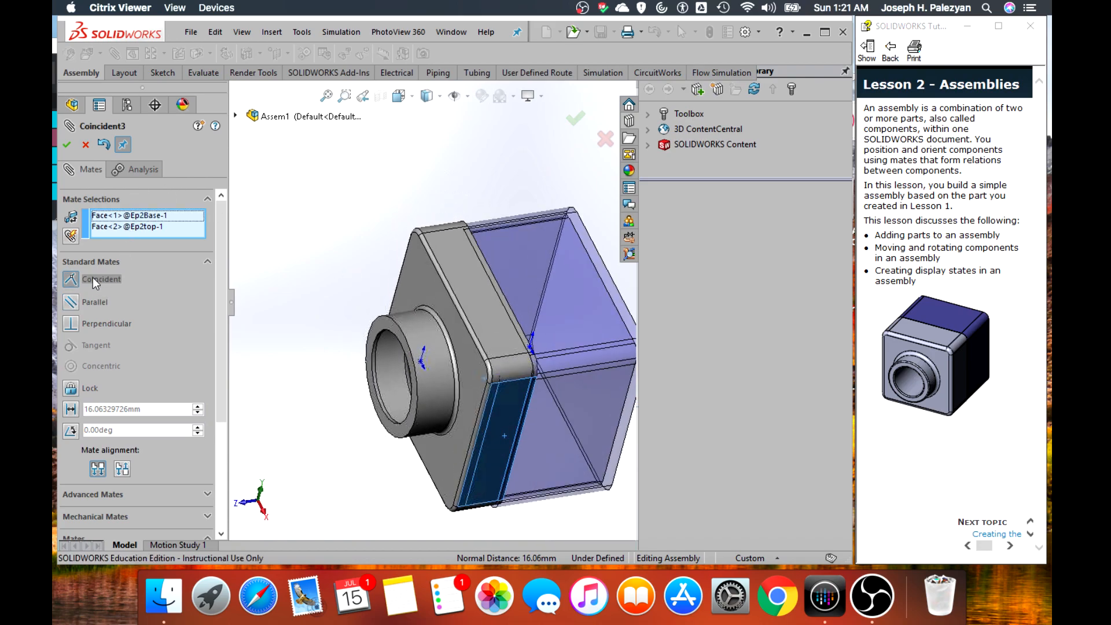
pyautogui.click(67, 145)
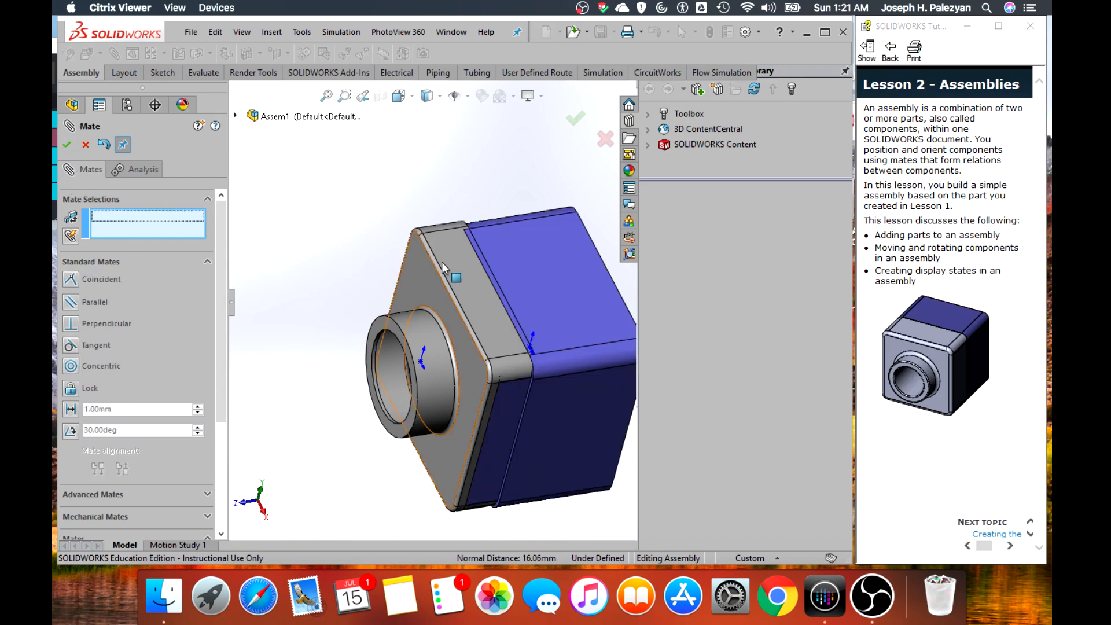
# Move Ep2top away from Ep2Base along its remaining free direction to expose the rim faces of both parts
pyautogui.moveTo(450, 262); pyautogui.dragTo(331, 297)
pyautogui.moveTo(322, 215); pyautogui.dragTo(365, 211, button='middle')
pyautogui.scroll(5, 503, 310)
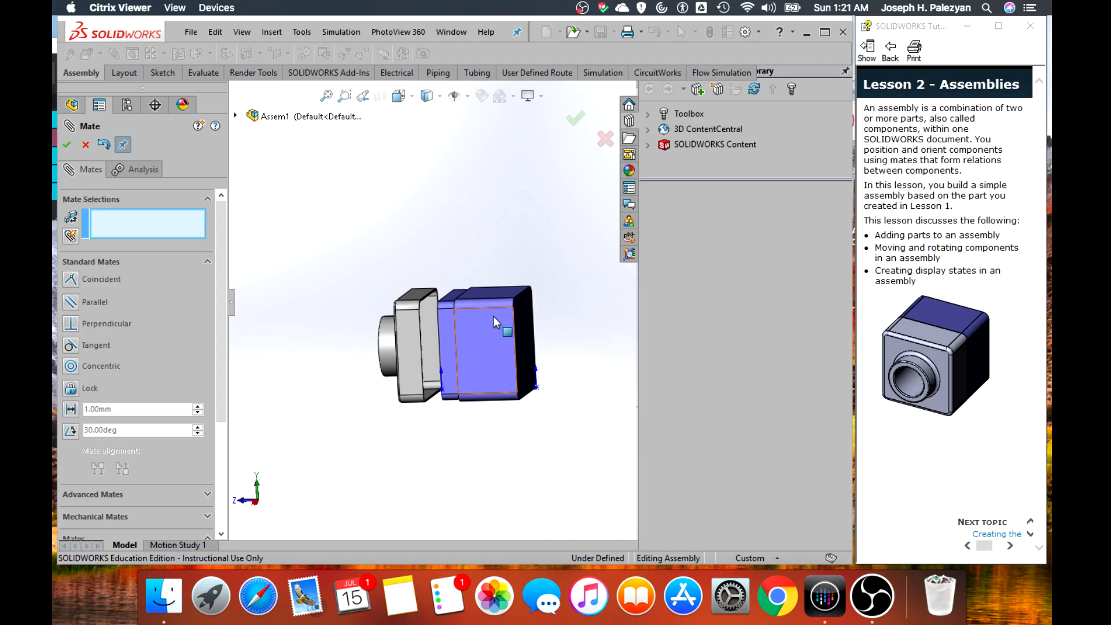
pyautogui.scroll(-2, 491, 317)
pyautogui.moveTo(336, 314); pyautogui.dragTo(509, 335, button='middle')
pyautogui.click(508, 329)
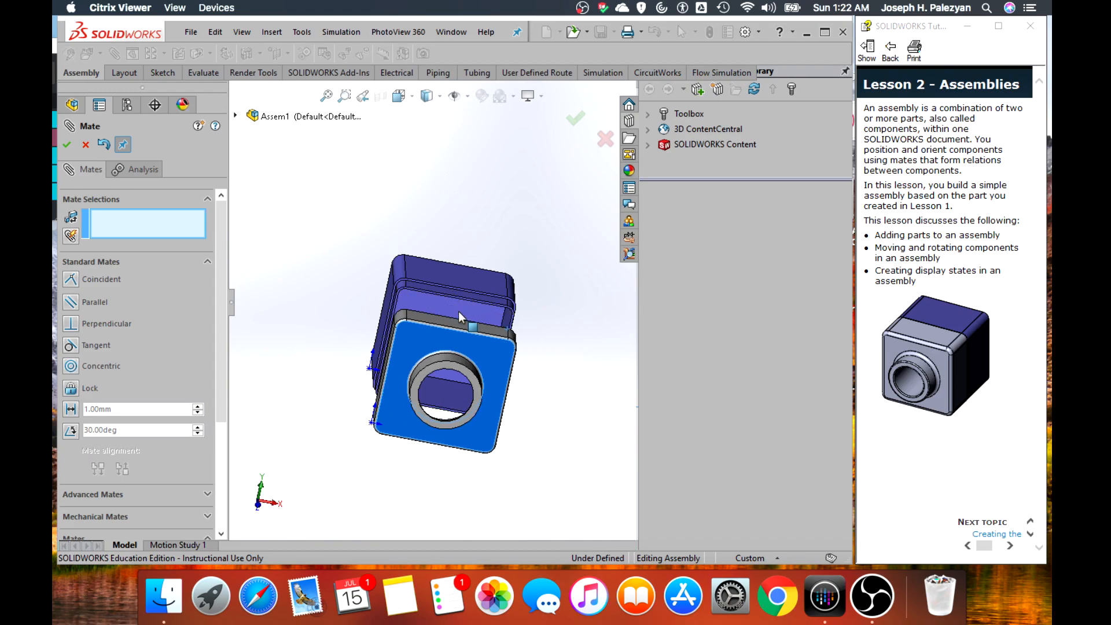
pyautogui.moveTo(548, 357); pyautogui.dragTo(445, 370, button='middle')
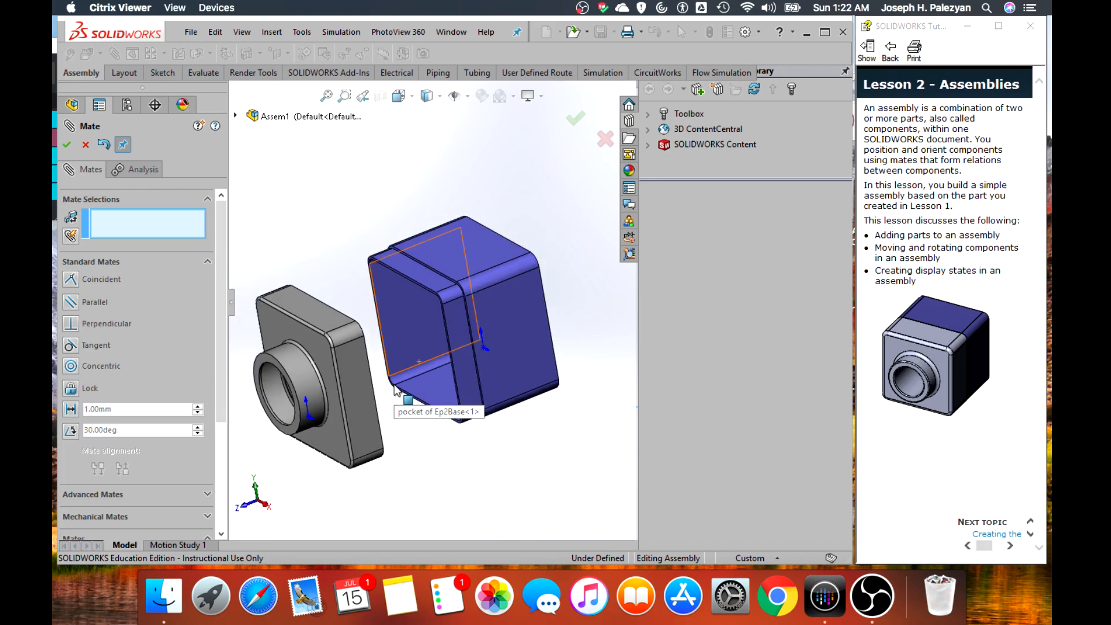
pyautogui.moveTo(465, 449); pyautogui.dragTo(346, 306, button='middle')
# Add a coincident mate between Ep2top's open-side rim face and the shoulder face of Ep2Base's step, and finish mating
pyautogui.scroll(-5, 334, 276)
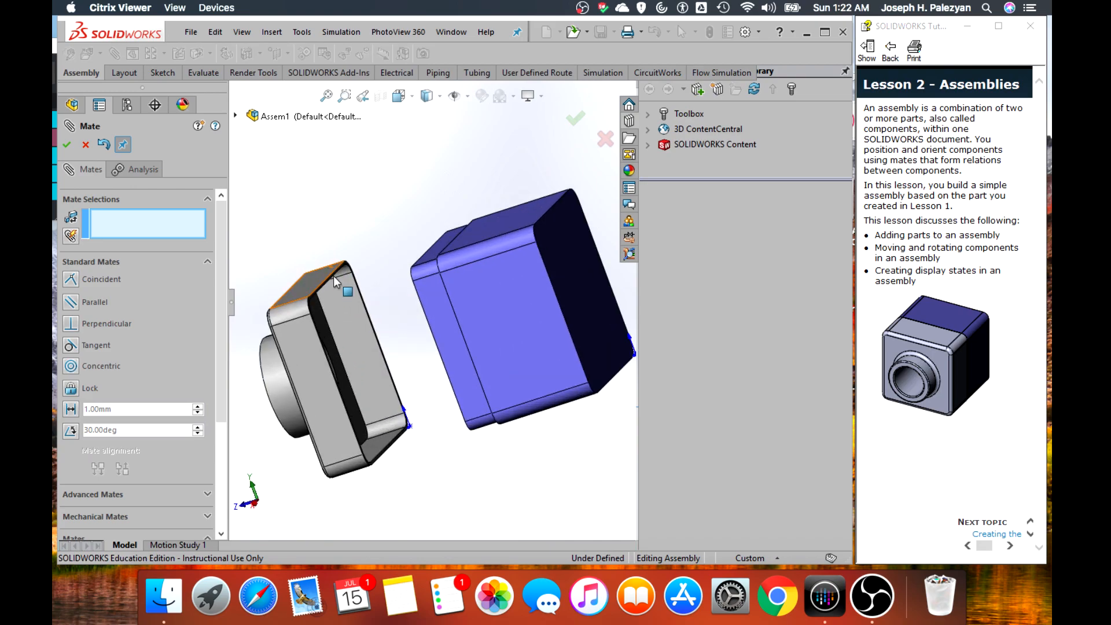
pyautogui.scroll(-3, 382, 255)
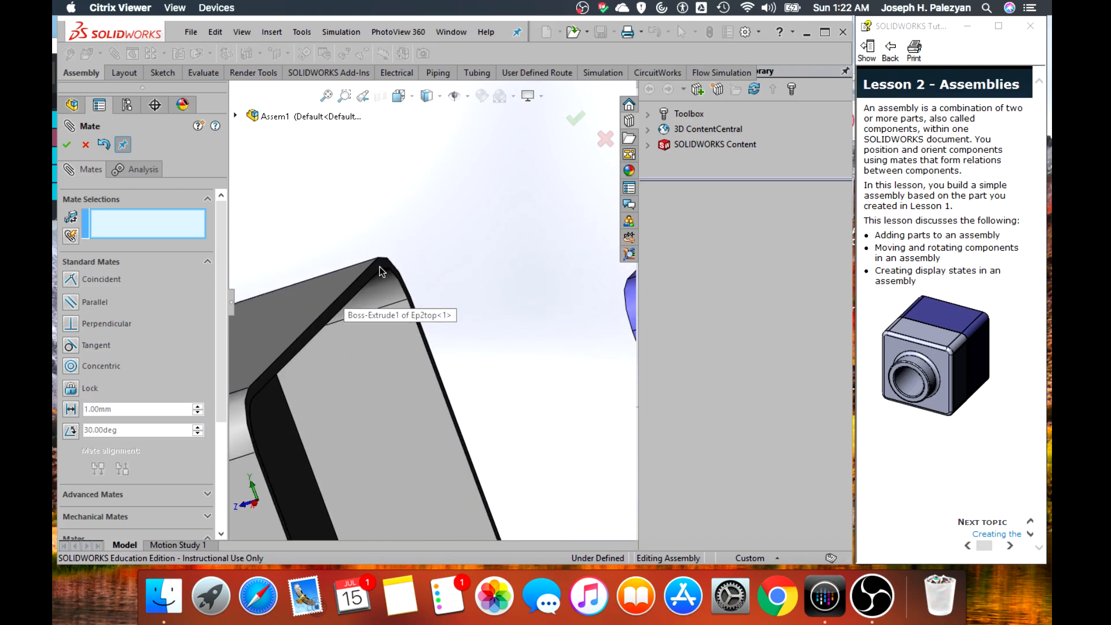
pyautogui.scroll(1, 381, 271)
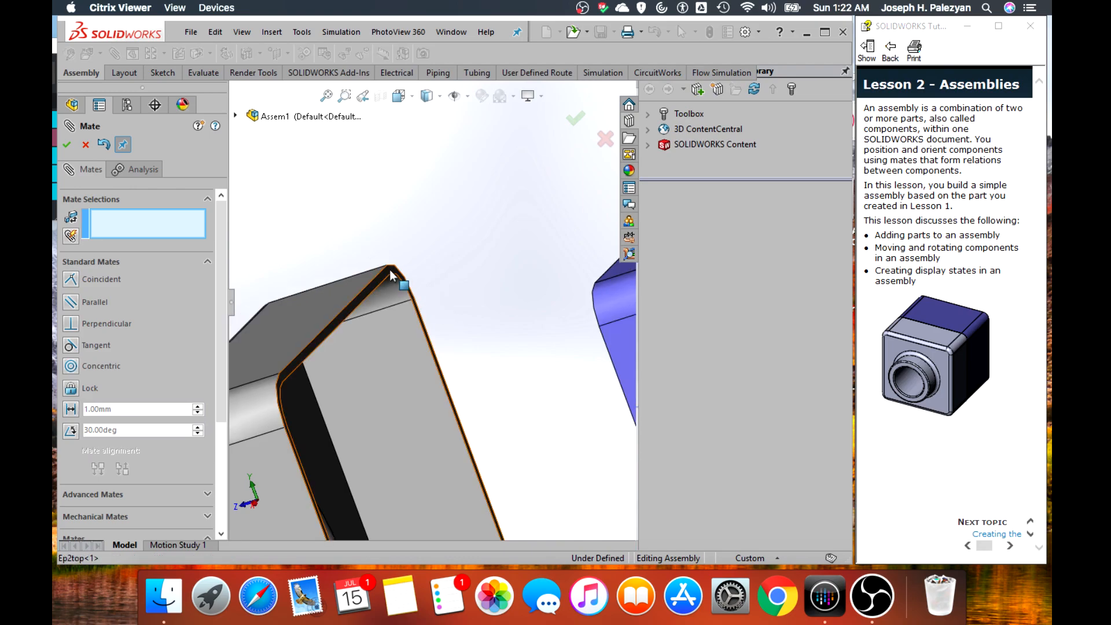
pyautogui.click(391, 275)
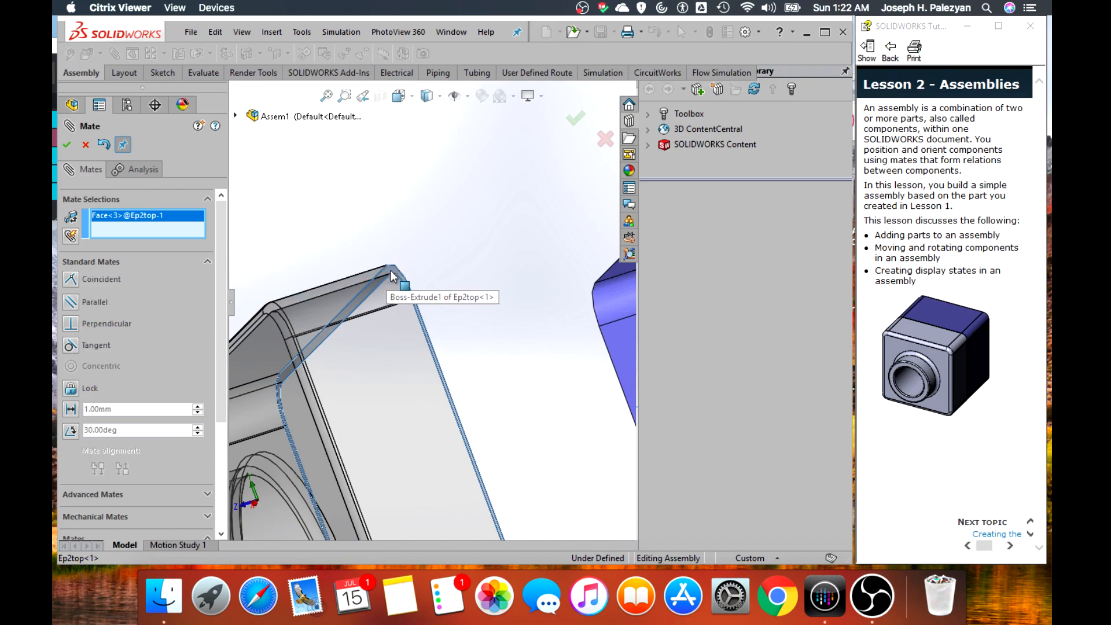
pyautogui.moveTo(492, 299); pyautogui.dragTo(547, 303, button='middle')
pyautogui.moveTo(568, 211); pyautogui.dragTo(509, 246, button='middle')
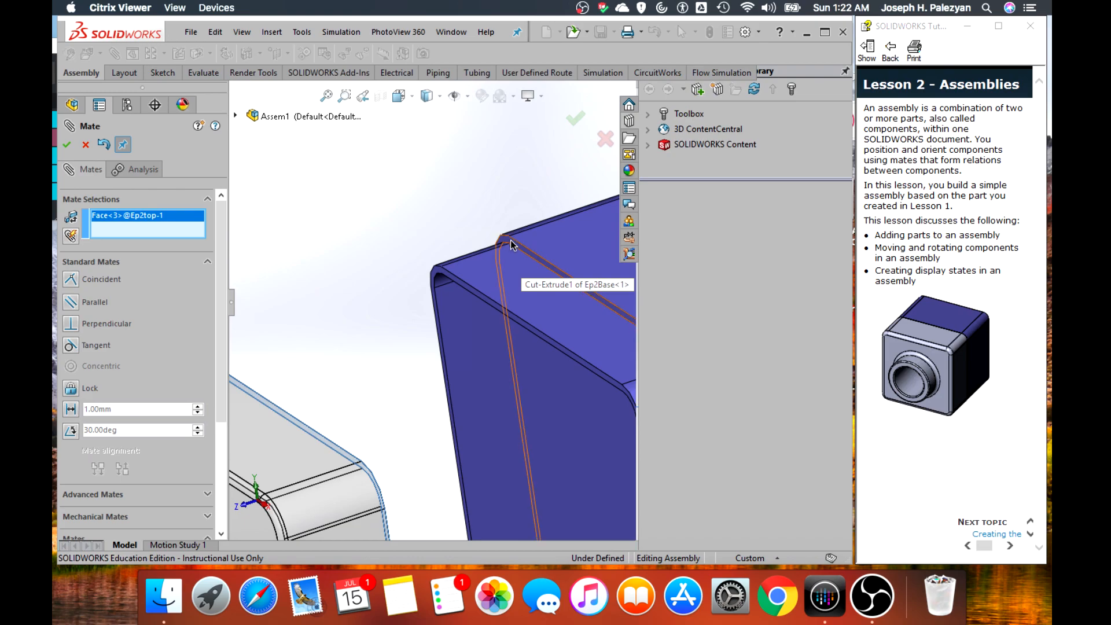
pyautogui.click(510, 241)
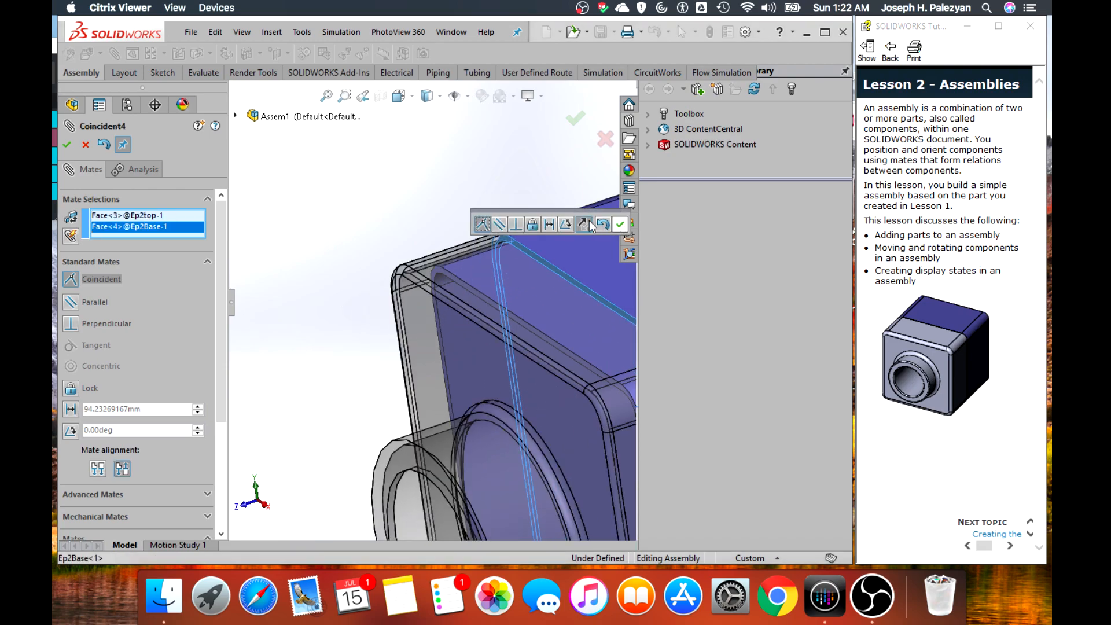
pyautogui.click(619, 227)
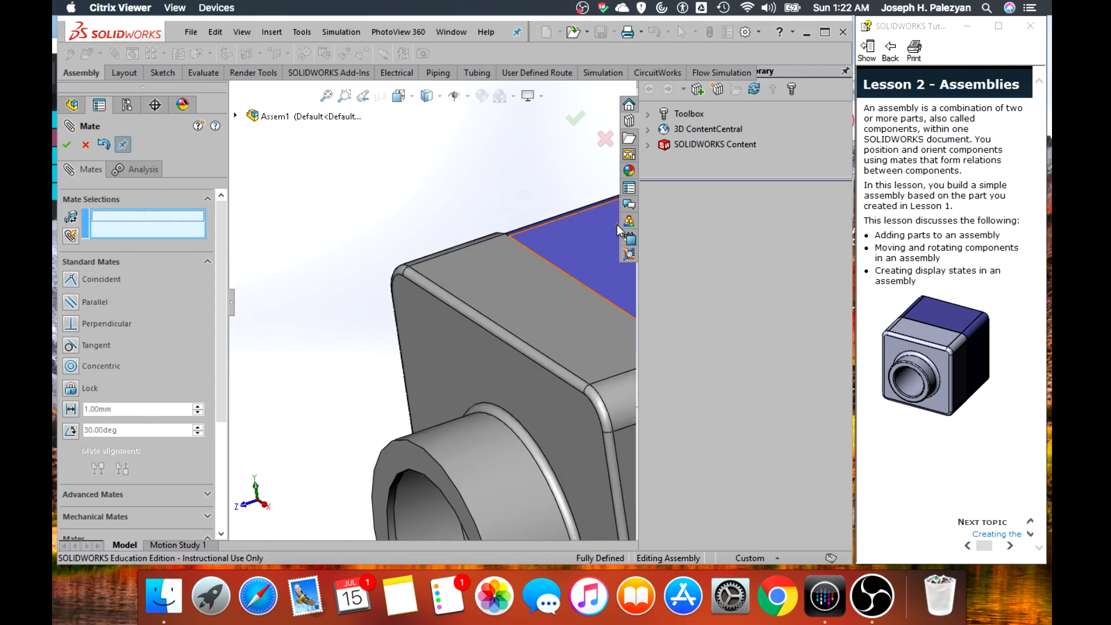
pyautogui.scroll(-2, 496, 222)
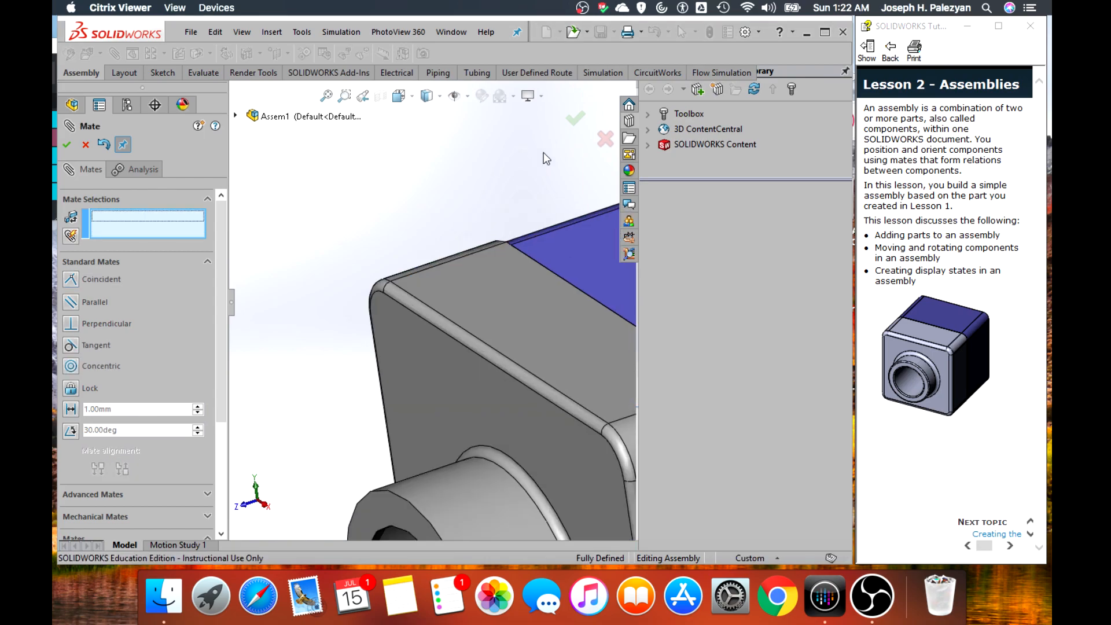
pyautogui.click(605, 138)
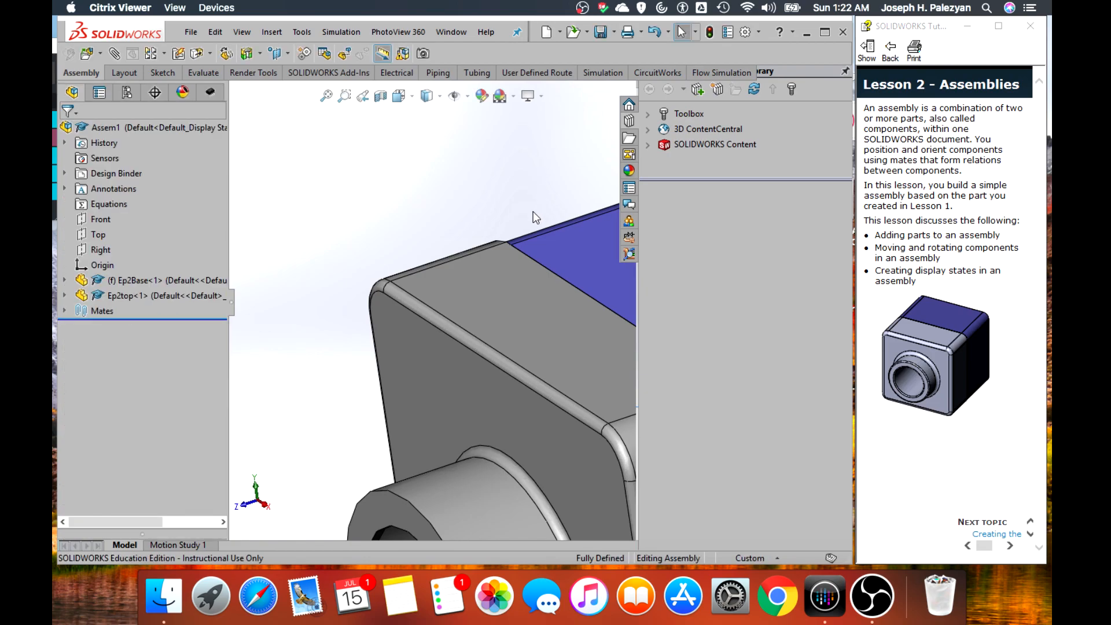
# Inspect the mated assembly and check the normal distance between the outer side faces of Ep2Base and Ep2top
pyautogui.scroll(5, 533, 210)
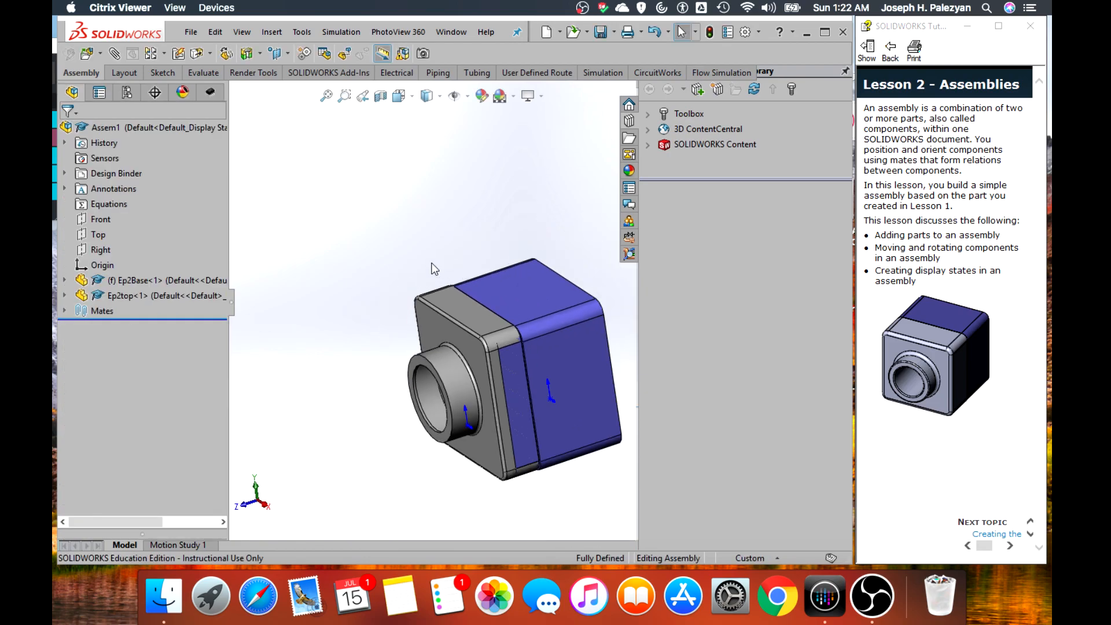
pyautogui.moveTo(384, 255); pyautogui.dragTo(505, 318, button='middle')
pyautogui.click(505, 318)
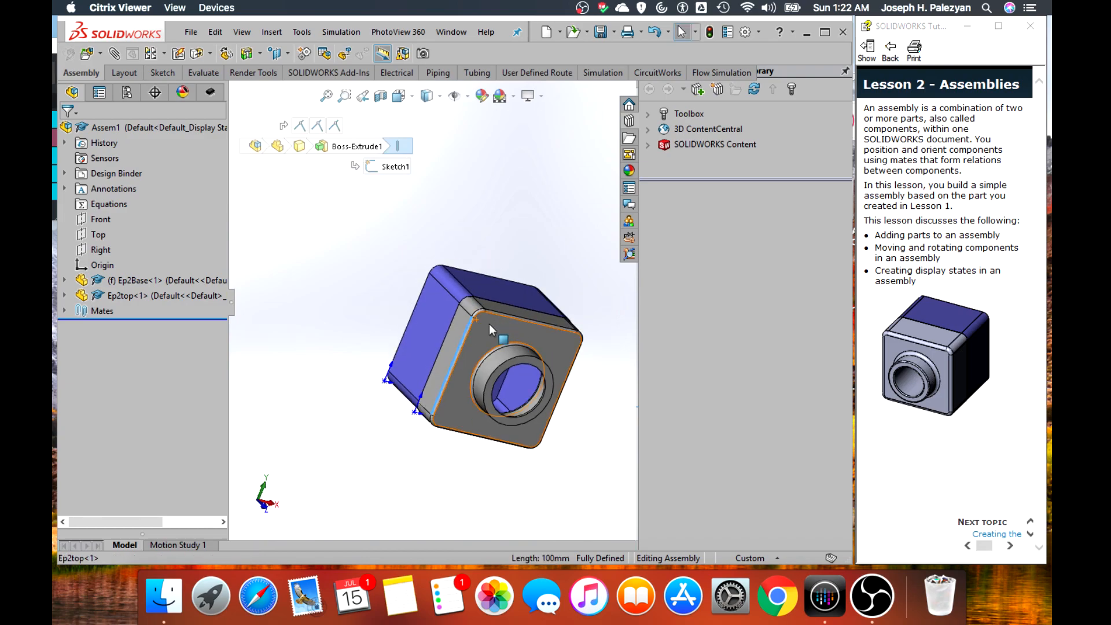
pyautogui.moveTo(589, 331); pyautogui.dragTo(540, 367, button='middle')
pyautogui.click(540, 367)
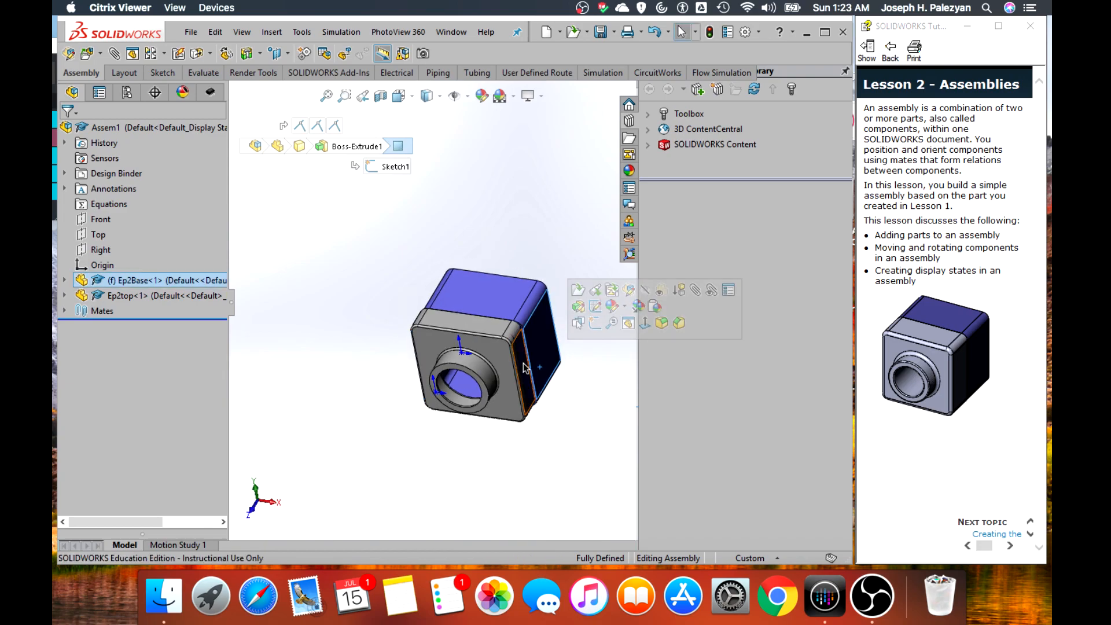
pyautogui.click(524, 363)
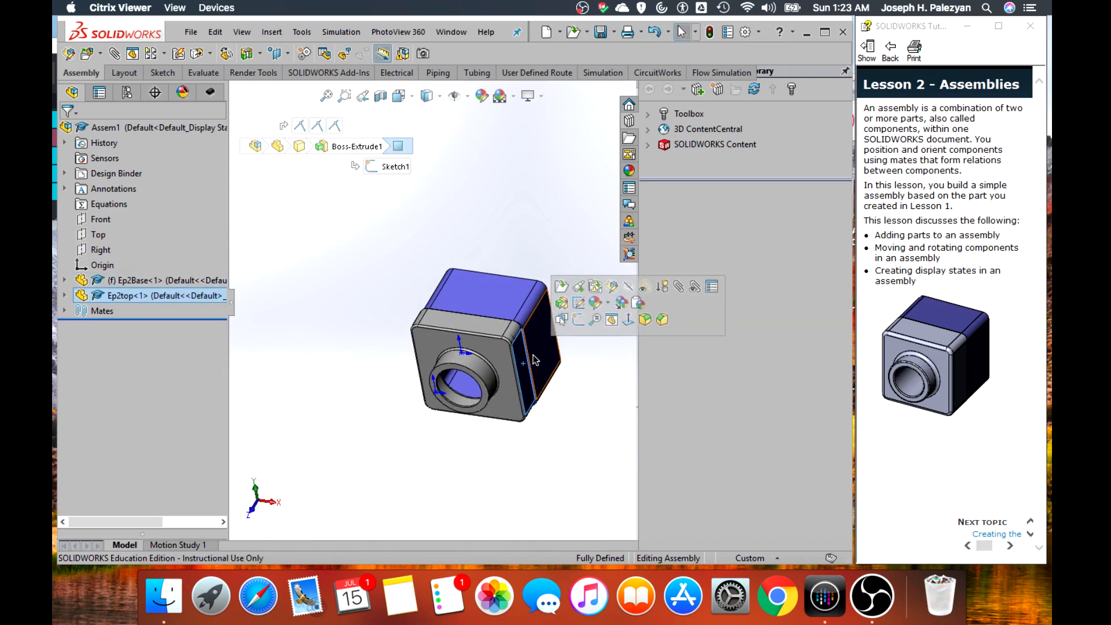
pyautogui.keyDown('ctrl'); pyautogui.click(534, 356); pyautogui.keyUp('ctrl')
pyautogui.scroll(-1, 350, 239)
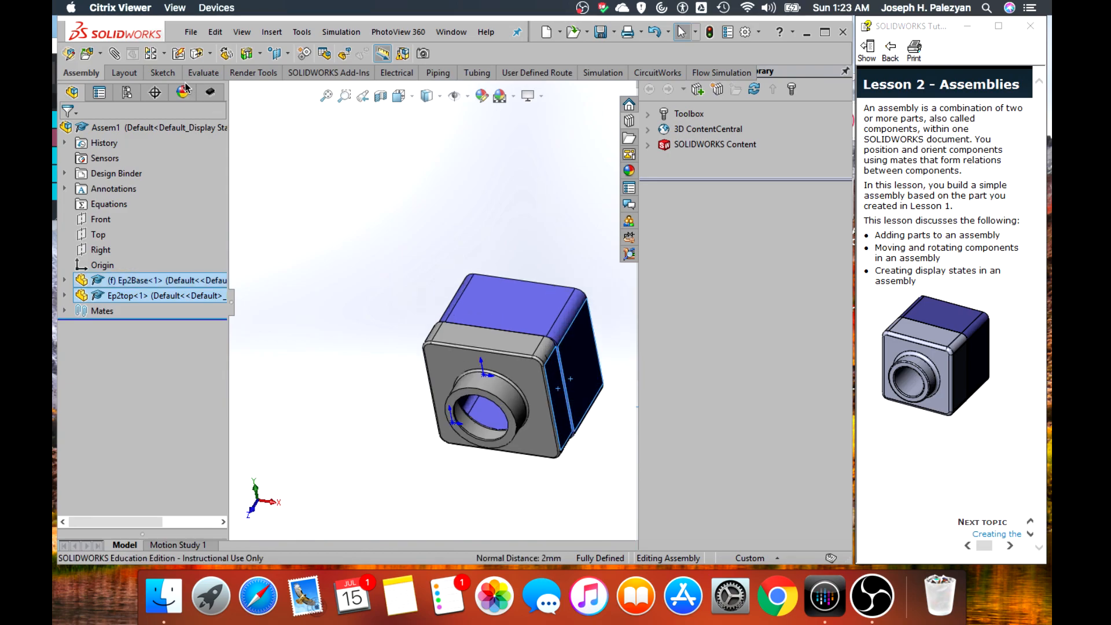
pyautogui.click(114, 55)
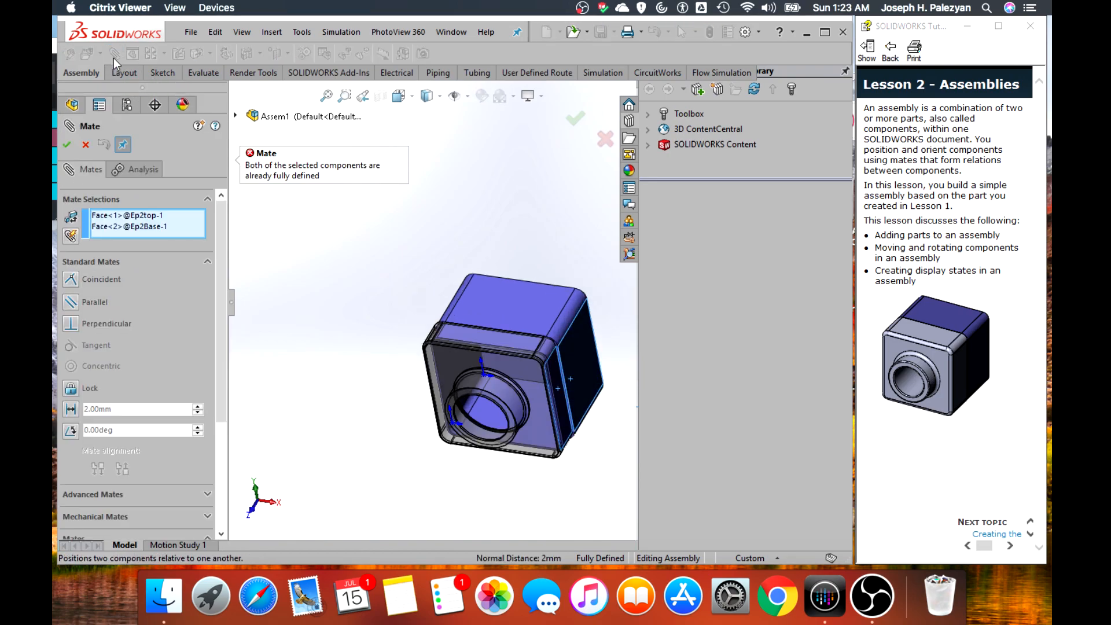
pyautogui.rightClick(149, 221)
pyautogui.click(169, 226)
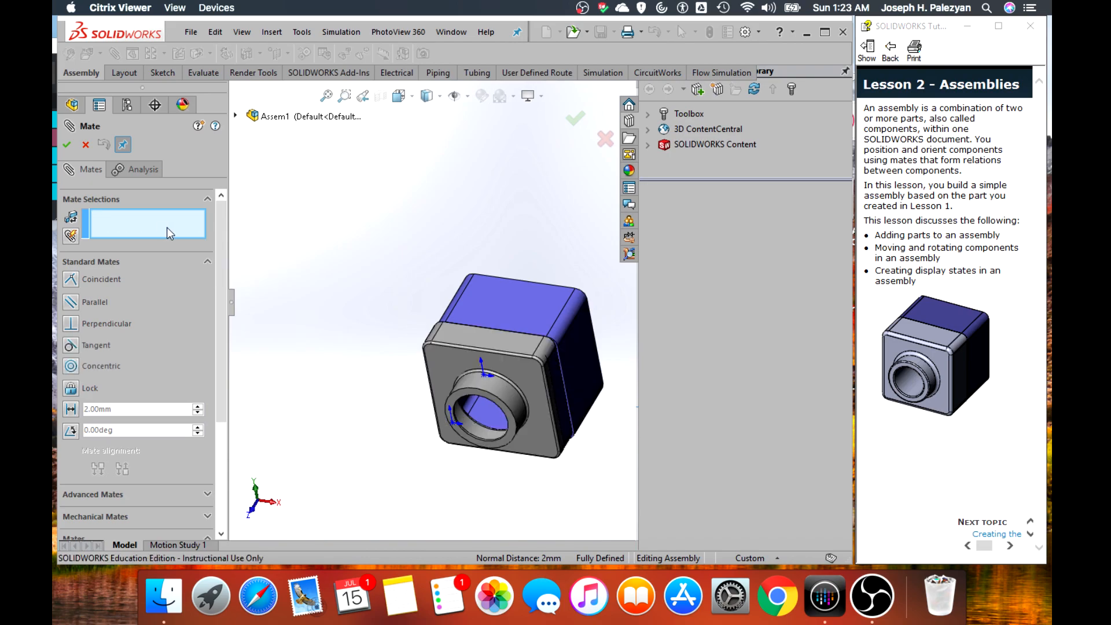
pyautogui.moveTo(389, 293); pyautogui.dragTo(305, 347, button='middle')
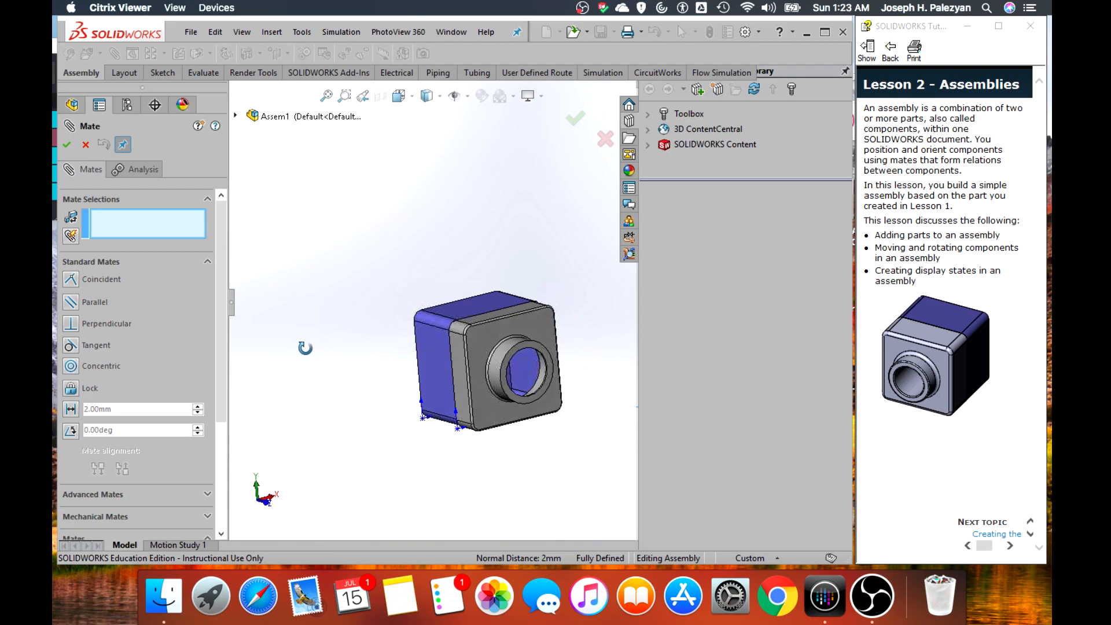
pyautogui.click(86, 144)
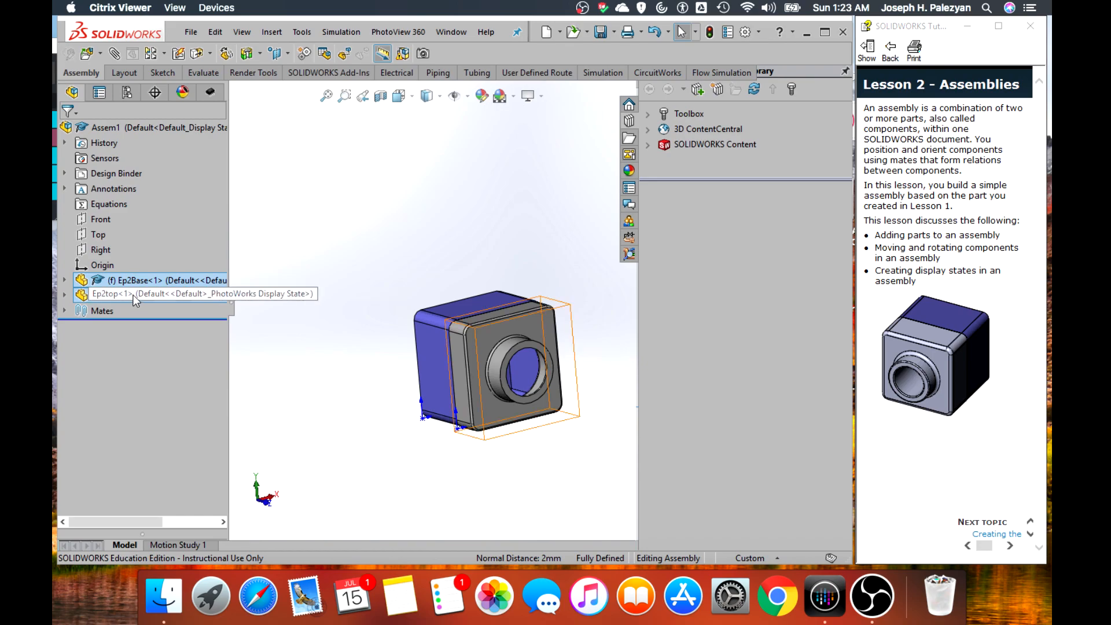
# Delete the three mates Coincident1, Coincident3 and Coincident4 between Ep2Base and Ep2top
pyautogui.moveTo(290, 335)
pyautogui.mouseDown(button='middle')
pyautogui.moveTo(249, 303)
pyautogui.moveTo(248, 315)
pyautogui.moveTo(308, 337)
pyautogui.mouseUp(button='middle')
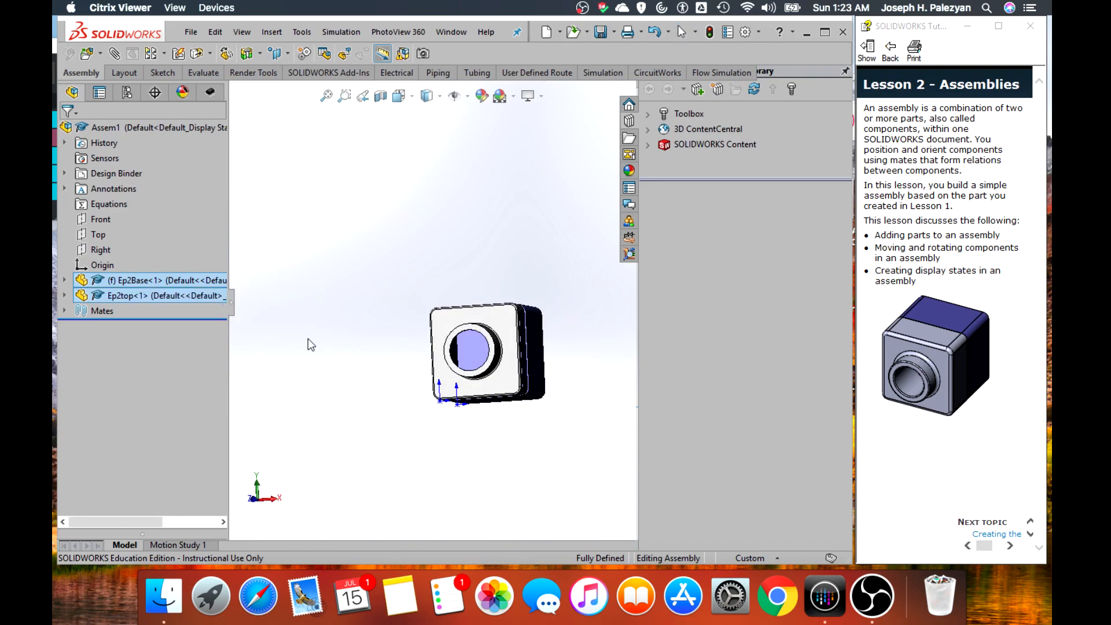
pyautogui.click(65, 311)
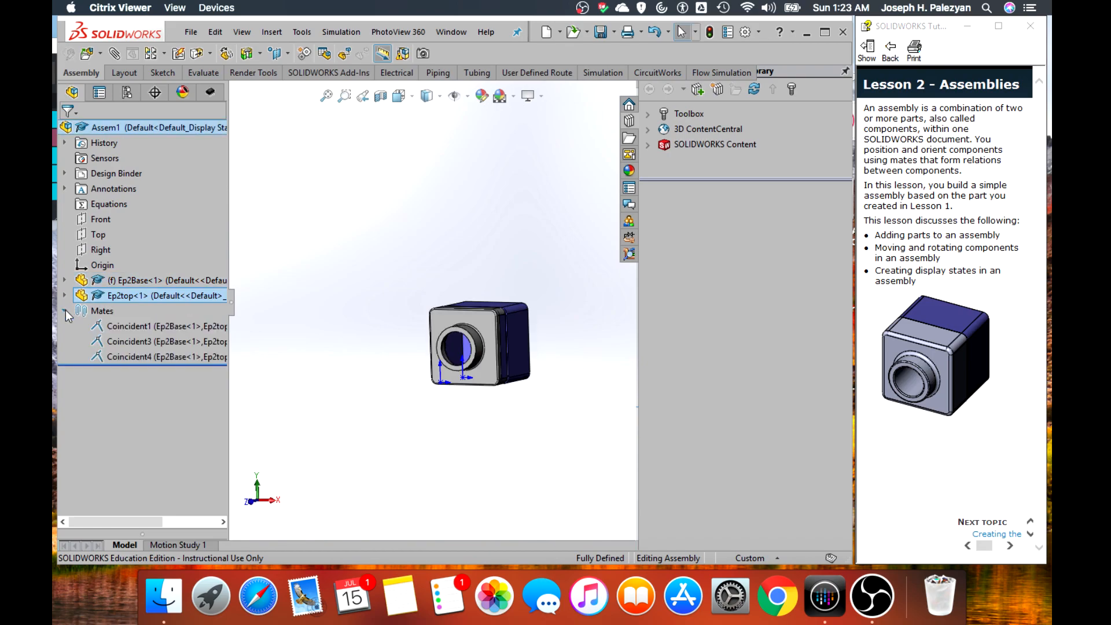
pyautogui.rightClick(114, 325)
pyautogui.click(151, 376)
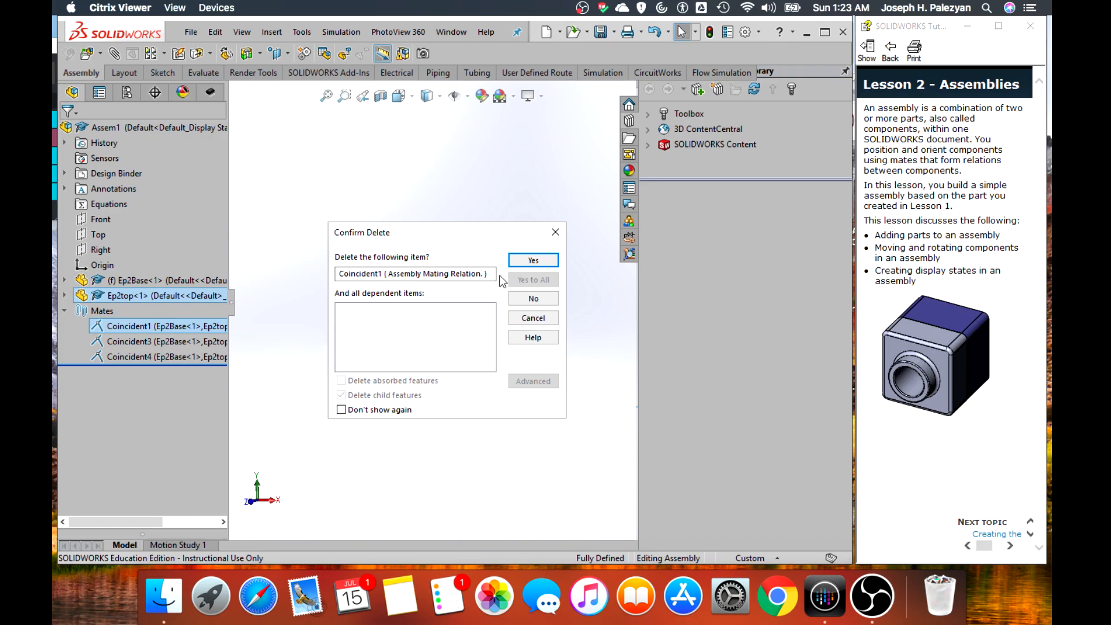
pyautogui.click(534, 260)
pyautogui.rightClick(173, 326)
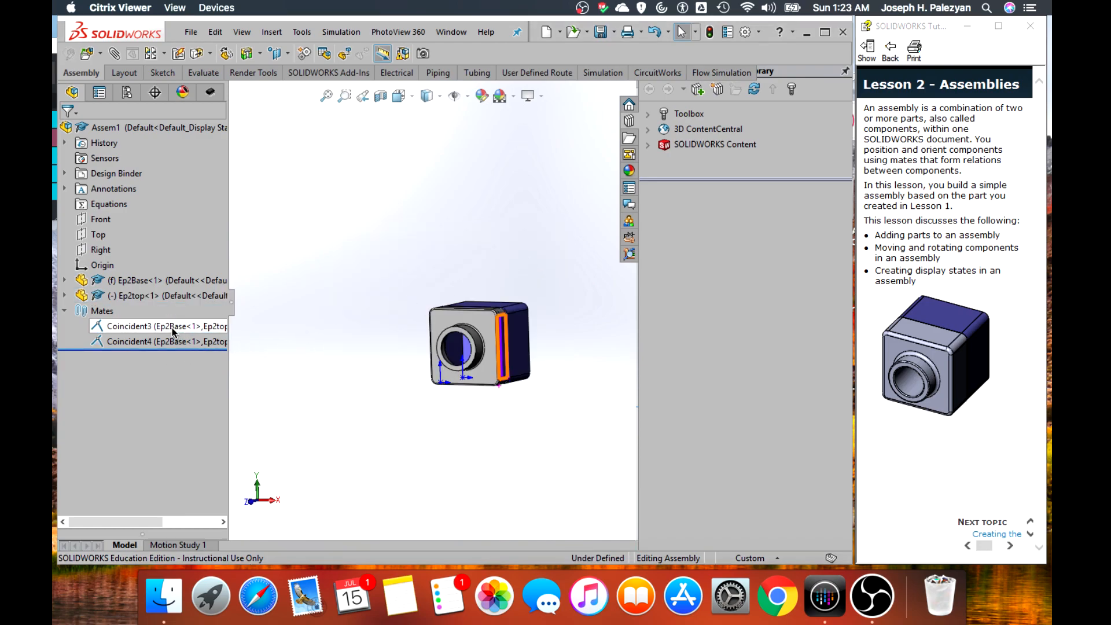
pyautogui.click(217, 376)
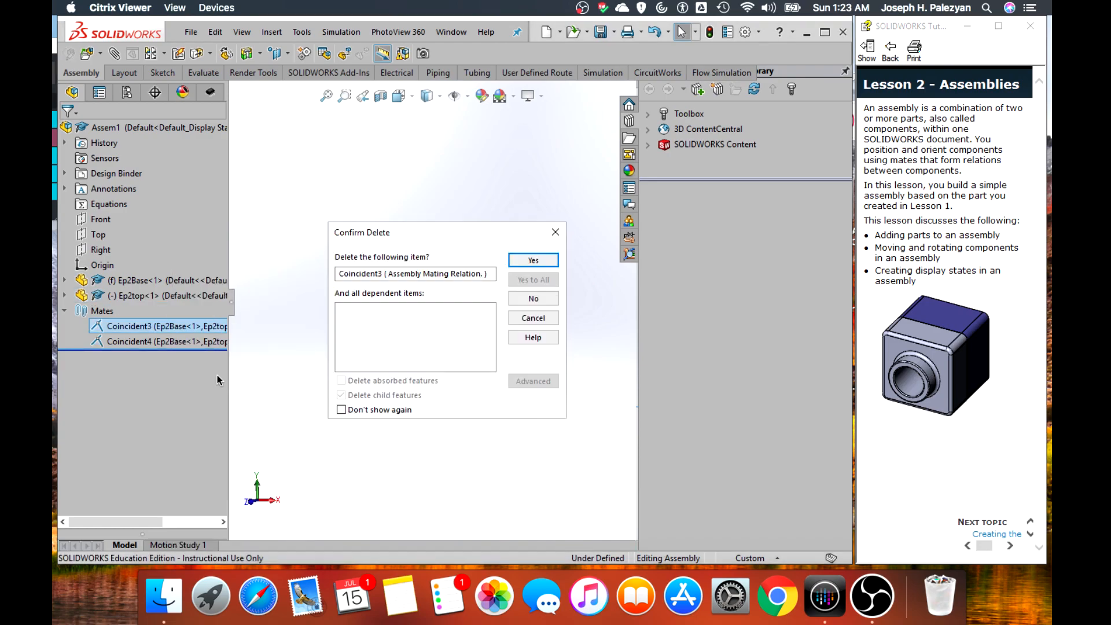
pyautogui.click(518, 263)
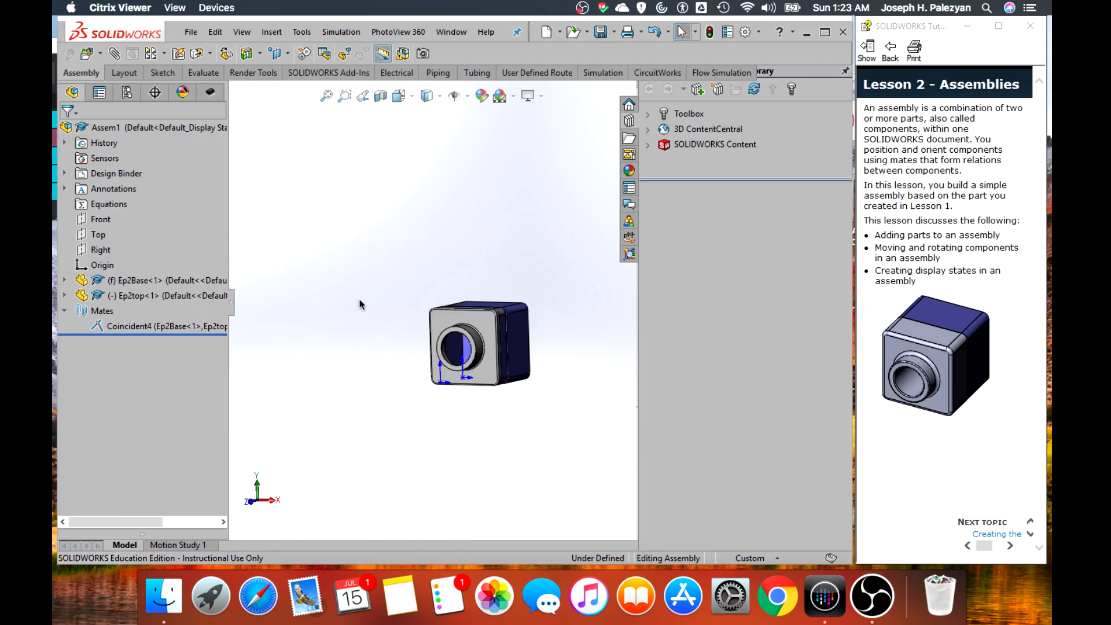
pyautogui.rightClick(154, 328)
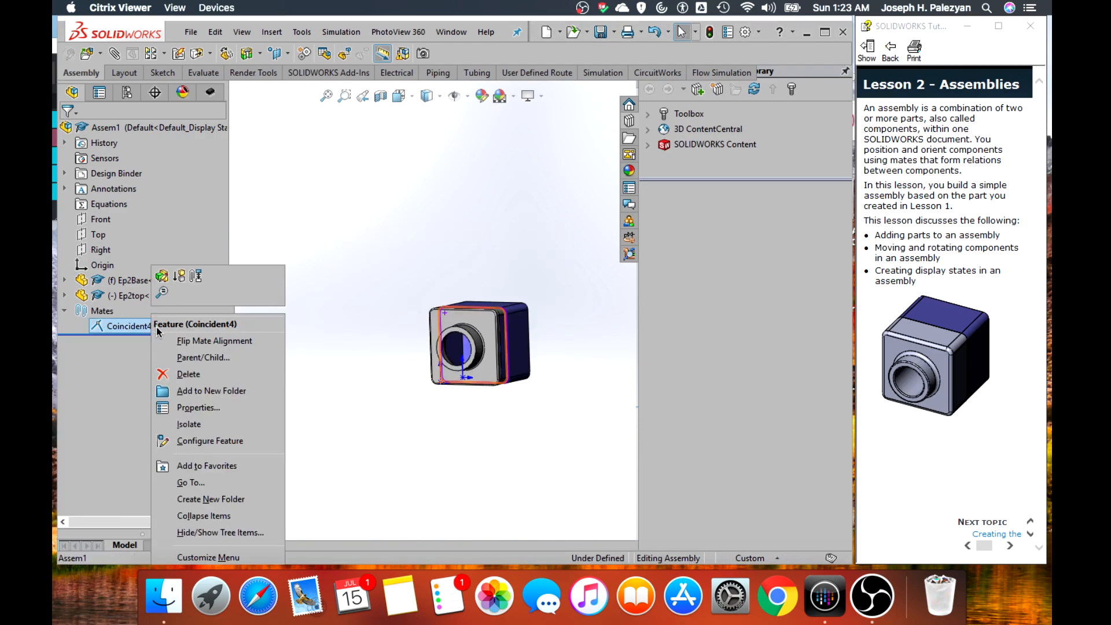
pyautogui.click(197, 376)
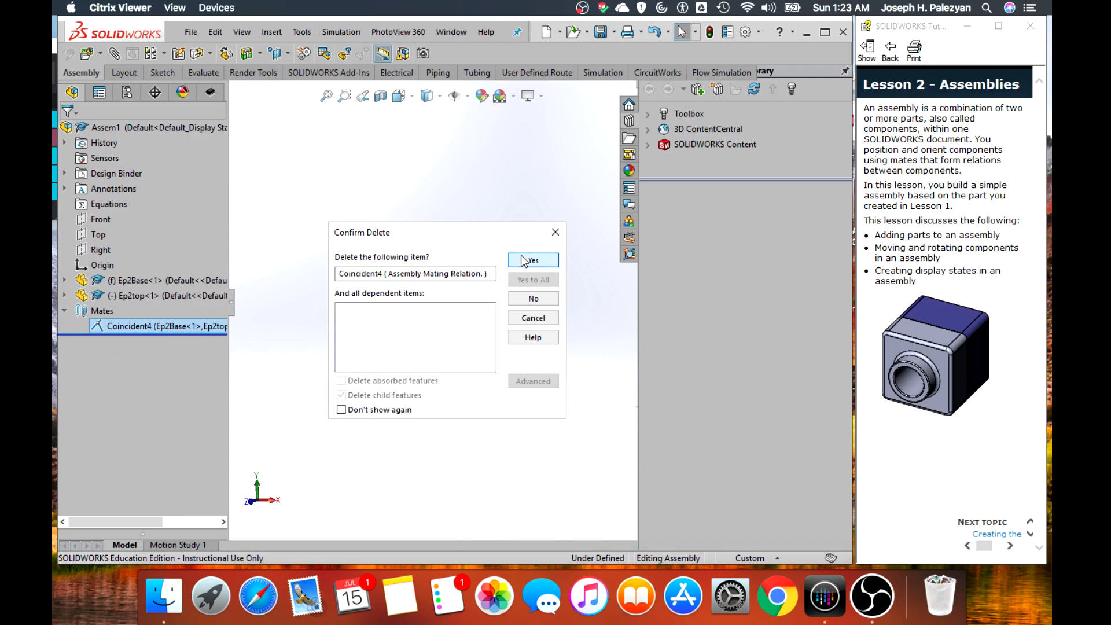
pyautogui.click(523, 261)
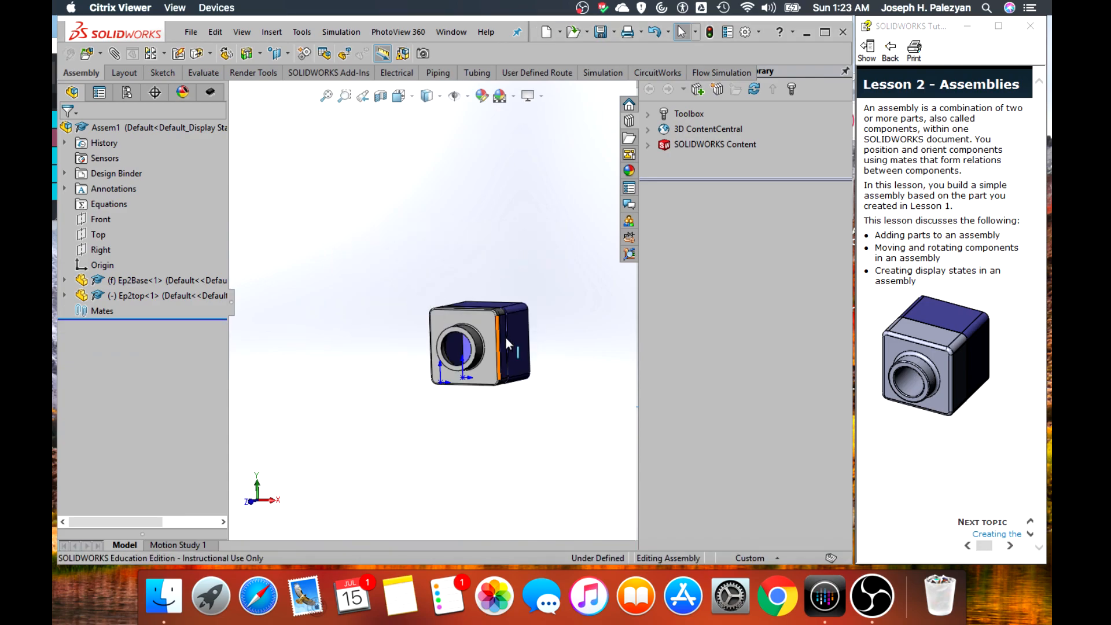
# Move the freed Ep2top away from Ep2Base so the mating rims of both parts are exposed
pyautogui.scroll(-5, 514, 349)
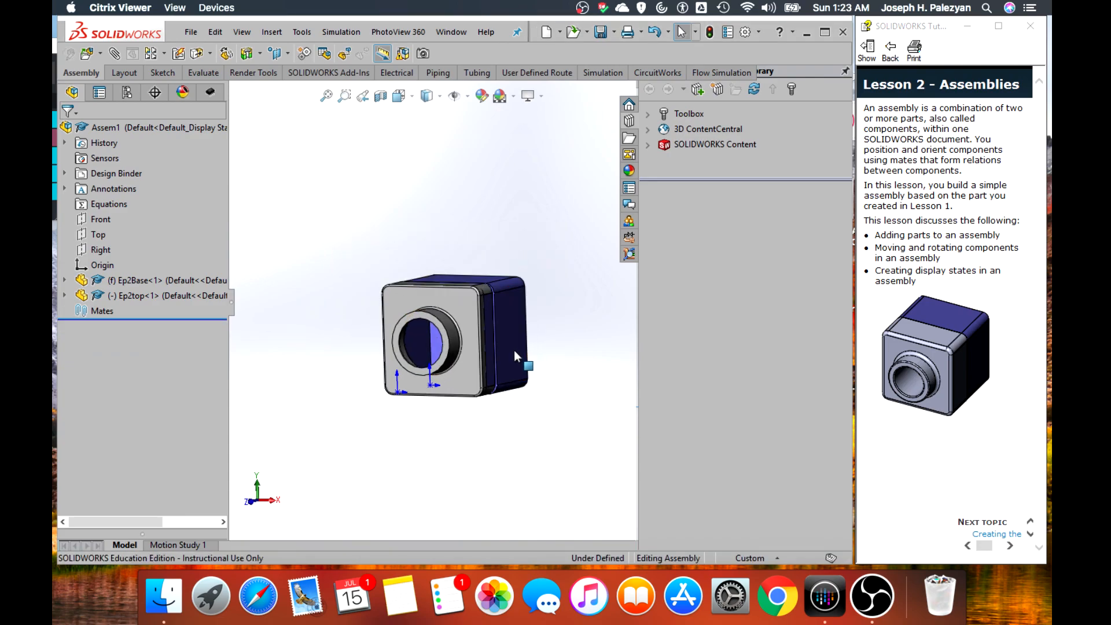
pyautogui.scroll(-1, 450, 281)
pyautogui.scroll(2, 375, 294)
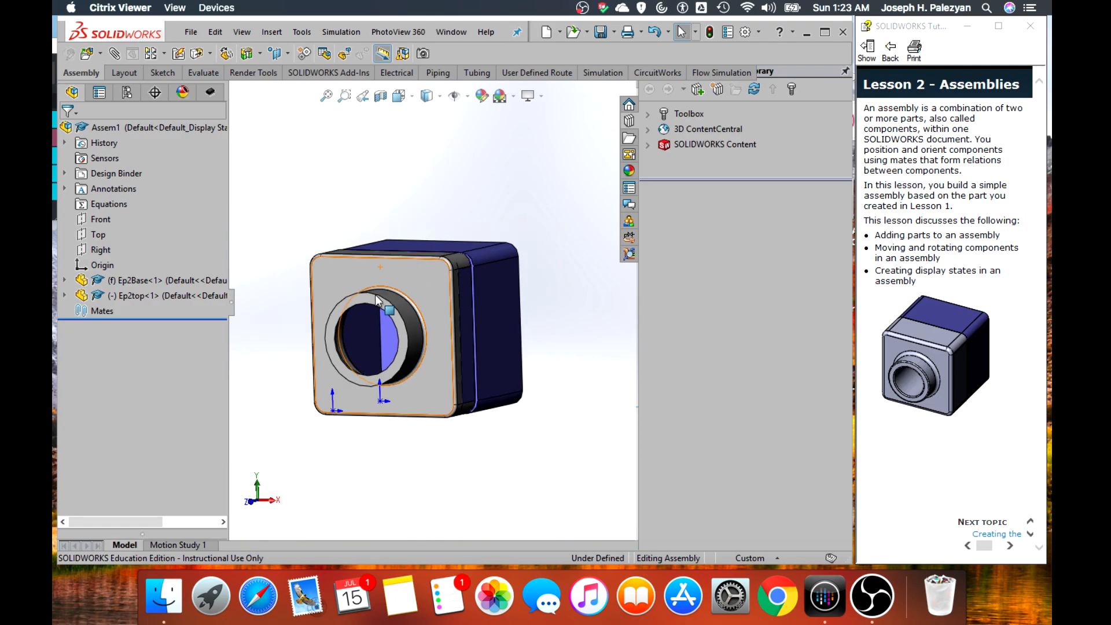
pyautogui.moveTo(311, 255); pyautogui.dragTo(286, 298, button='middle')
pyautogui.scroll(1, 381, 289)
pyautogui.moveTo(381, 284); pyautogui.dragTo(283, 303)
pyautogui.moveTo(287, 309); pyautogui.dragTo(339, 350, button='middle')
pyautogui.moveTo(432, 371); pyautogui.dragTo(388, 406, button='middle')
pyautogui.scroll(1, 373, 313)
pyautogui.scroll(-2, 375, 313)
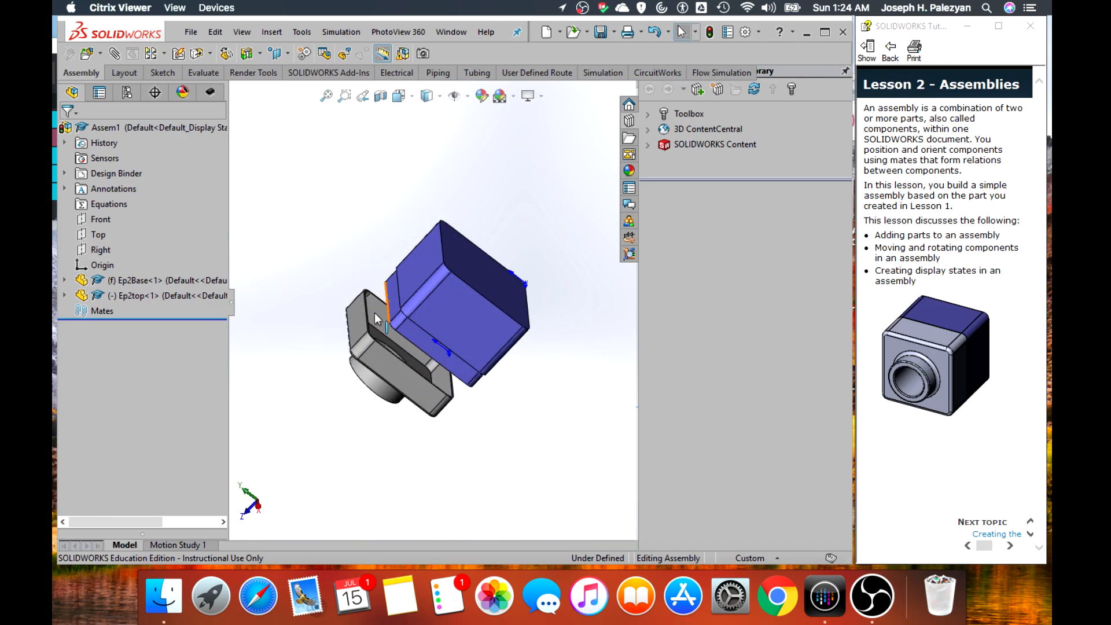
# Add a coincident mate between Ep2top's open-side rim face and the shoulder face of Ep2Base's step, and finish mating
pyautogui.scroll(-3, 394, 287)
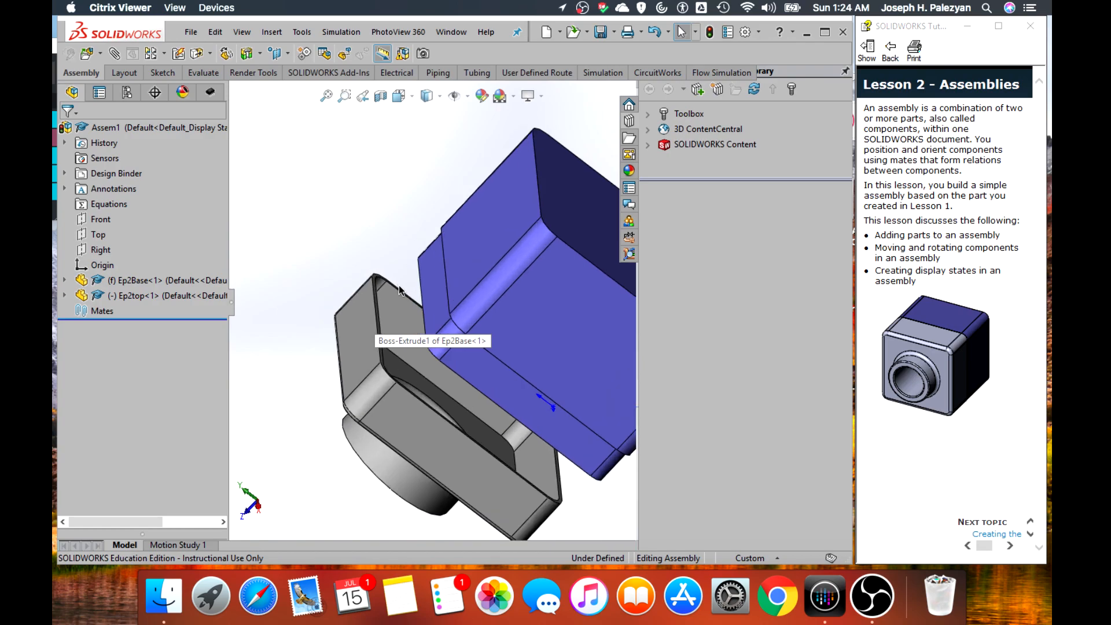
pyautogui.scroll(-4, 399, 290)
pyautogui.scroll(3, 443, 285)
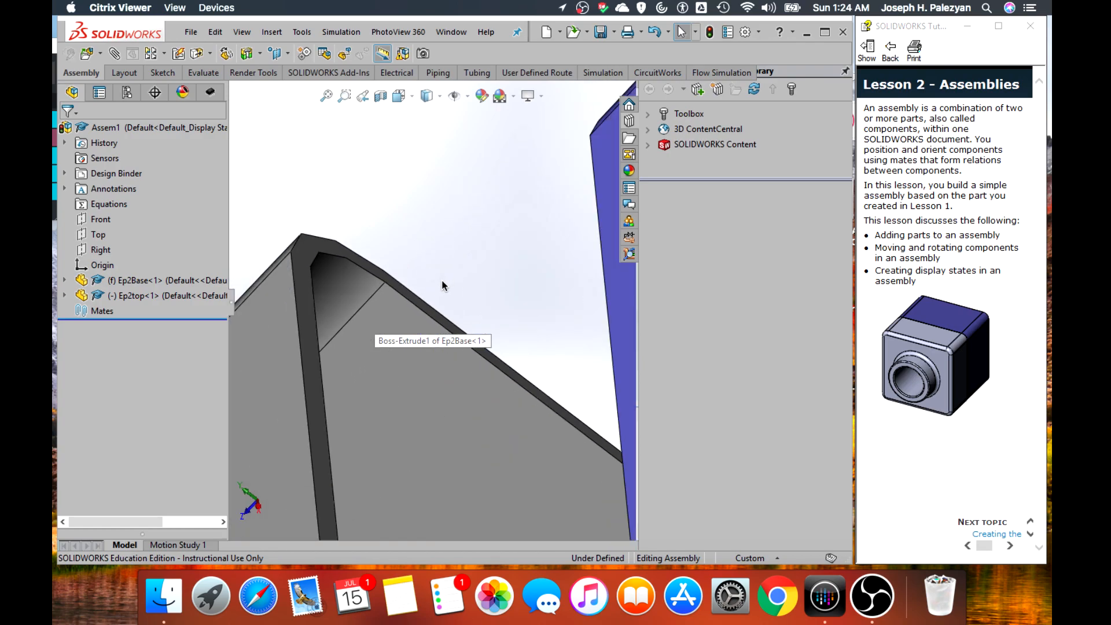
pyautogui.click(301, 277)
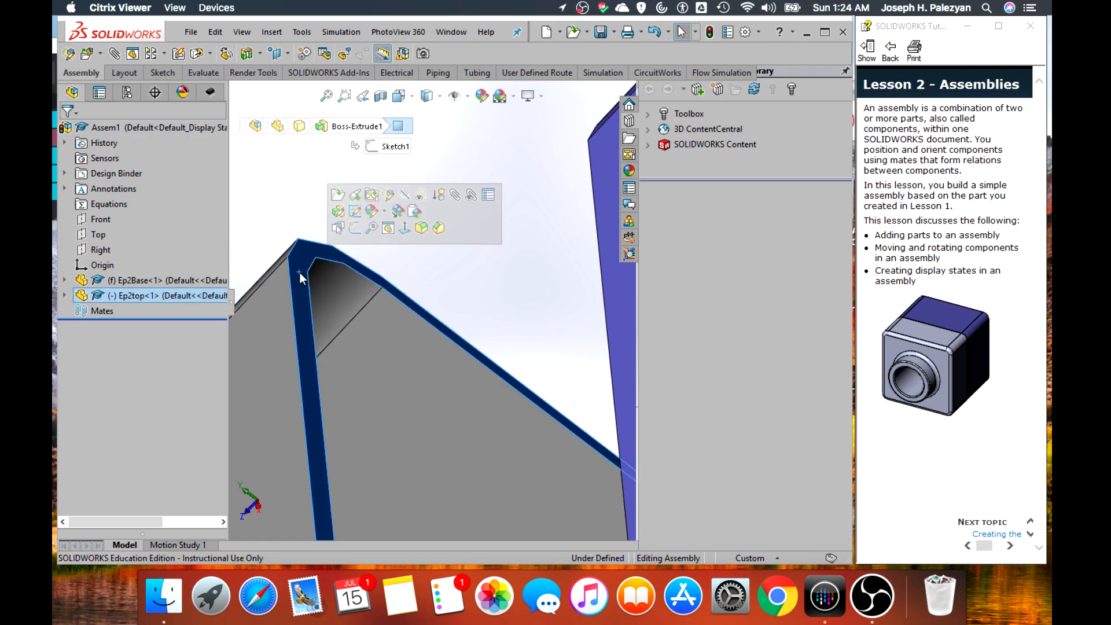
pyautogui.scroll(6, 301, 274)
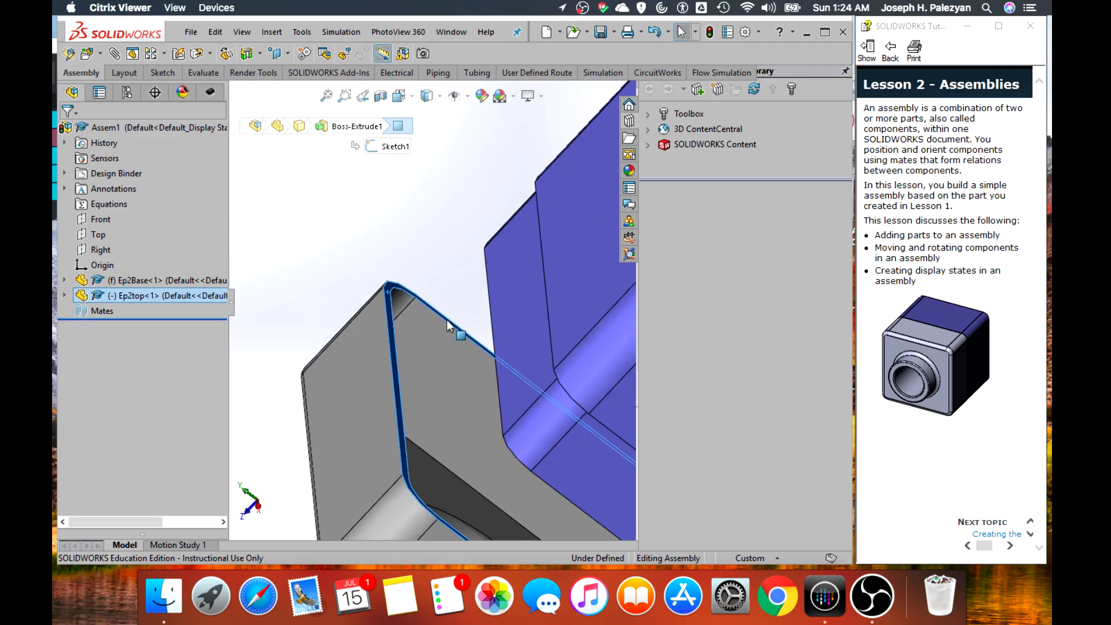
pyautogui.scroll(1, 459, 314)
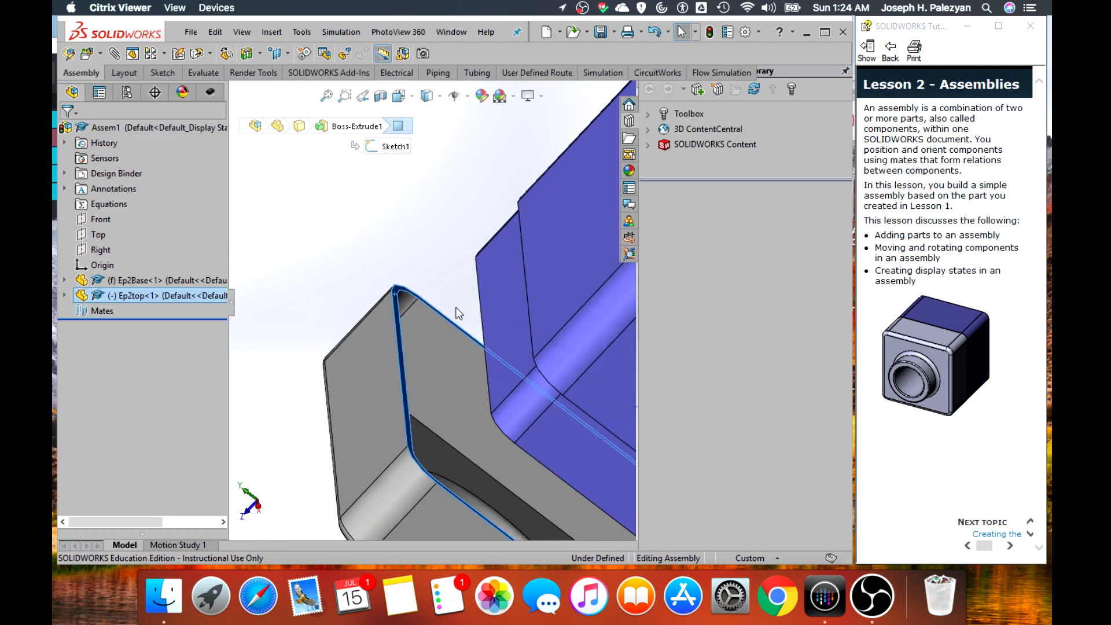
pyautogui.scroll(1, 450, 315)
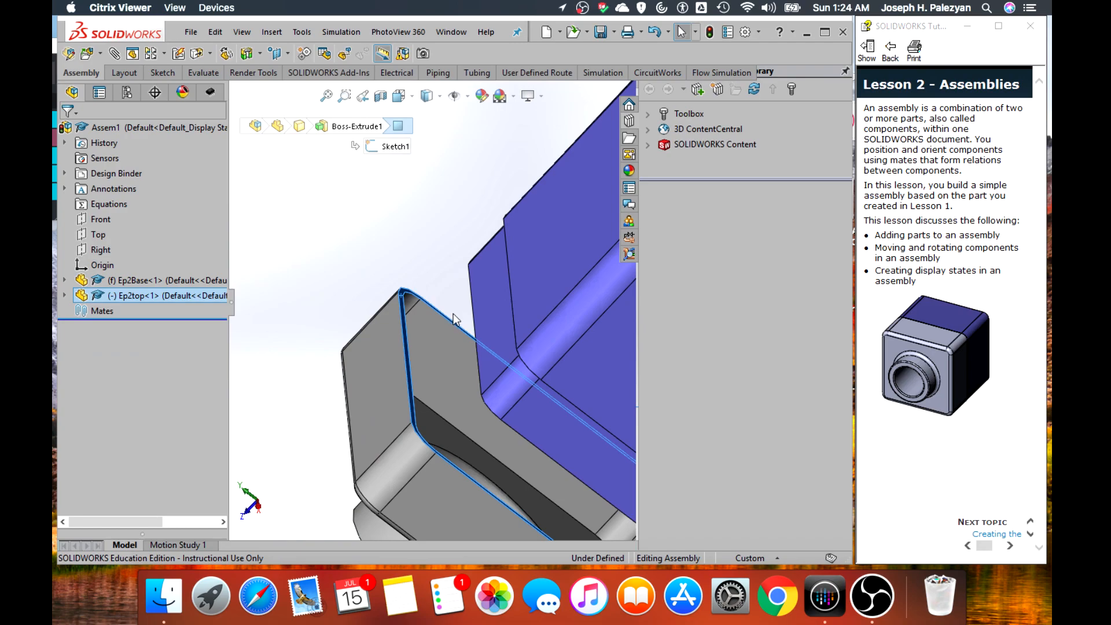
pyautogui.moveTo(448, 300); pyautogui.dragTo(486, 251, button='middle')
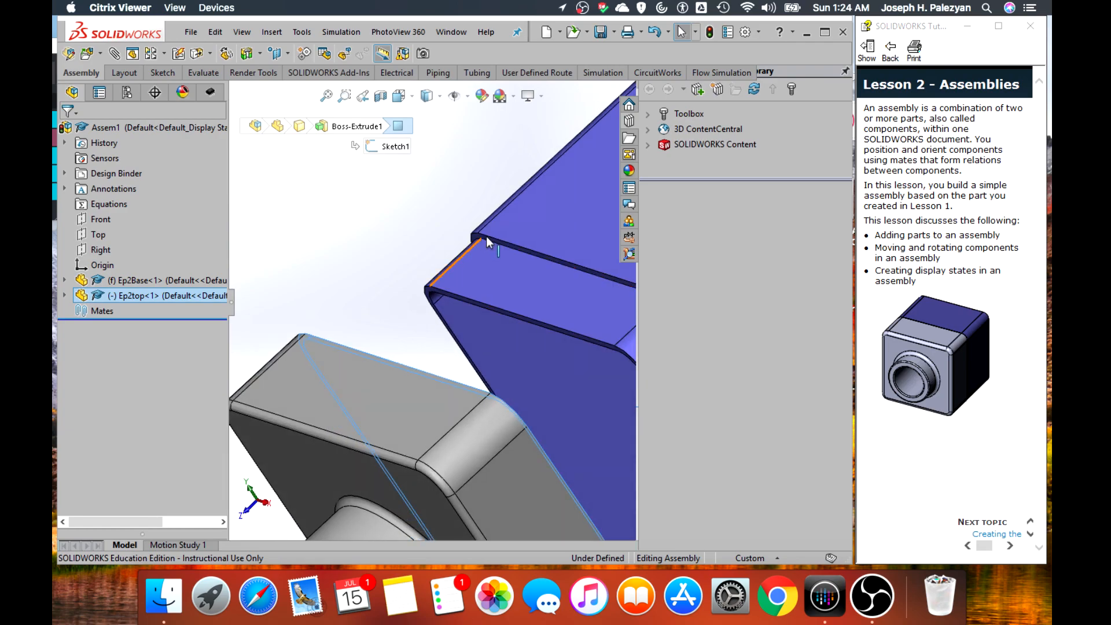
pyautogui.scroll(-3, 489, 249)
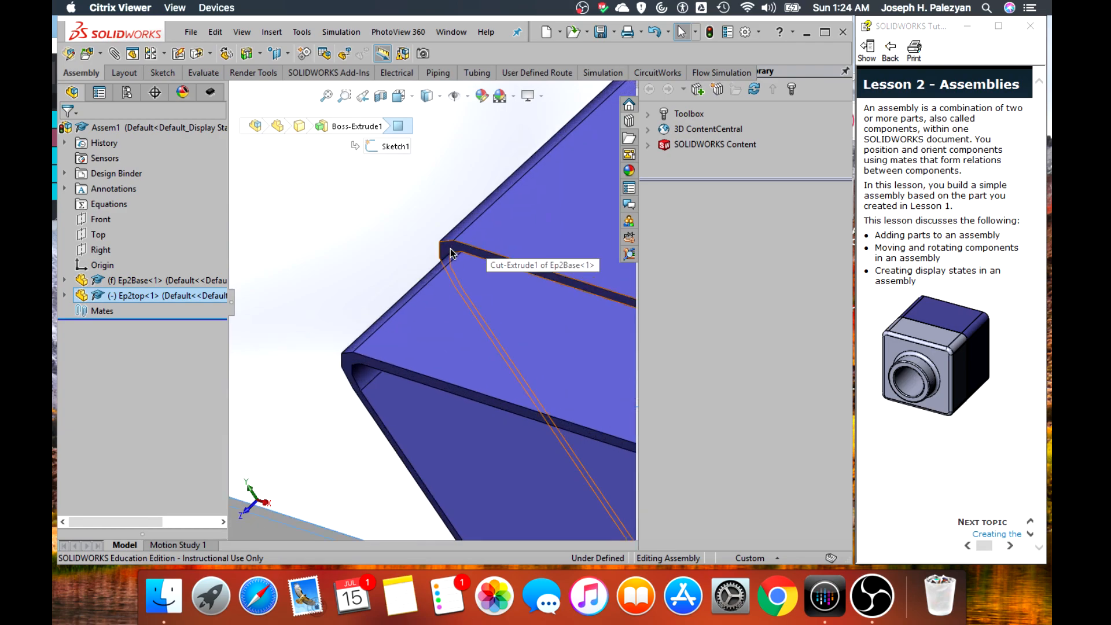
pyautogui.click(451, 253)
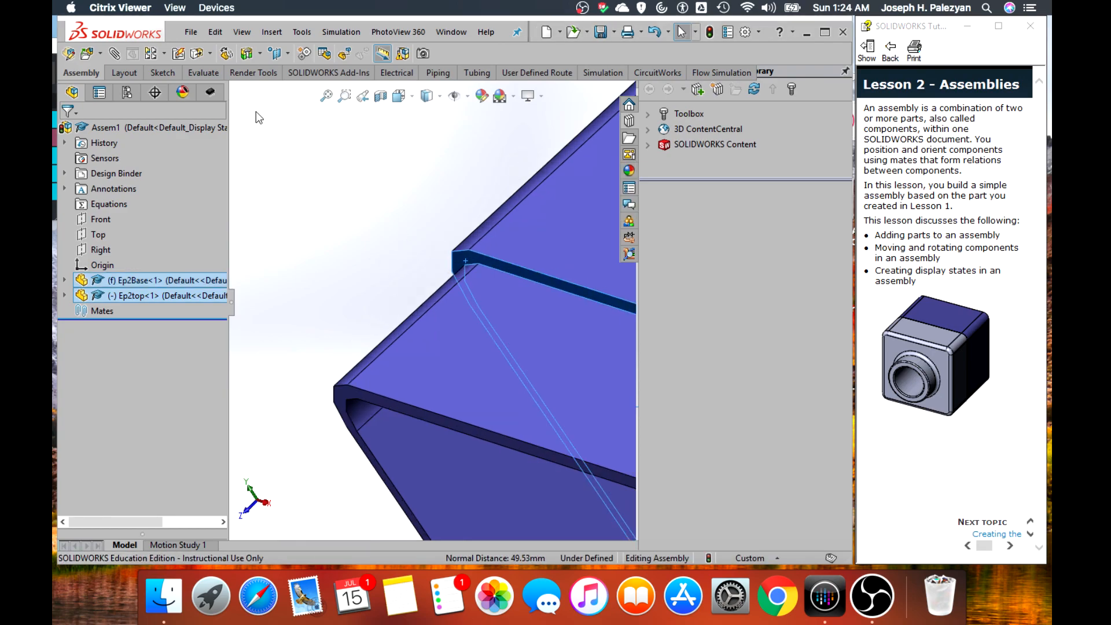
pyautogui.click(115, 54)
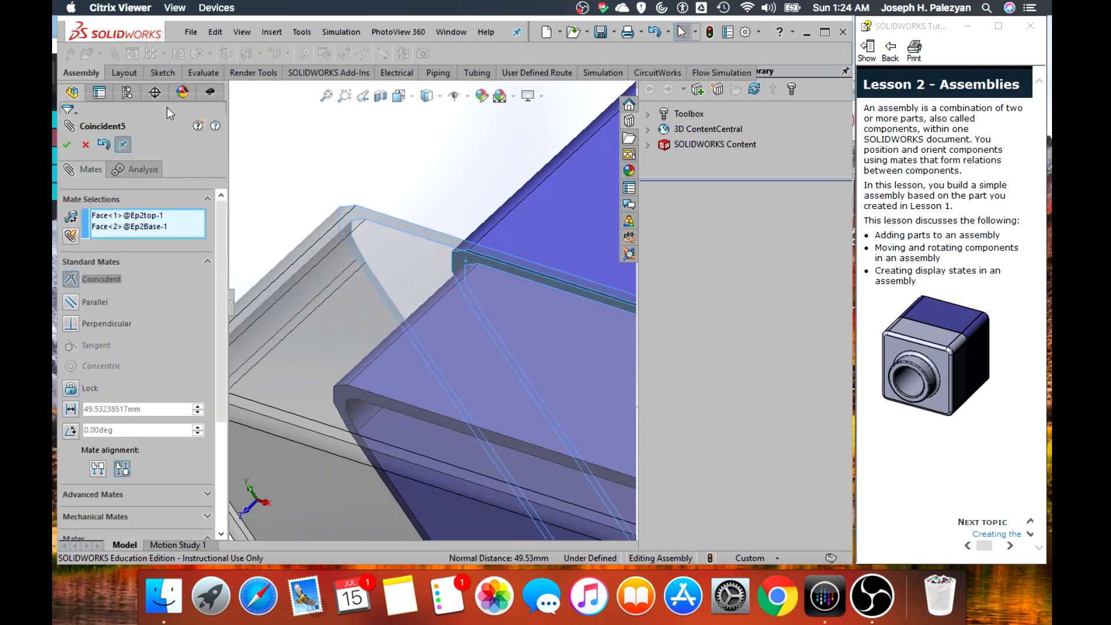
pyautogui.click(69, 149)
pyautogui.click(69, 148)
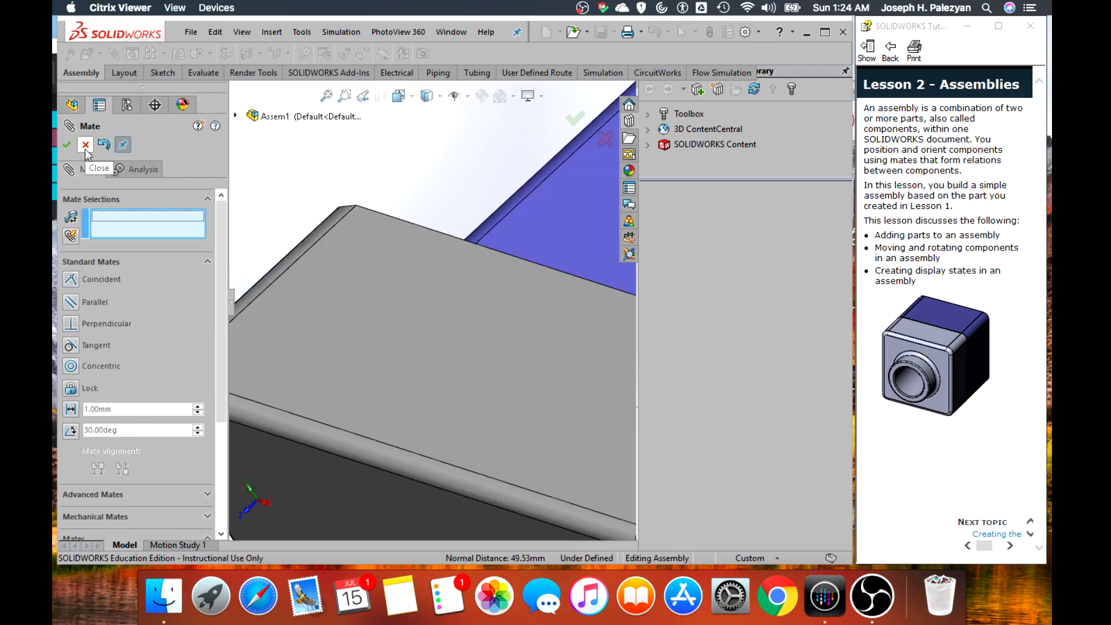
# Examine from several sides how Ep2top sits against Ep2Base with only the rim-to-shoulder mate in place
pyautogui.scroll(3, 482, 269)
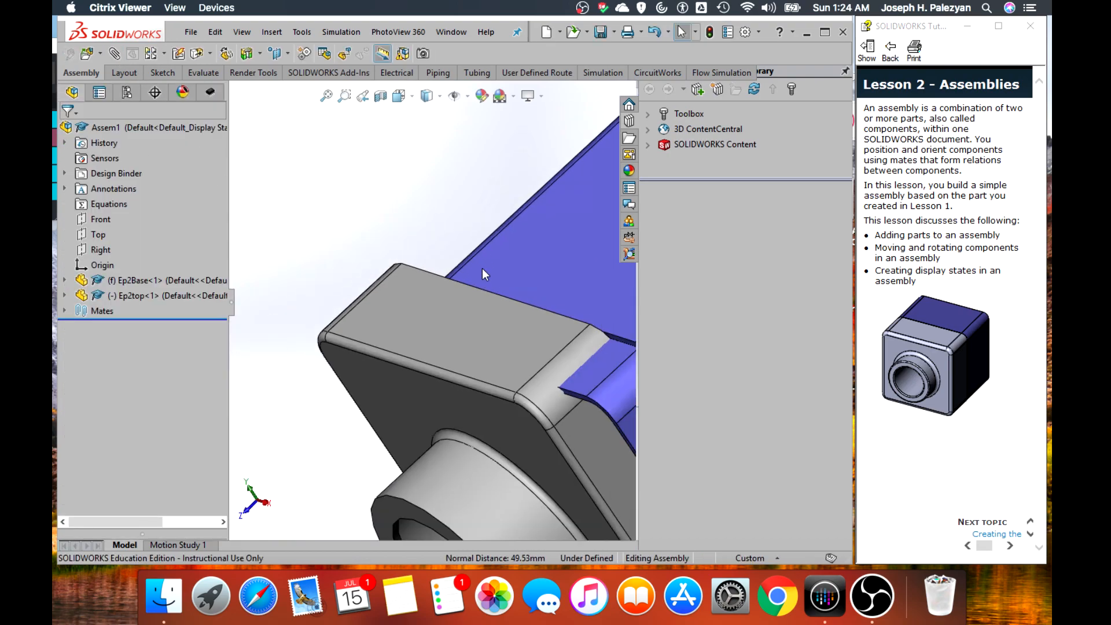
pyautogui.scroll(4, 491, 338)
pyautogui.scroll(-1, 490, 346)
pyautogui.scroll(1, 491, 347)
pyautogui.scroll(3, 509, 377)
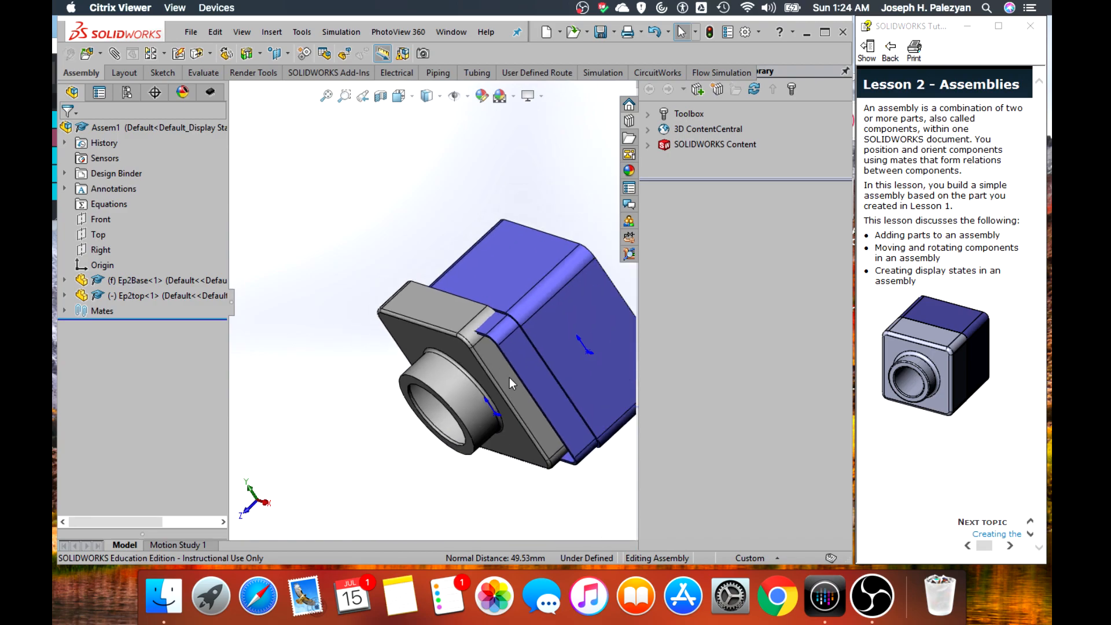
pyautogui.scroll(-3, 519, 356)
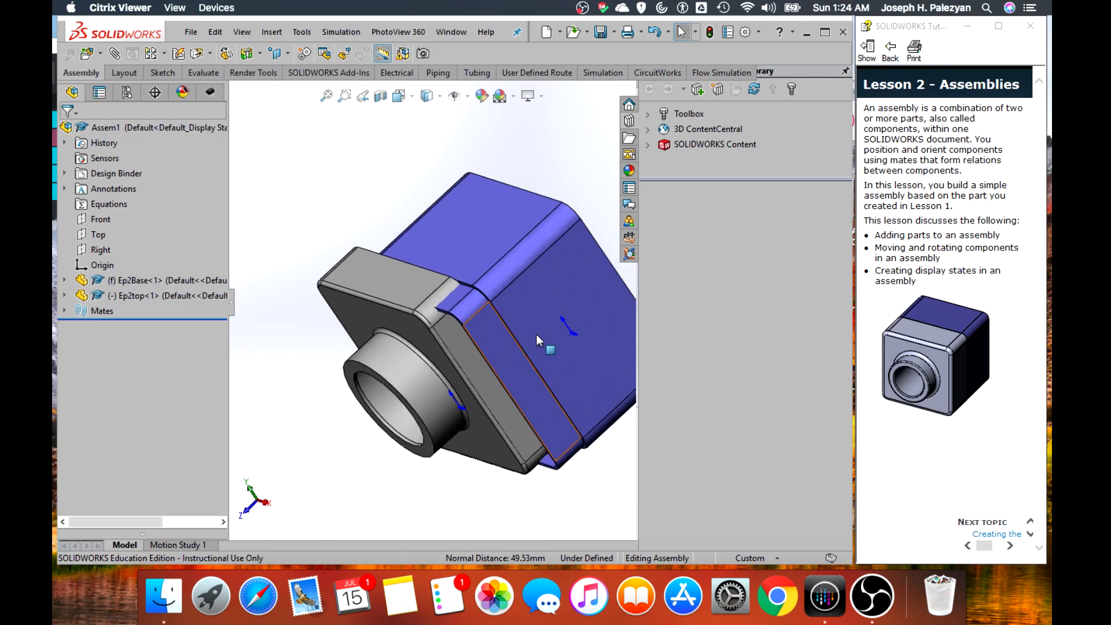
pyautogui.scroll(2, 536, 334)
pyautogui.moveTo(590, 401); pyautogui.dragTo(559, 469, button='middle')
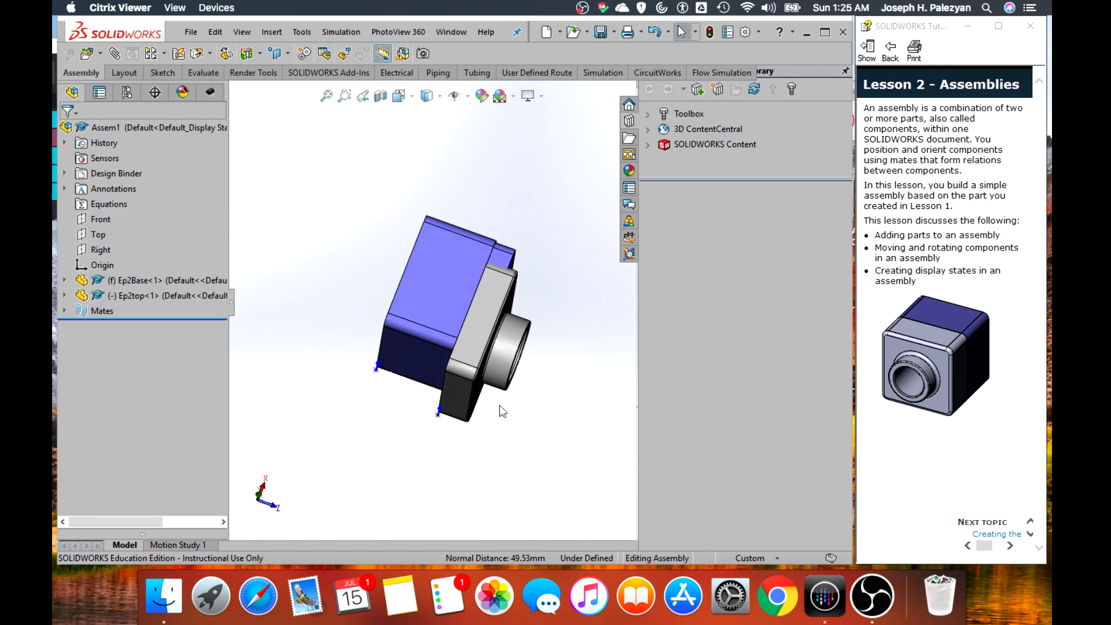
pyautogui.scroll(-2, 499, 411)
pyautogui.moveTo(494, 421); pyautogui.dragTo(448, 320, button='middle')
pyautogui.scroll(2, 448, 321)
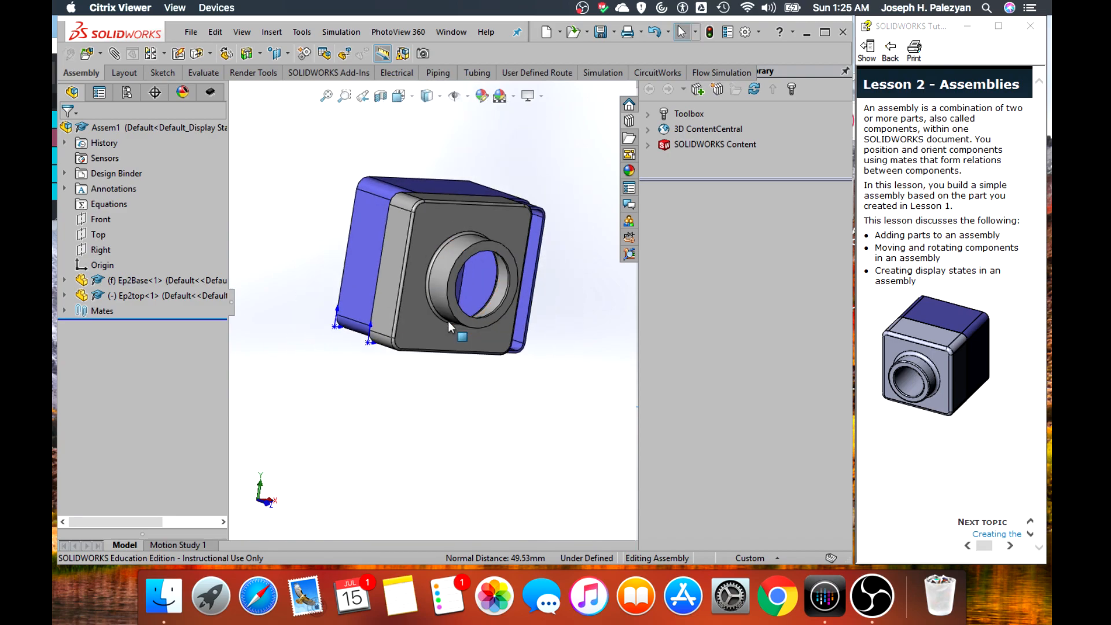
# Expand Ep2Base and Ep2top in the assembly tree to expose their features and reference planes, and view the misaligned parts from the front
pyautogui.click(64, 280)
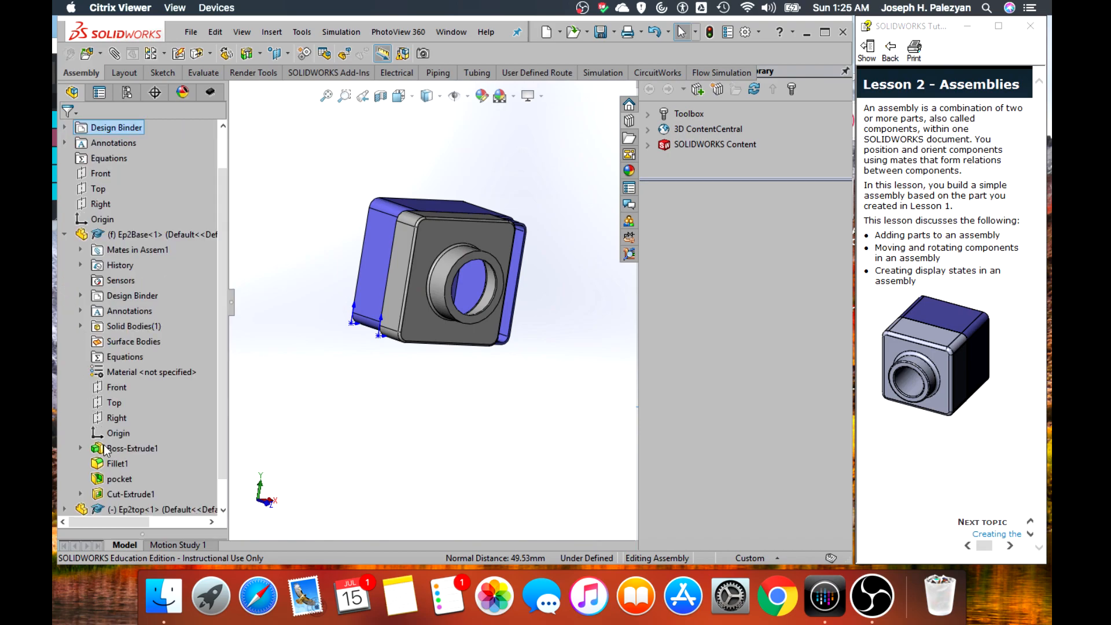
pyautogui.scroll(-2, 103, 445)
pyautogui.click(64, 478)
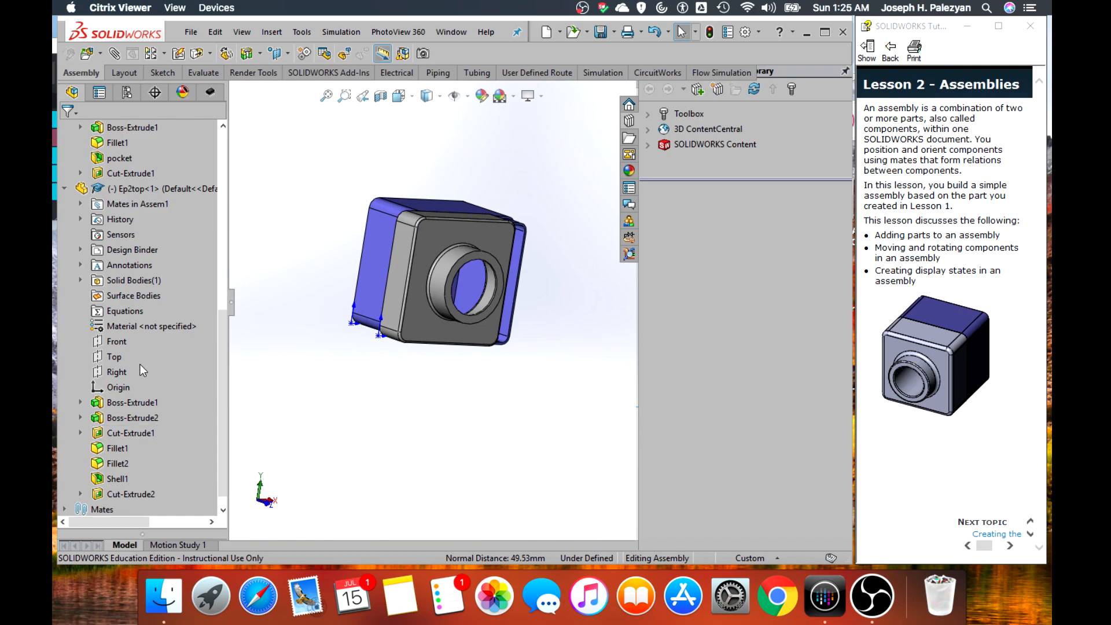
pyautogui.scroll(4, 142, 354)
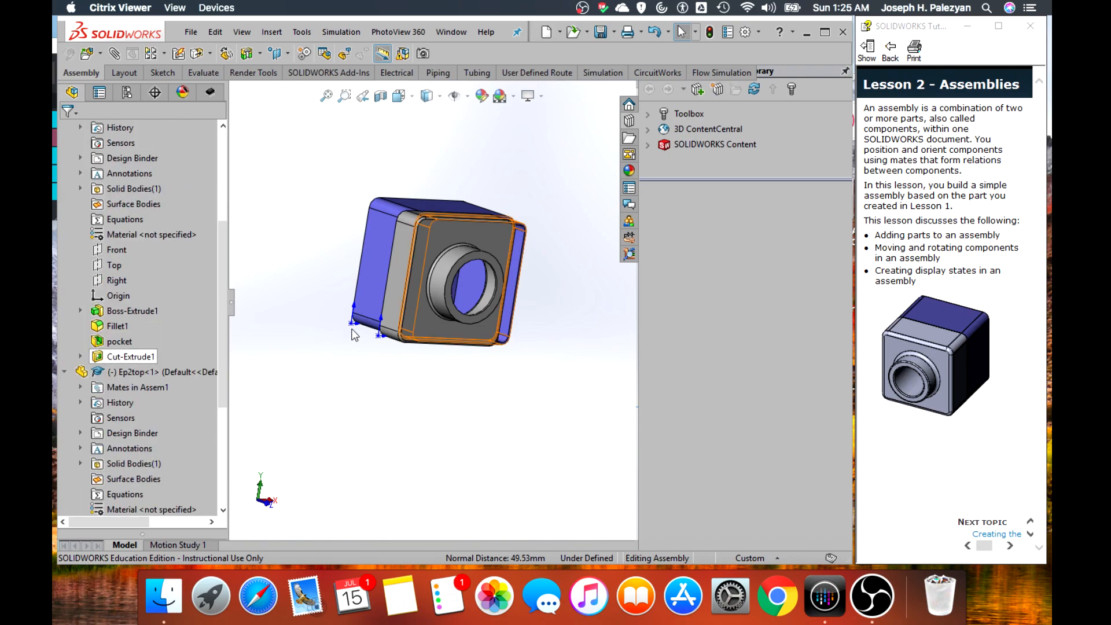
pyautogui.moveTo(497, 391); pyautogui.dragTo(445, 395, button='middle')
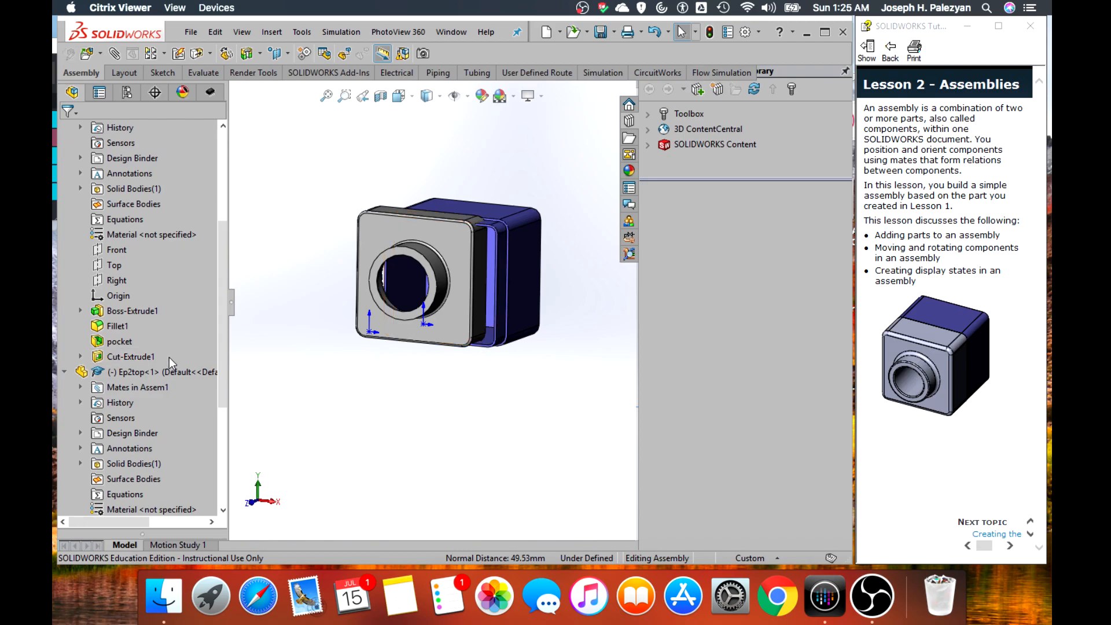
pyautogui.scroll(5, 169, 356)
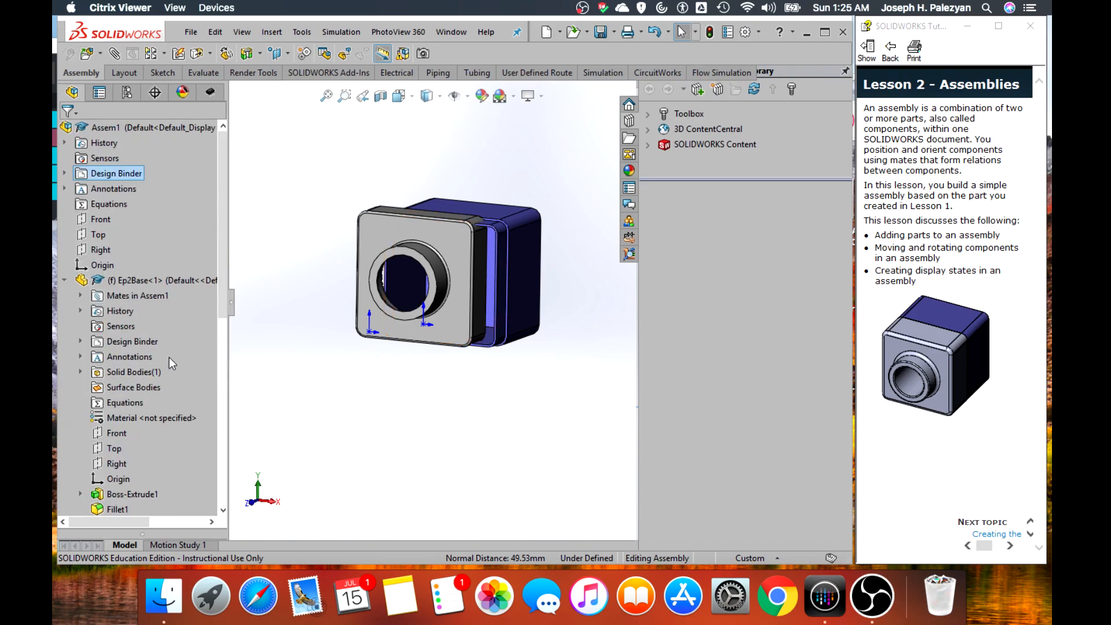
pyautogui.scroll(-1, 167, 359)
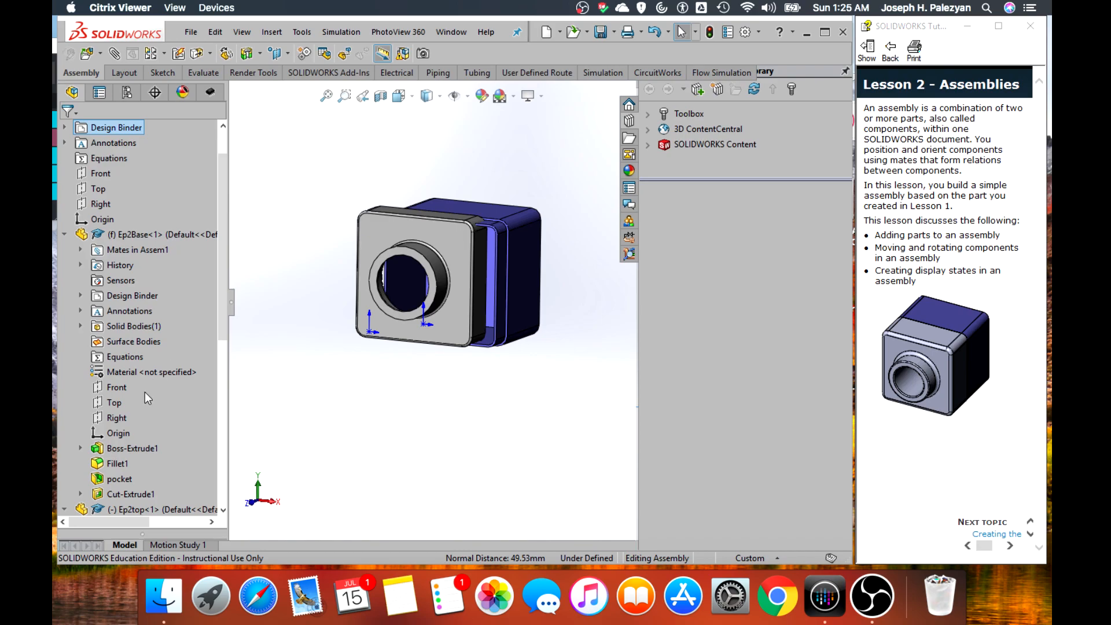
pyautogui.click(116, 418)
pyautogui.scroll(-7, 101, 448)
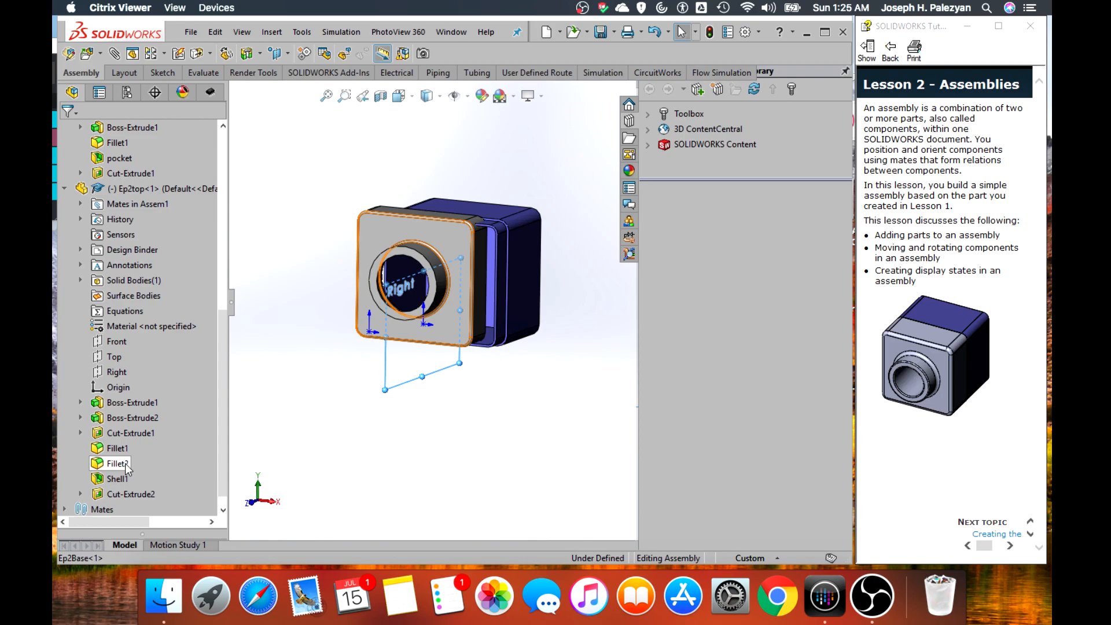
pyautogui.scroll(-1, 127, 469)
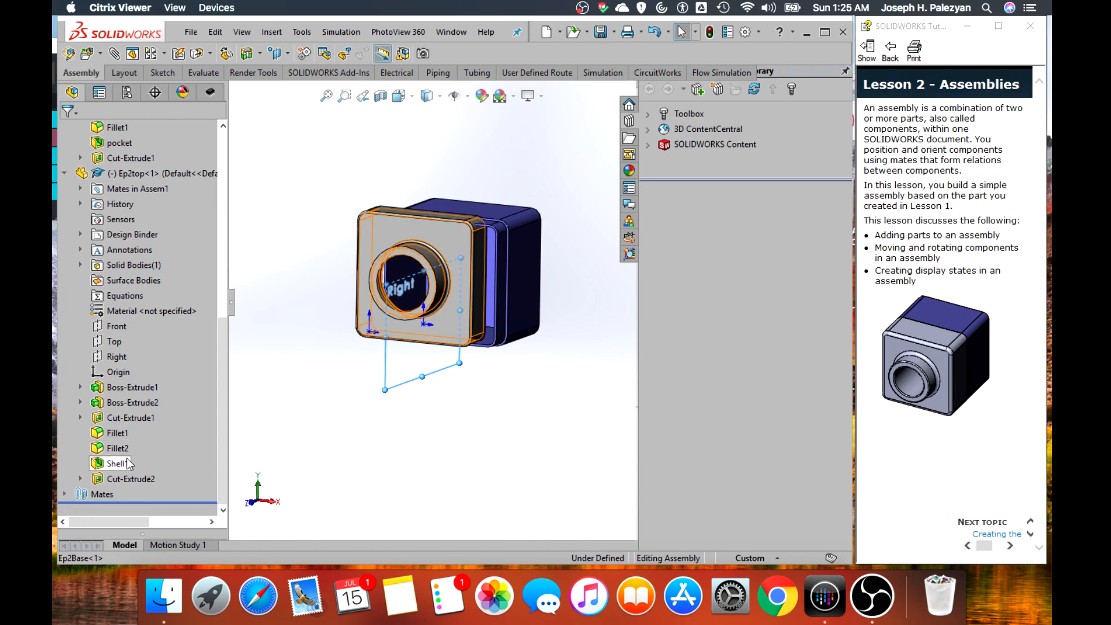
pyautogui.click(117, 357)
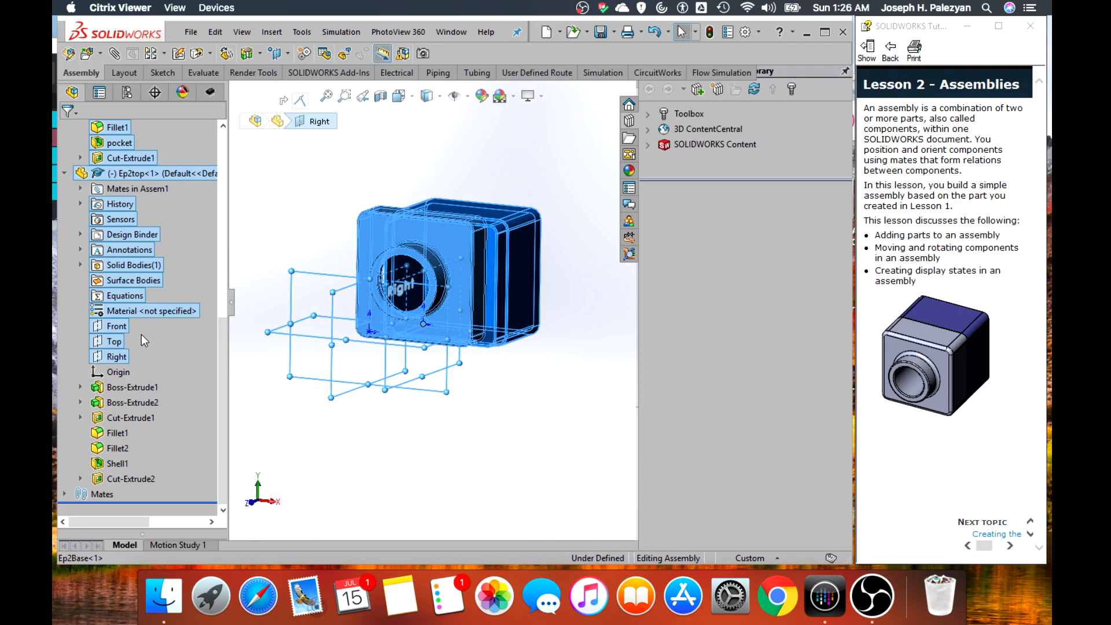
pyautogui.press('Escape')
pyautogui.scroll(3, 130, 353)
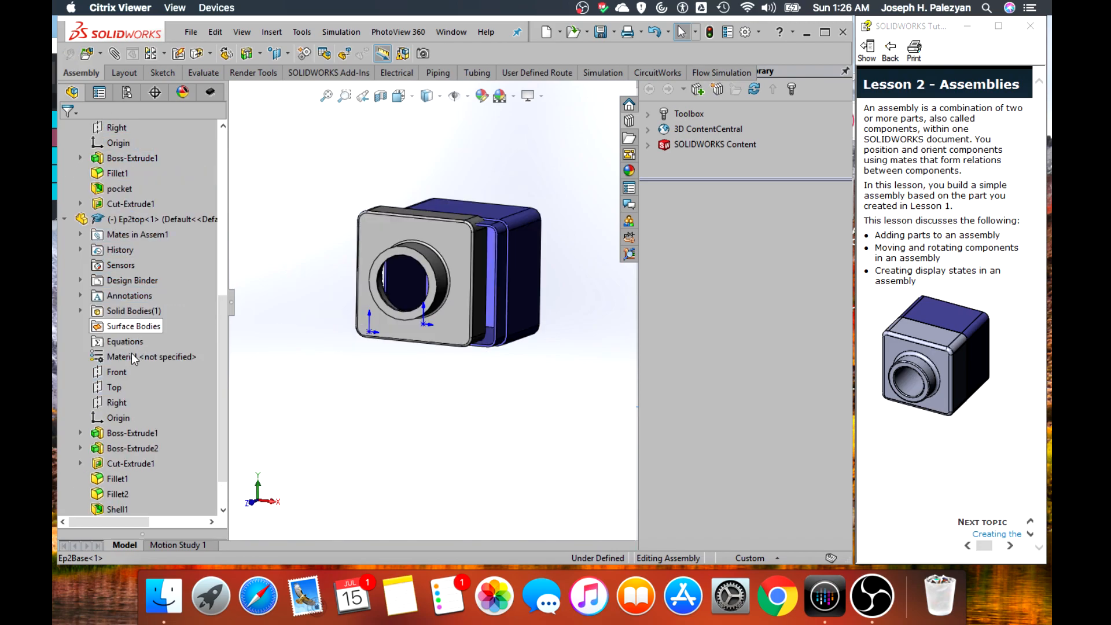
# Add a coincident mate between the Right planes of Ep2Base and Ep2top, and finish mating
pyautogui.click(115, 54)
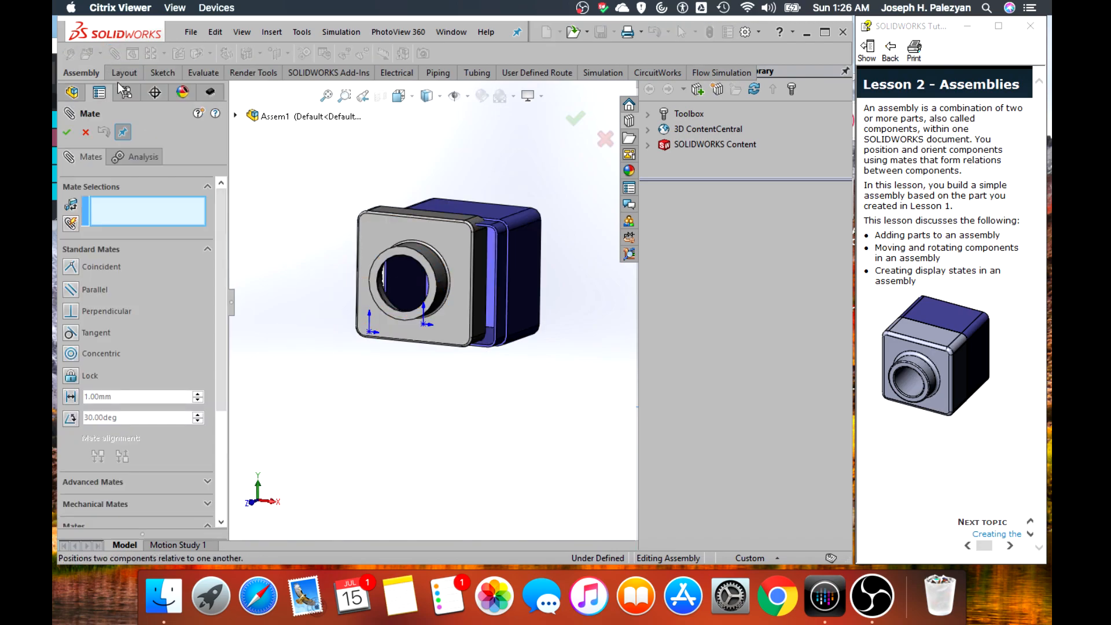
pyautogui.click(236, 117)
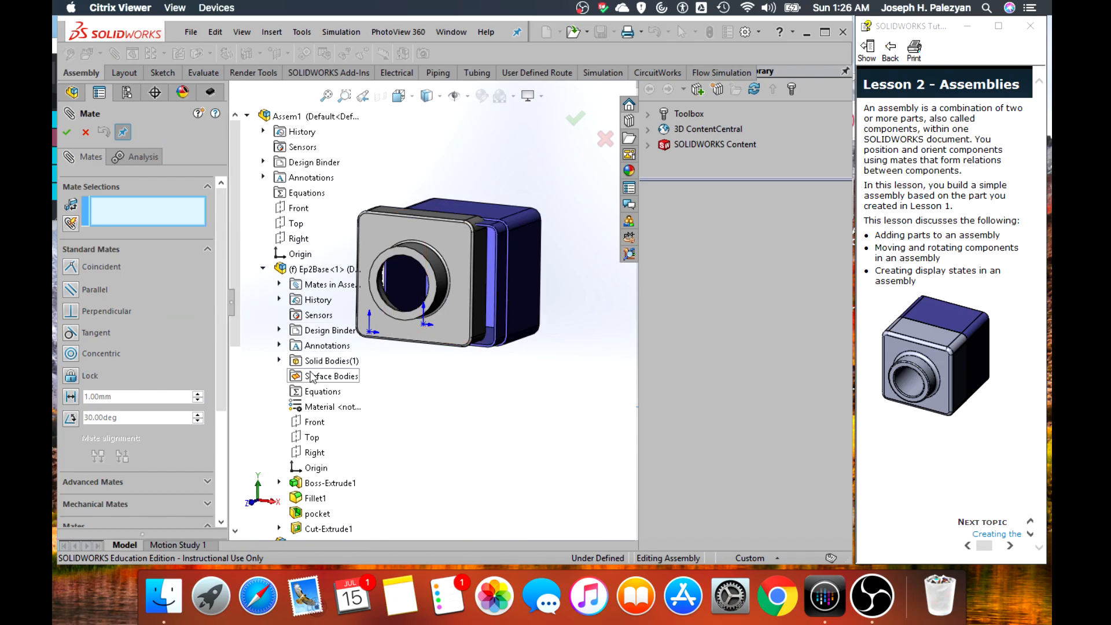
pyautogui.click(313, 456)
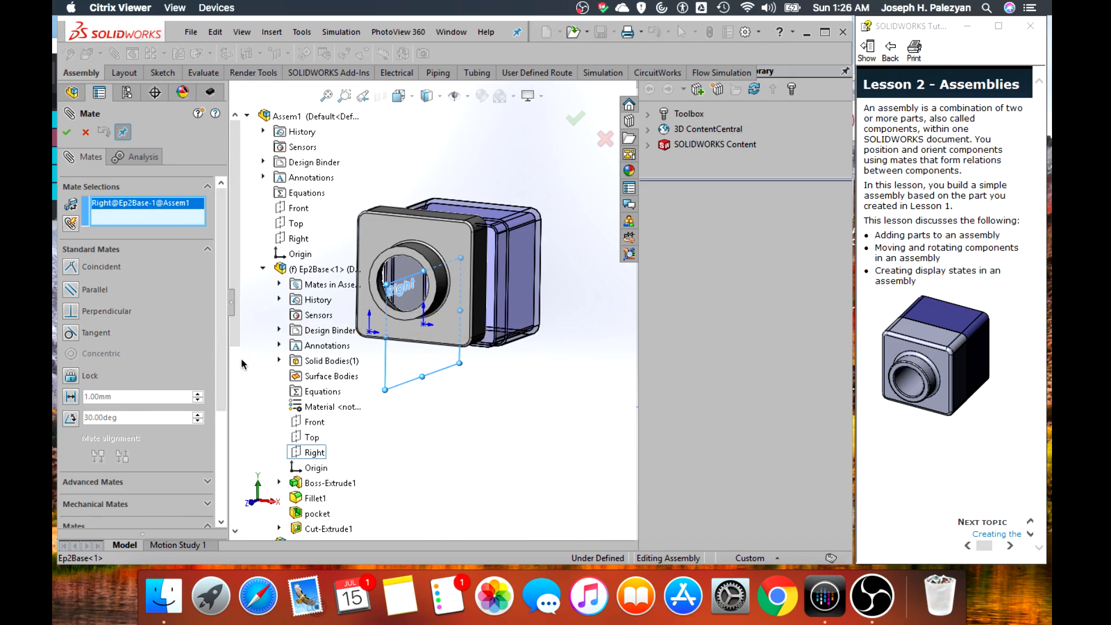
pyautogui.scroll(-7, 309, 384)
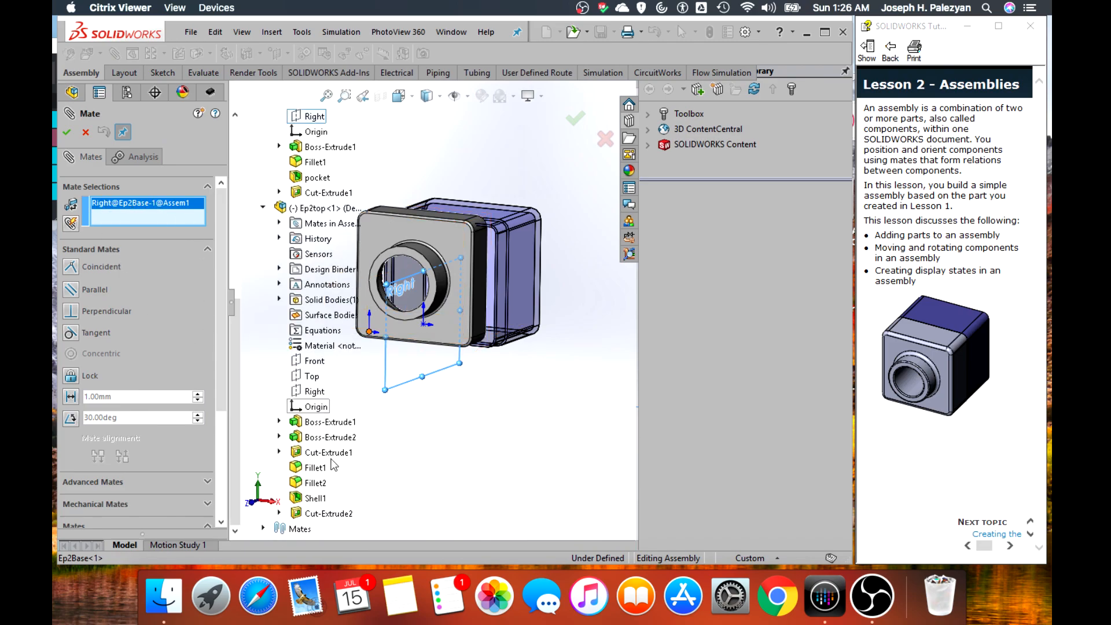
pyautogui.click(317, 392)
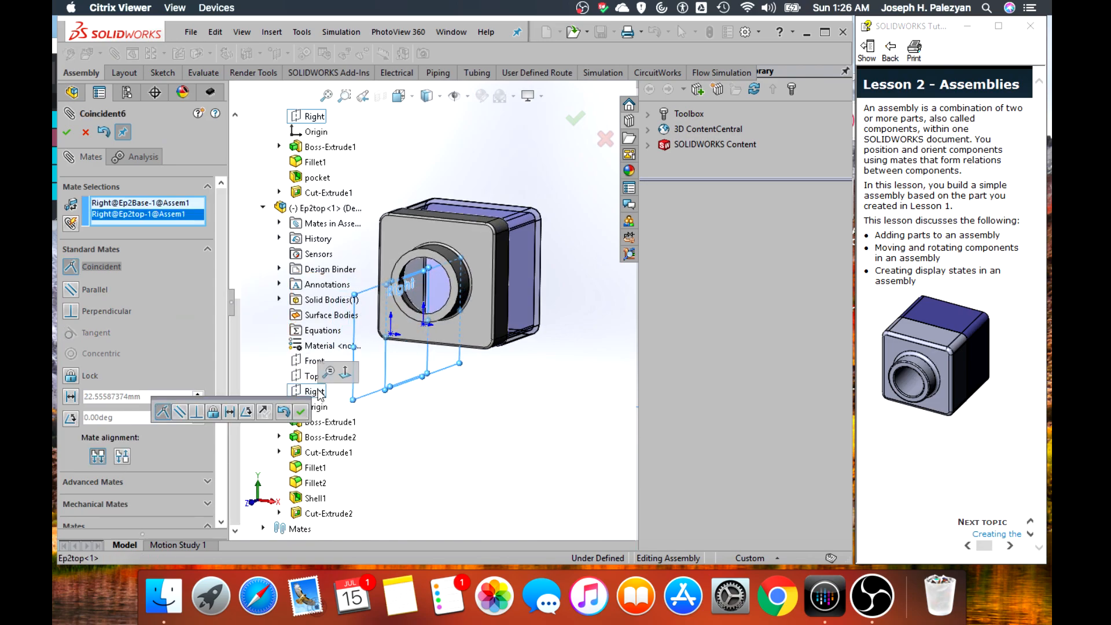
pyautogui.click(68, 133)
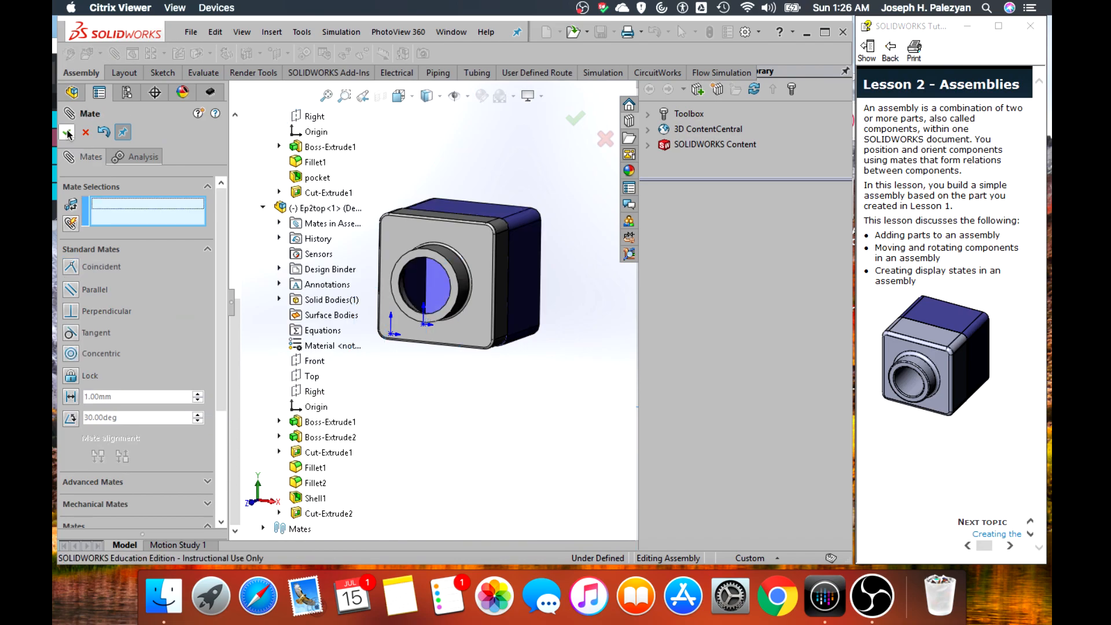
pyautogui.click(68, 133)
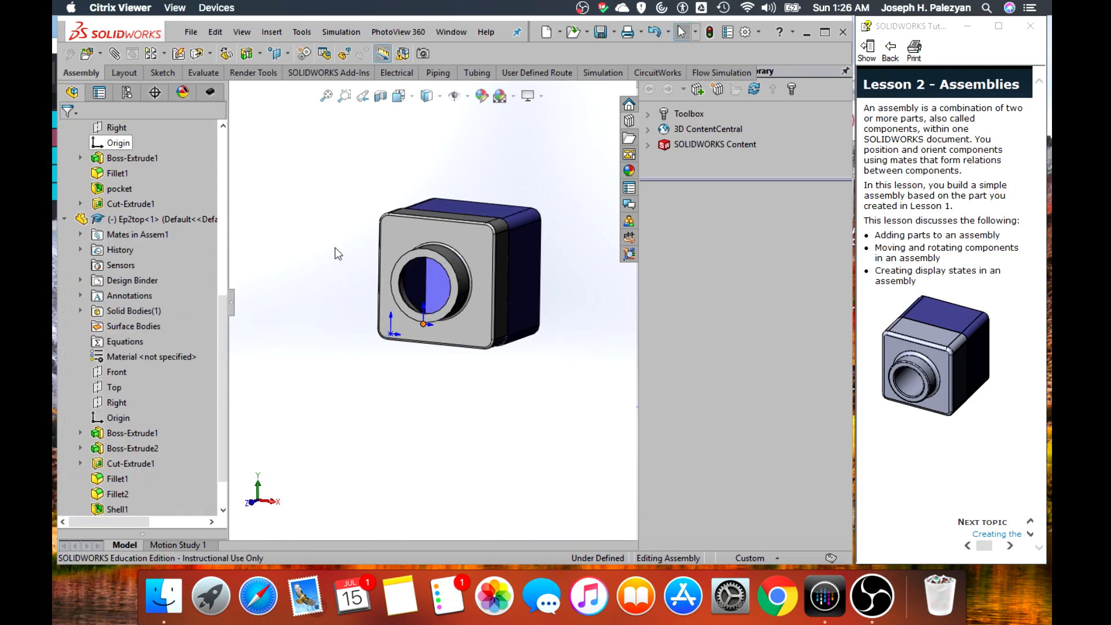
# Slide Ep2top down along Ep2Base to test its remaining vertical freedom of movement
pyautogui.click(486, 249)
pyautogui.moveTo(485, 245); pyautogui.dragTo(478, 339)
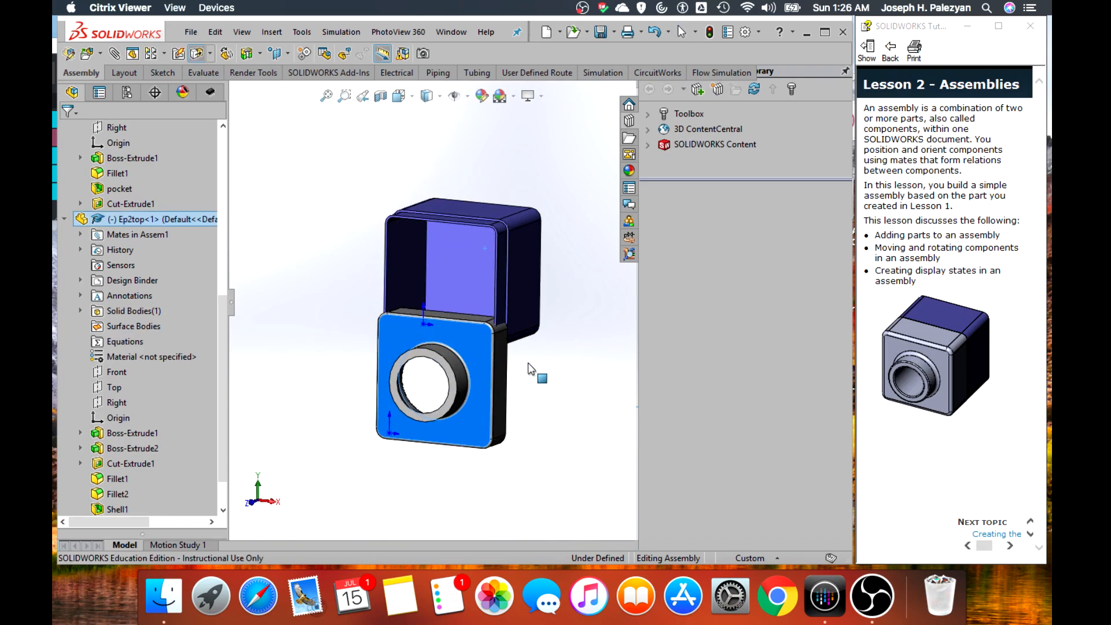
pyautogui.click(528, 369)
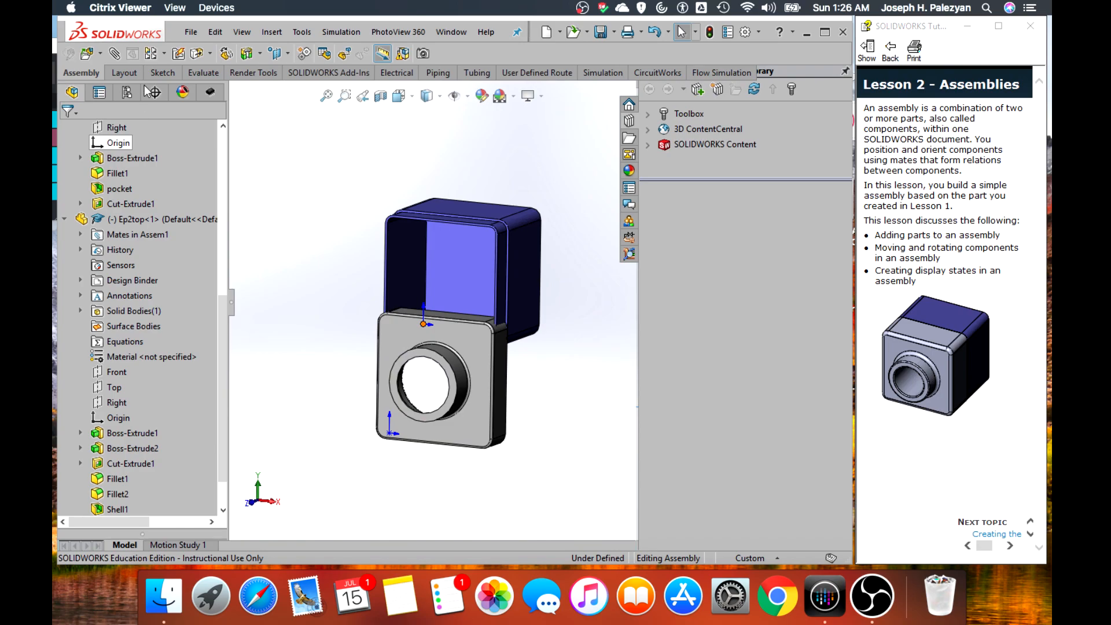
# Add a coincident mate between Ep2top's Top plane and the assembly's Top plane, and finish mating
pyautogui.click(114, 54)
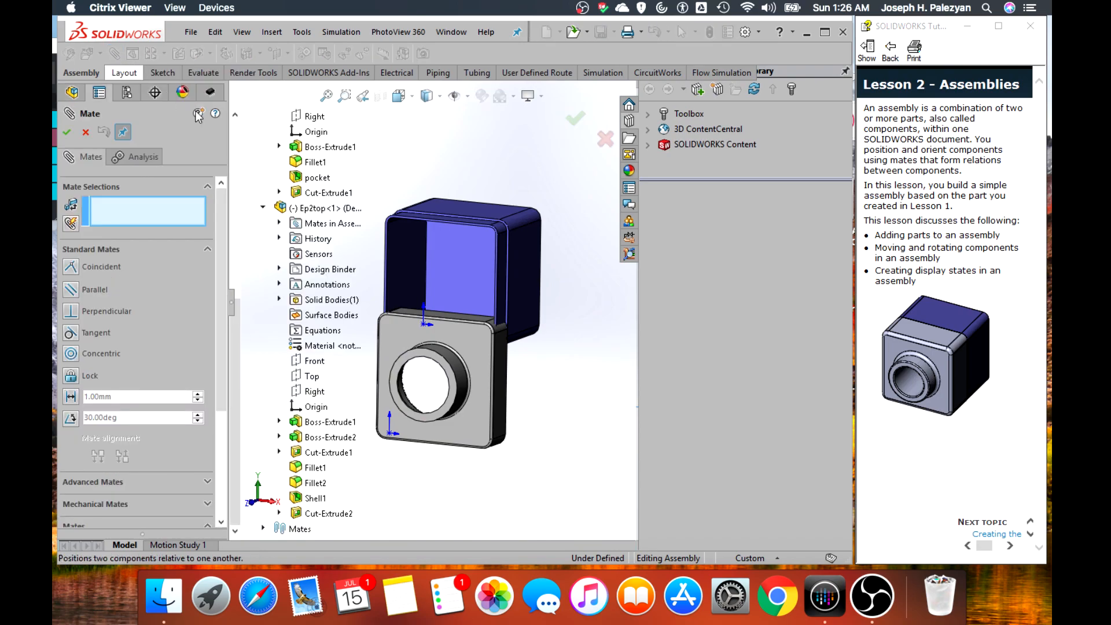
pyautogui.click(313, 376)
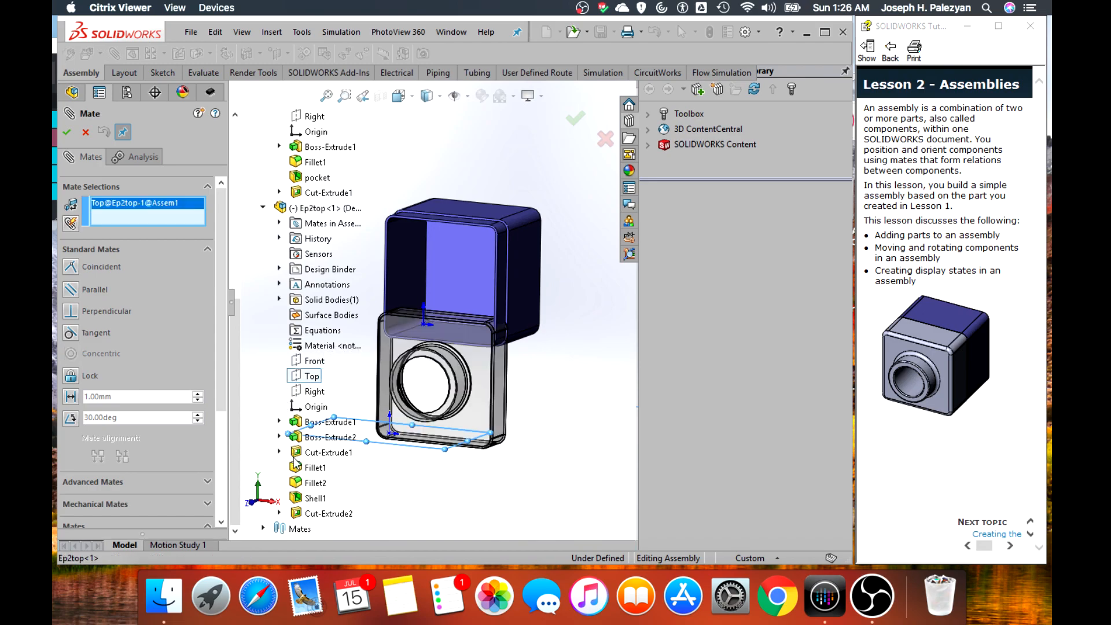
pyautogui.scroll(1, 281, 501)
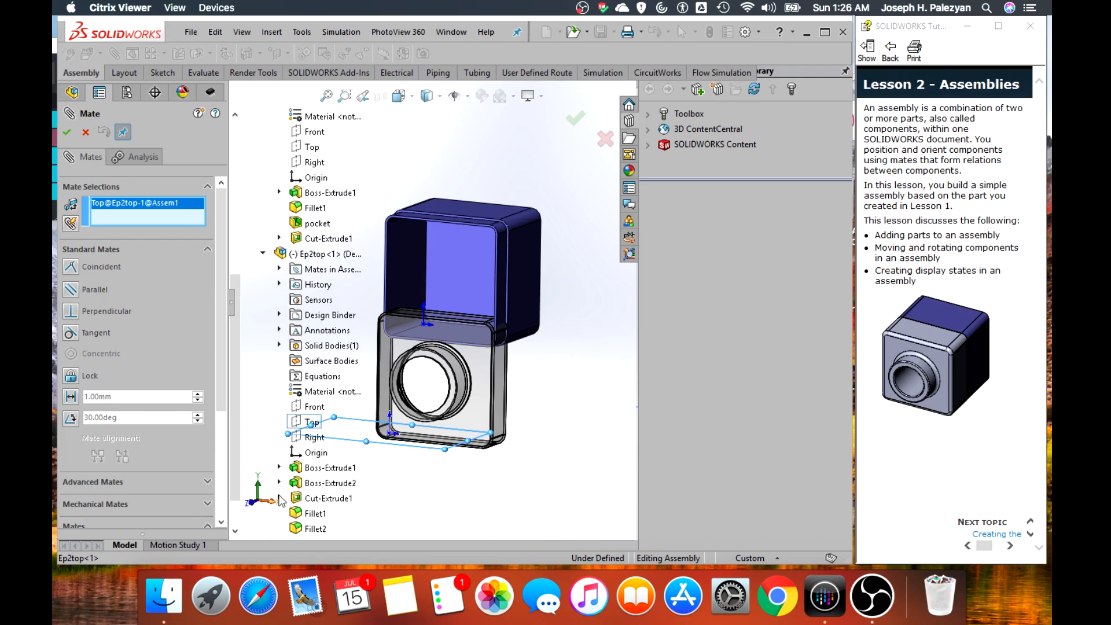
pyautogui.scroll(-1, 279, 496)
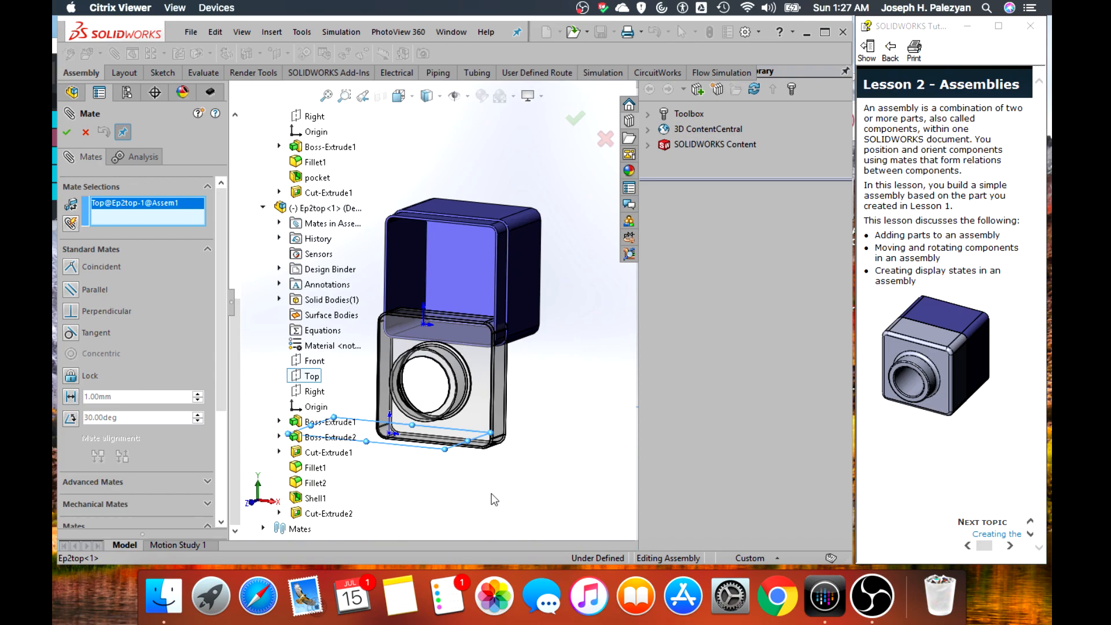
pyautogui.scroll(7, 318, 354)
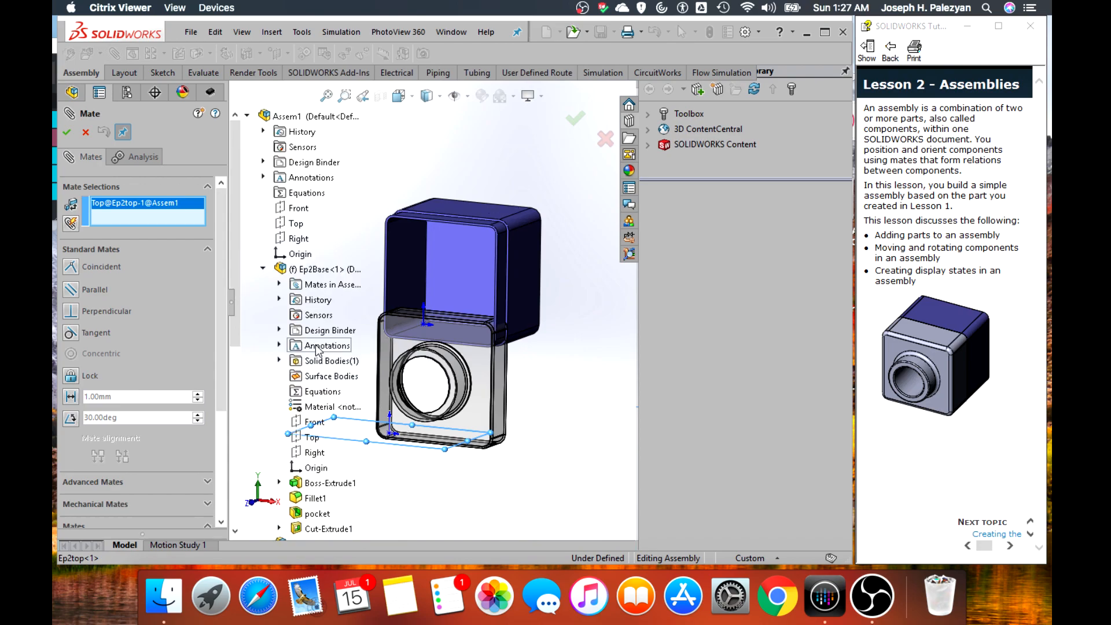
pyautogui.click(298, 225)
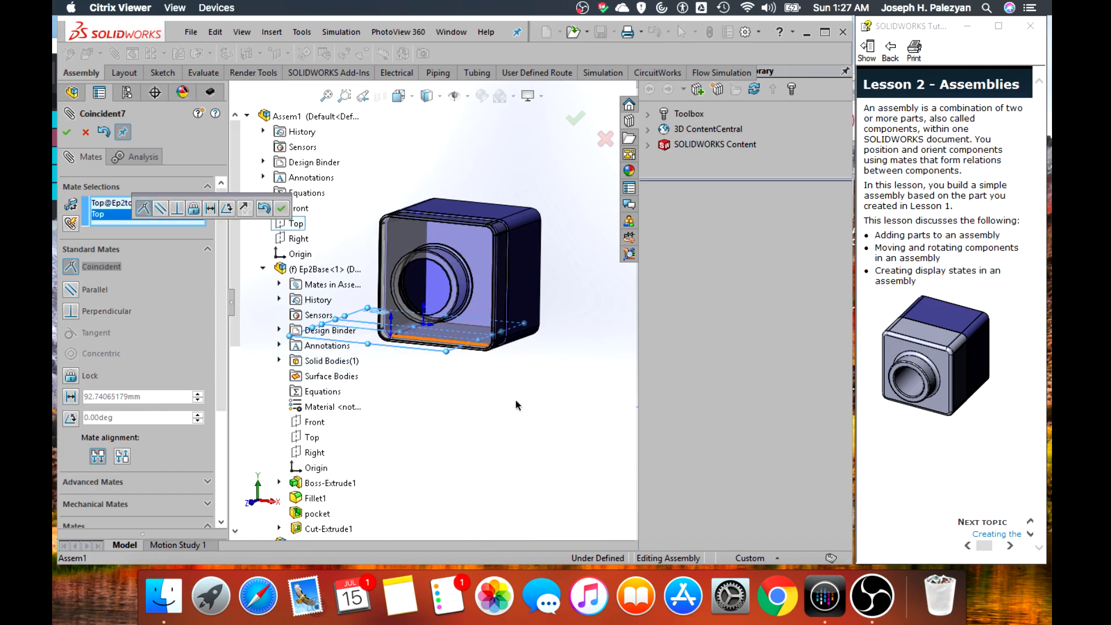
pyautogui.moveTo(502, 385); pyautogui.dragTo(531, 416, button='middle')
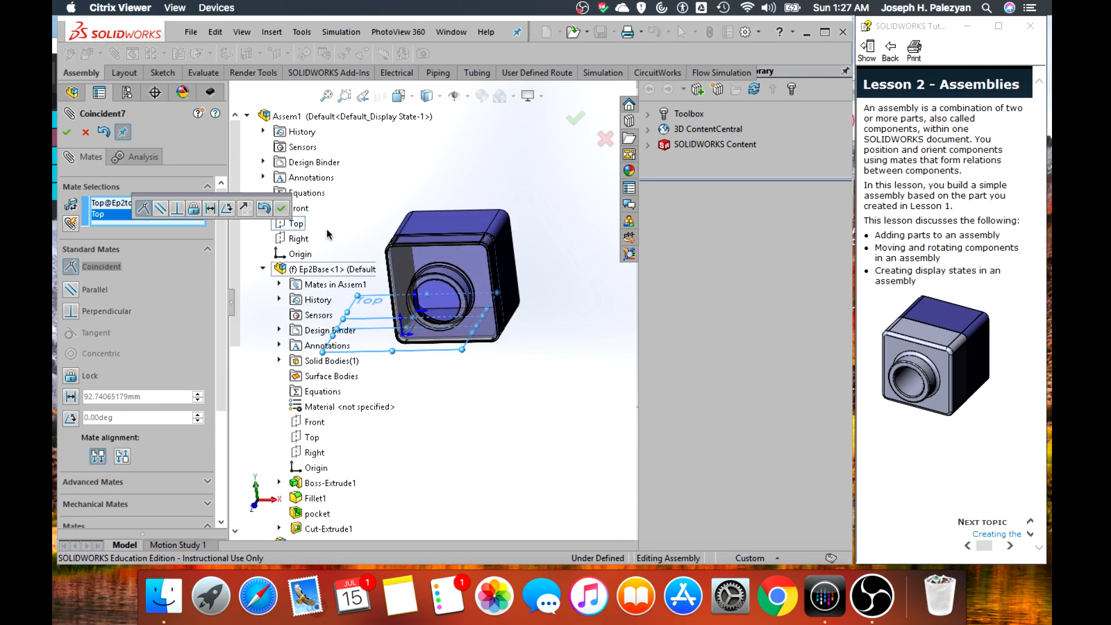
pyautogui.click(282, 209)
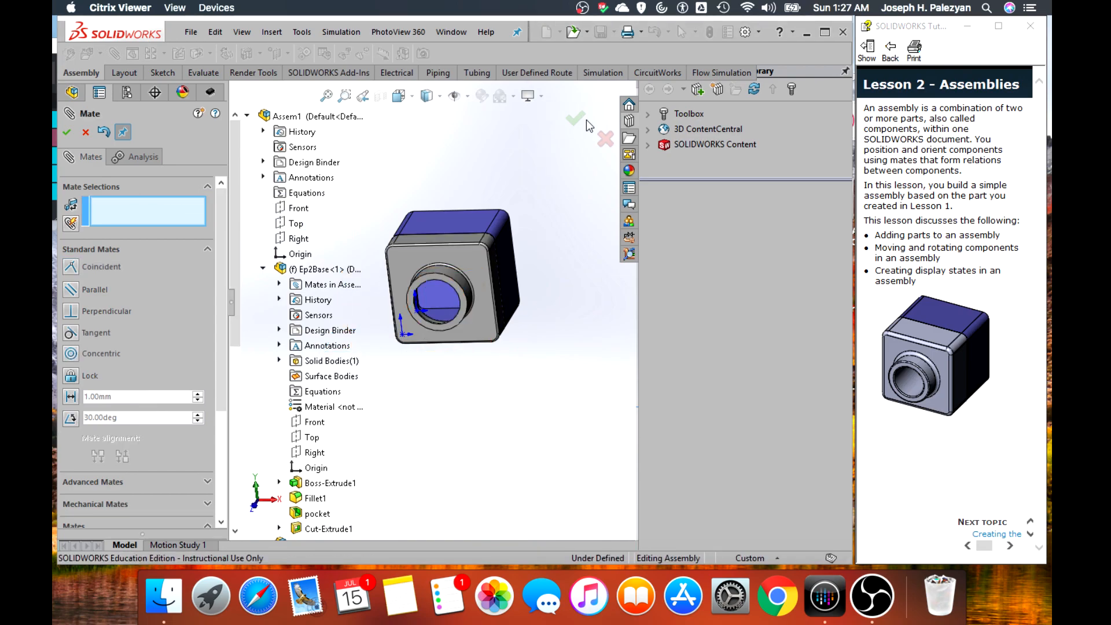
pyautogui.scroll(-1, 452, 268)
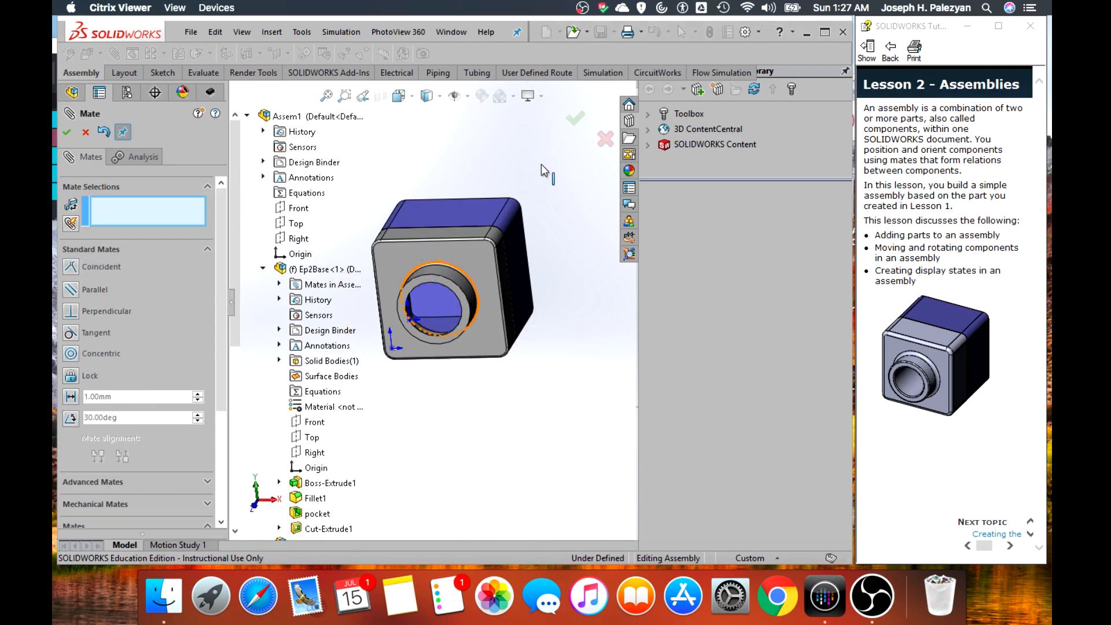
pyautogui.click(575, 118)
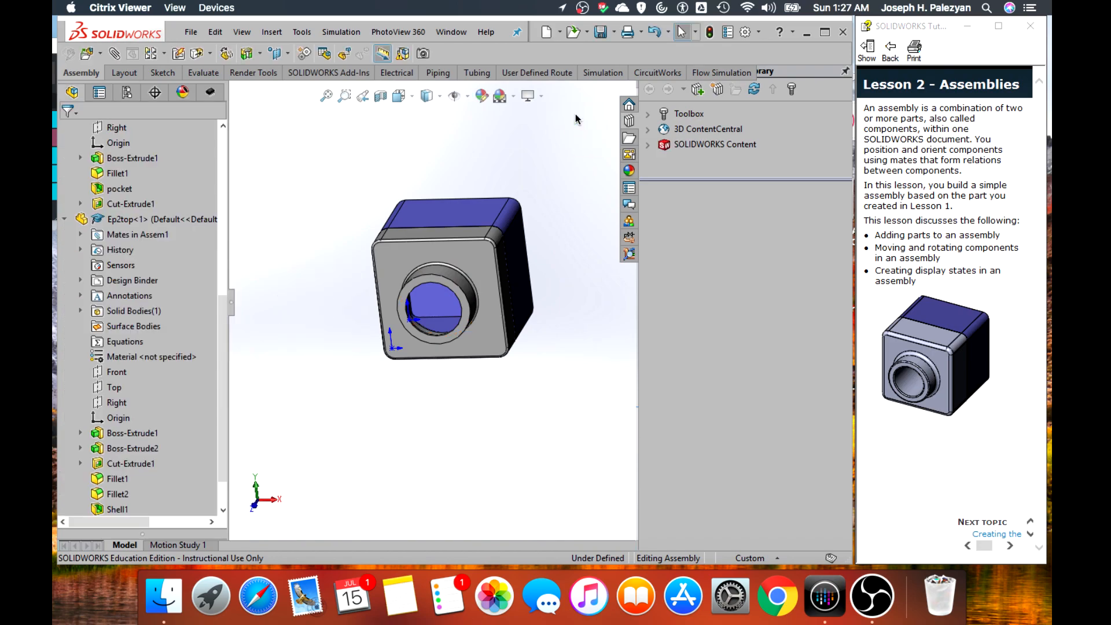